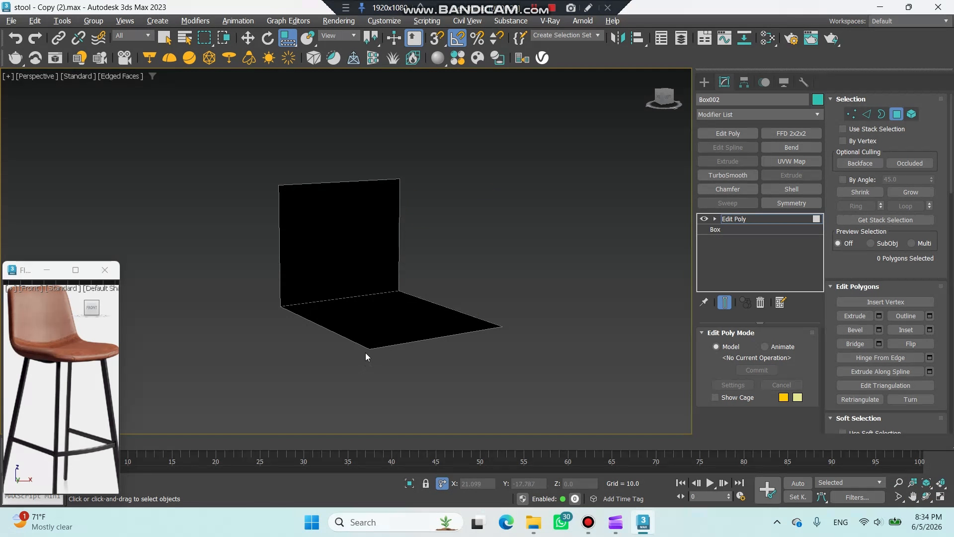
Flip the backrest and seat polygons so their front sides face the camera view.
middle_click_drag(365, 352, 476, 352, "alt")
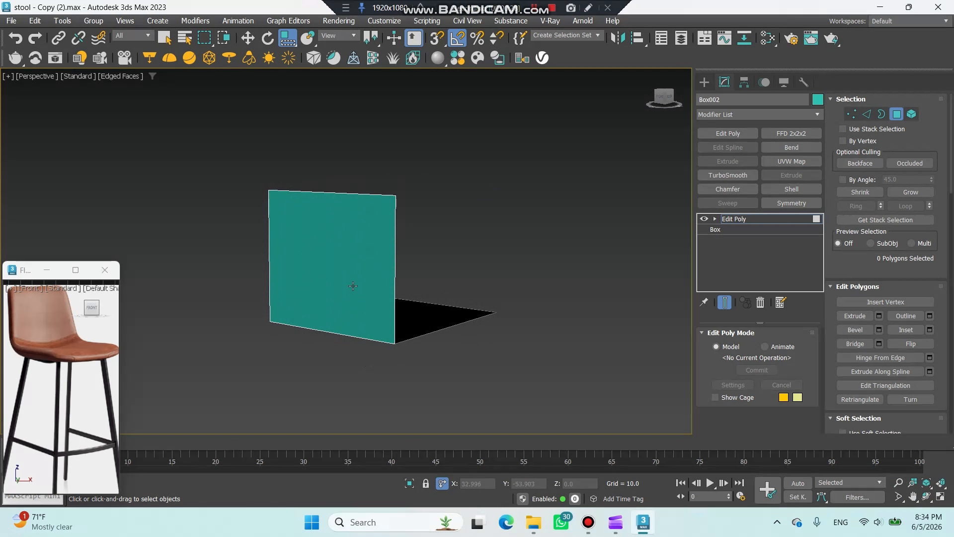
key("c")
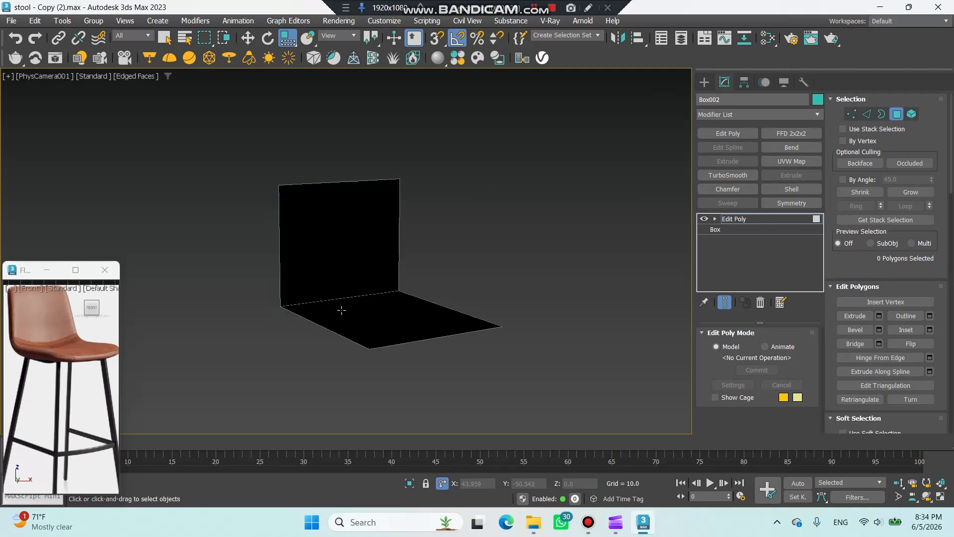
left_click_drag(558, 144, 218, 378)
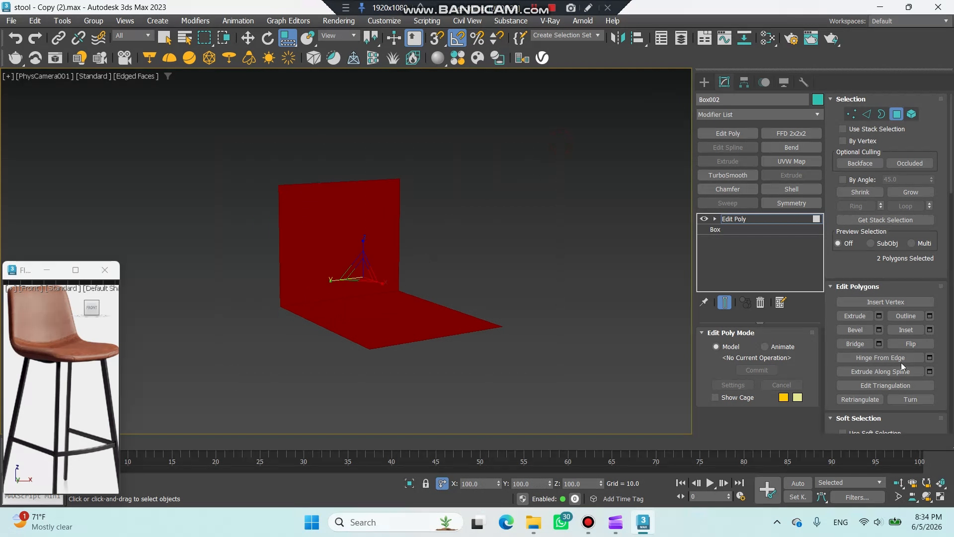
left_click(914, 344)
left_click(583, 345)
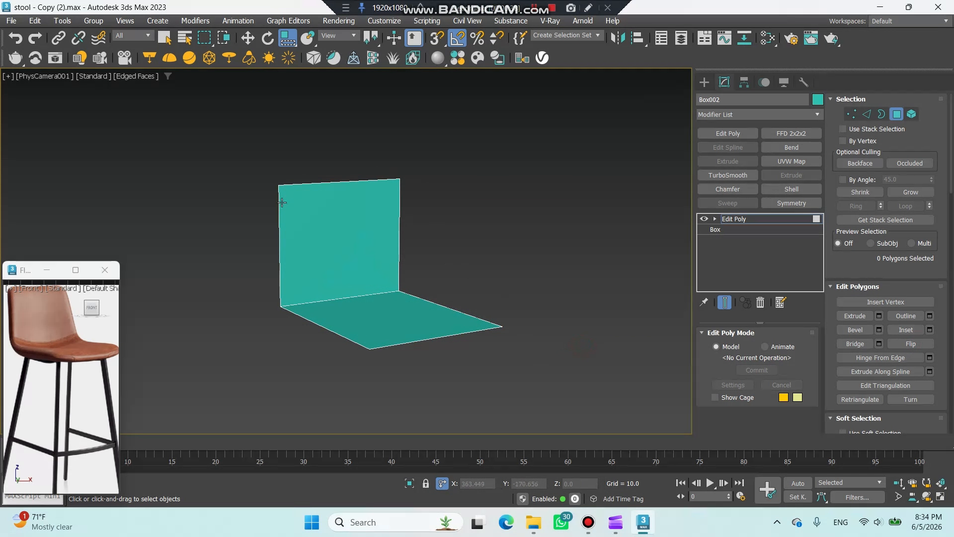
Tilt the backrest by moving its top edge with a relative offset of -10 along X.
left_click(867, 114)
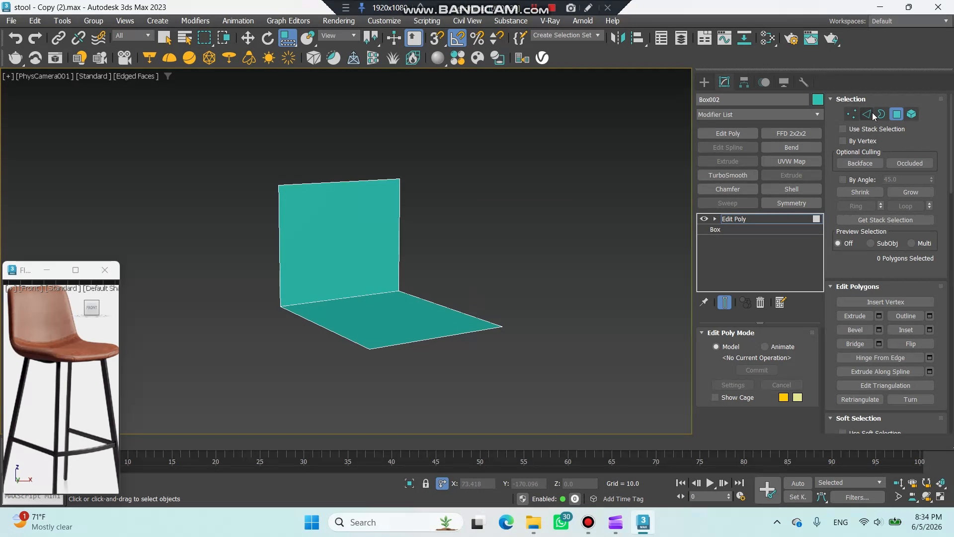
left_click(353, 181)
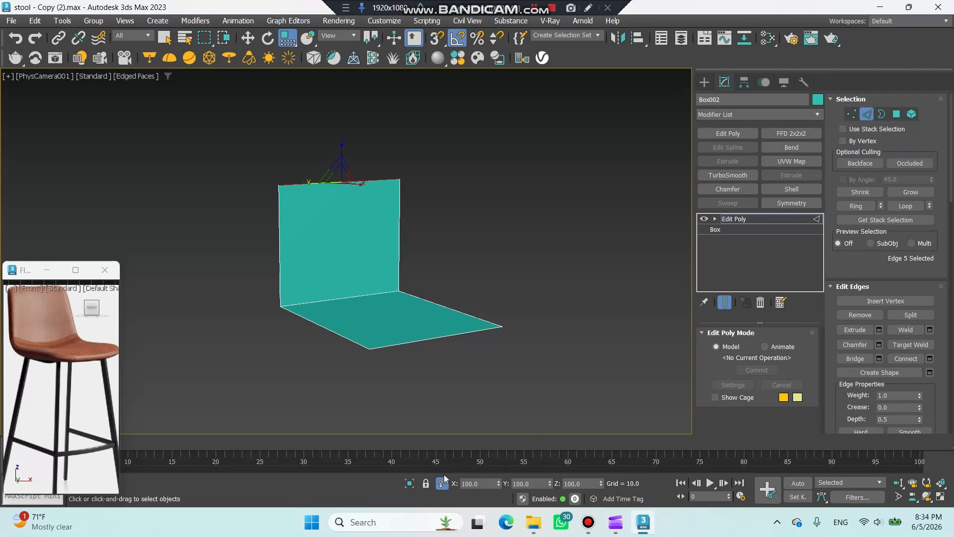
key("w")
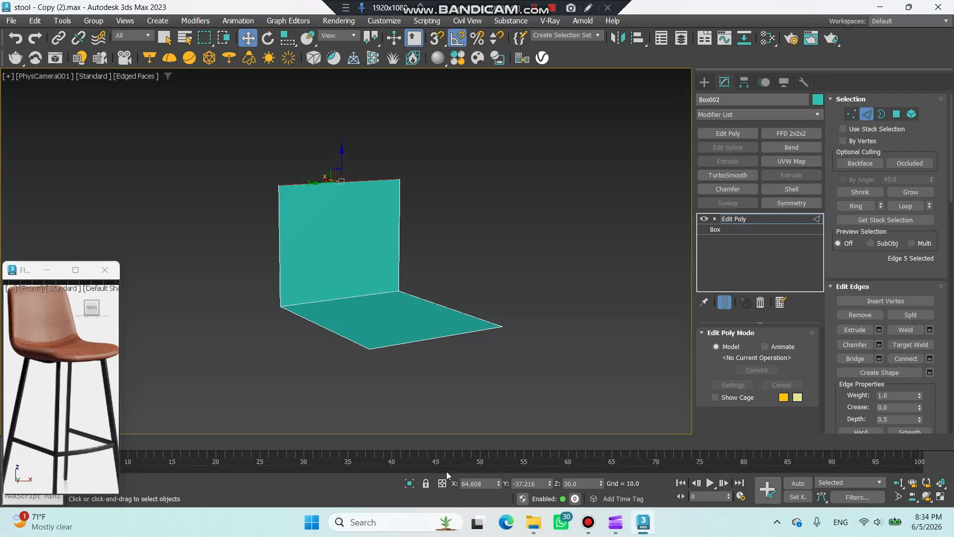
left_click(441, 484)
type("-10")
key("Return")
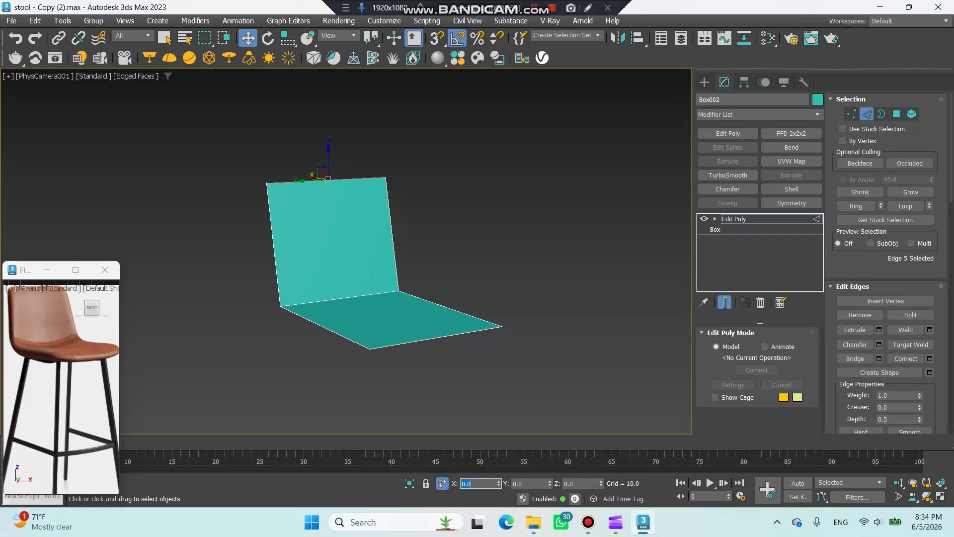
Raise the front edge of the seat by a relative offset of 1.5 along Z.
left_click(437, 339)
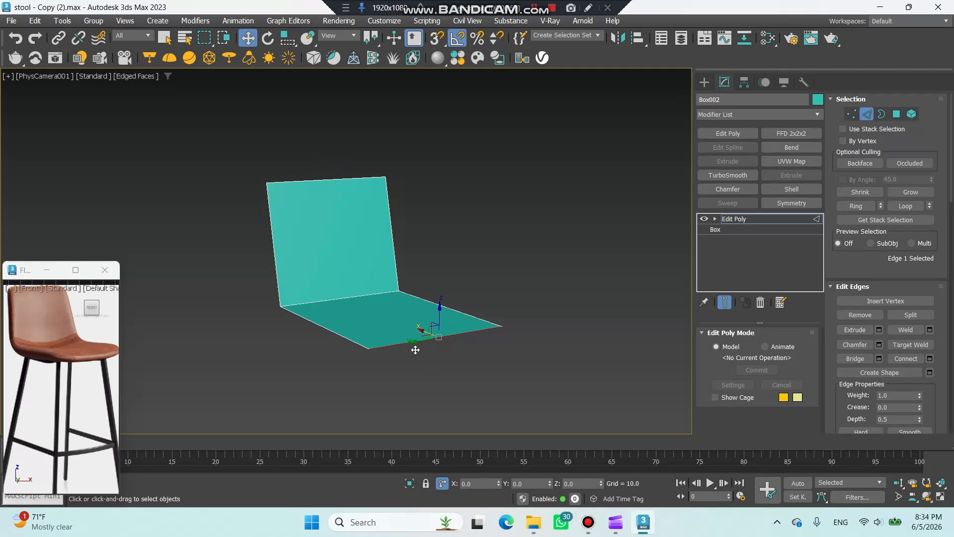
double_click(579, 483)
type("1.5")
key("Return")
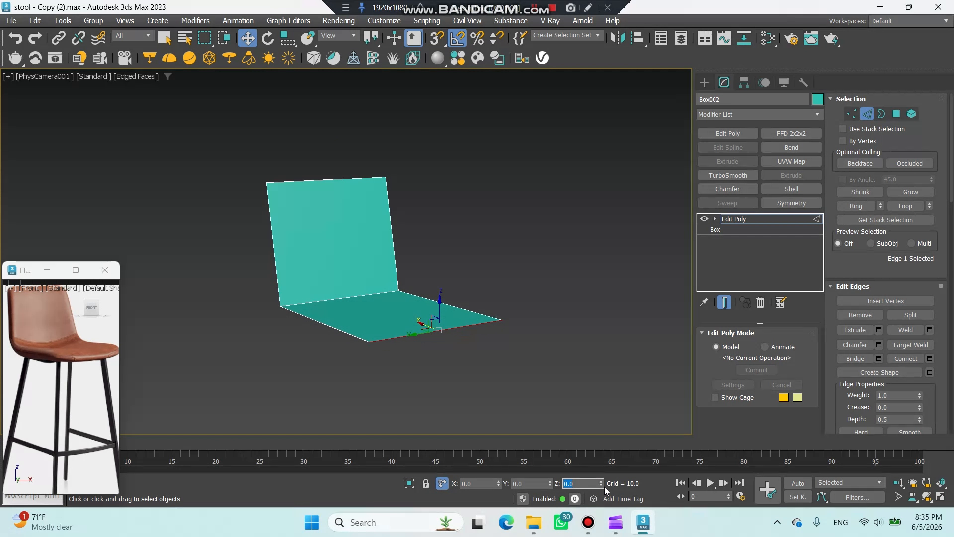
Taper the backrest by scaling its top edge to 85 percent along world Y.
left_click(344, 179)
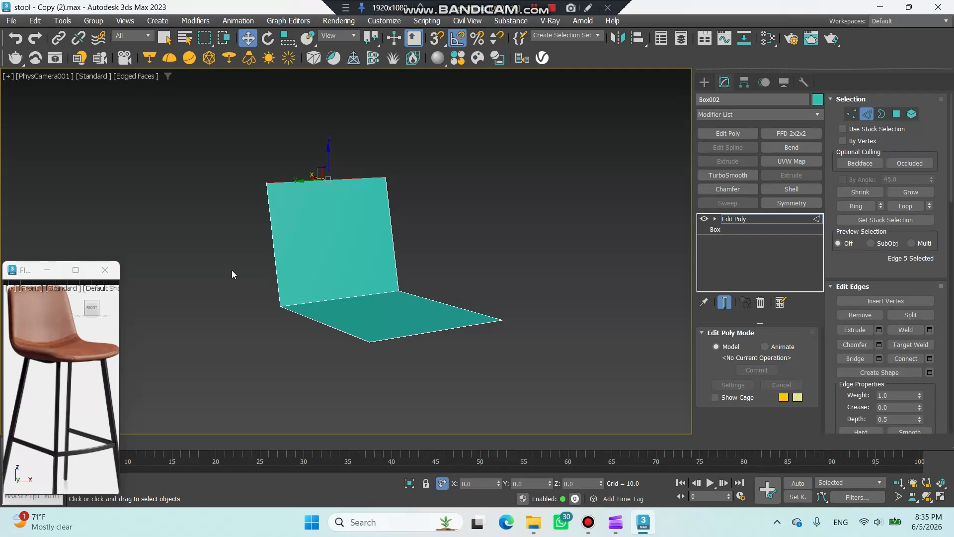
left_click_drag(288, 39, 286, 100)
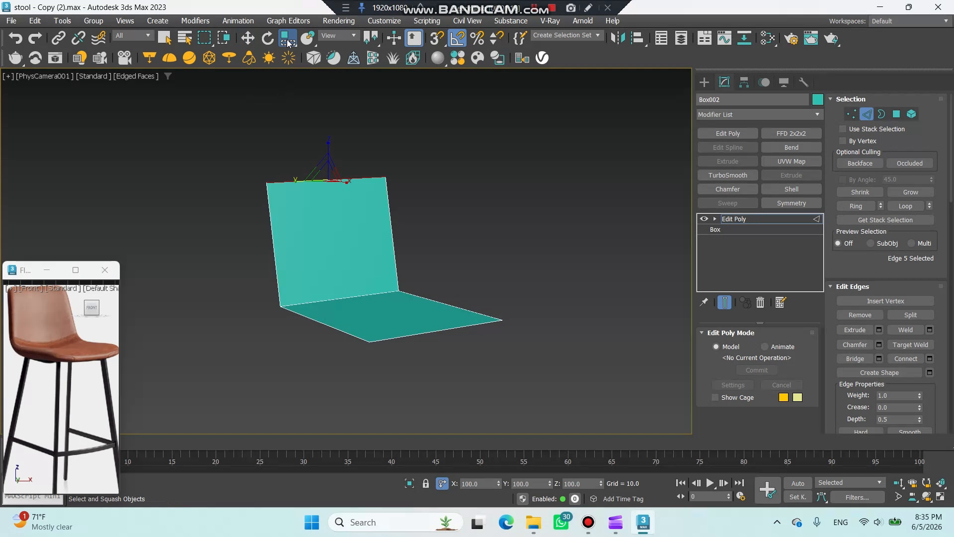
right_click(289, 43)
left_click(634, 139)
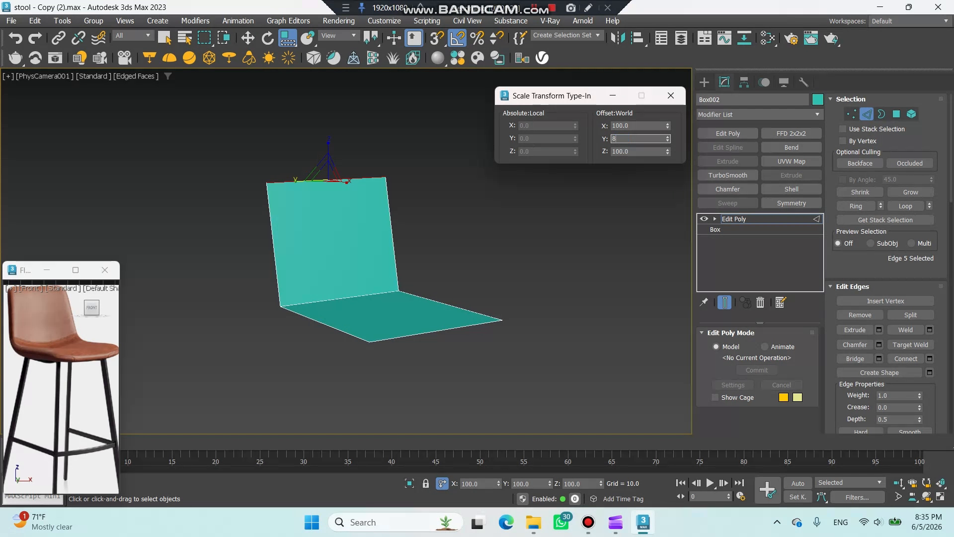
type("85")
key("Return")
left_click(670, 98)
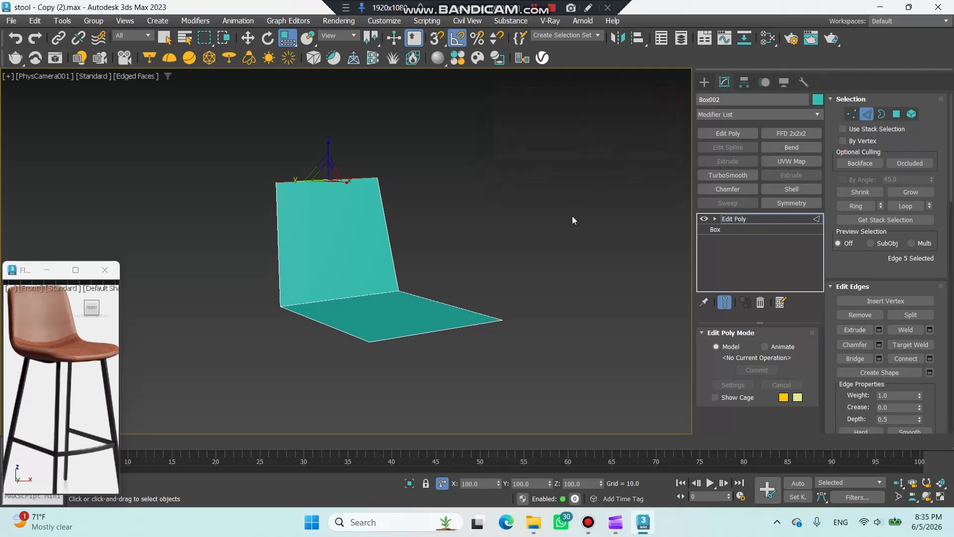
left_click(573, 219)
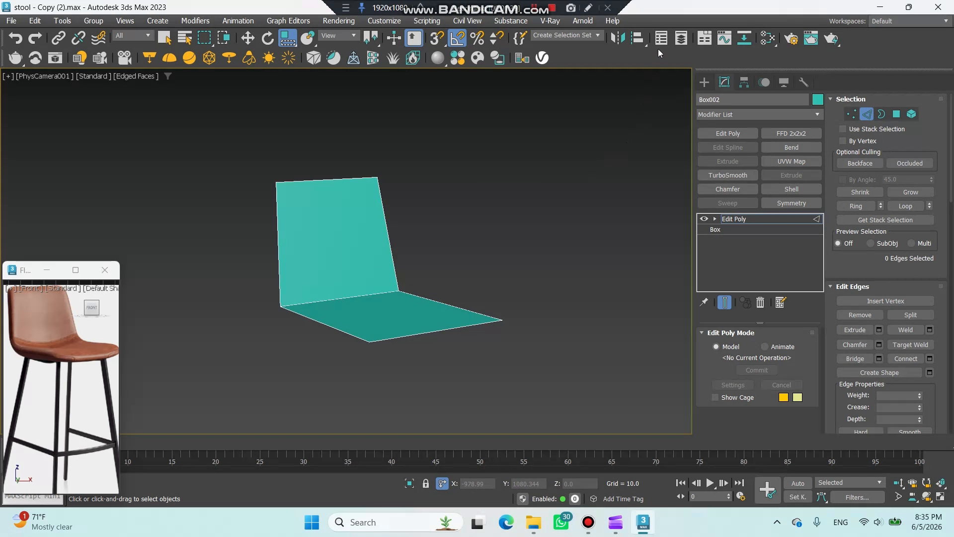
Add two lengthwise edge loops with Swift Loop, one near each side border of the backrest and seat.
left_click(702, 41)
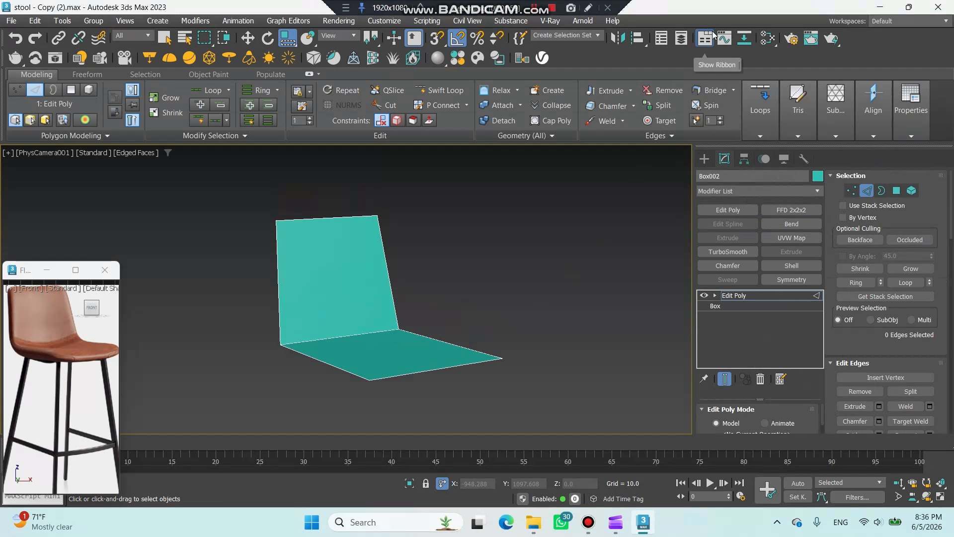
left_click(445, 91)
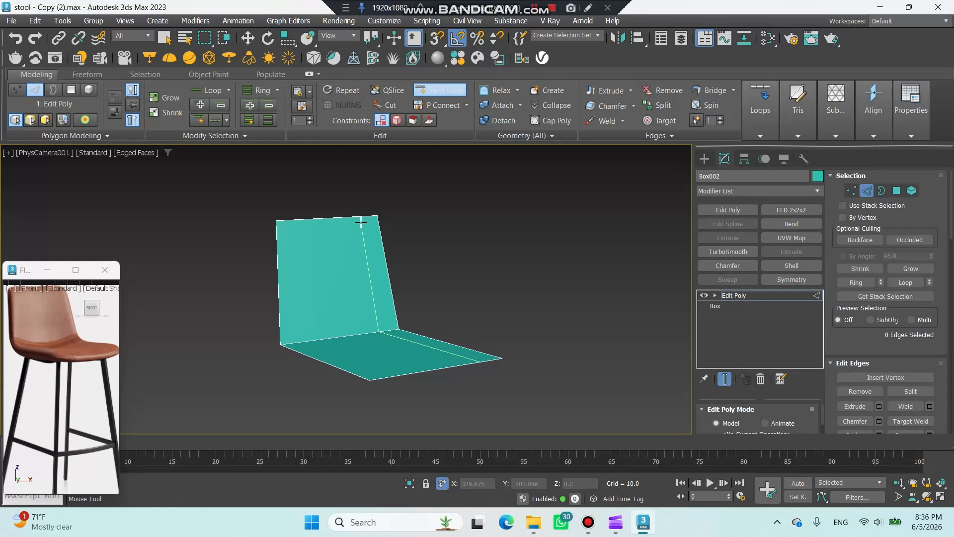
left_click(294, 224)
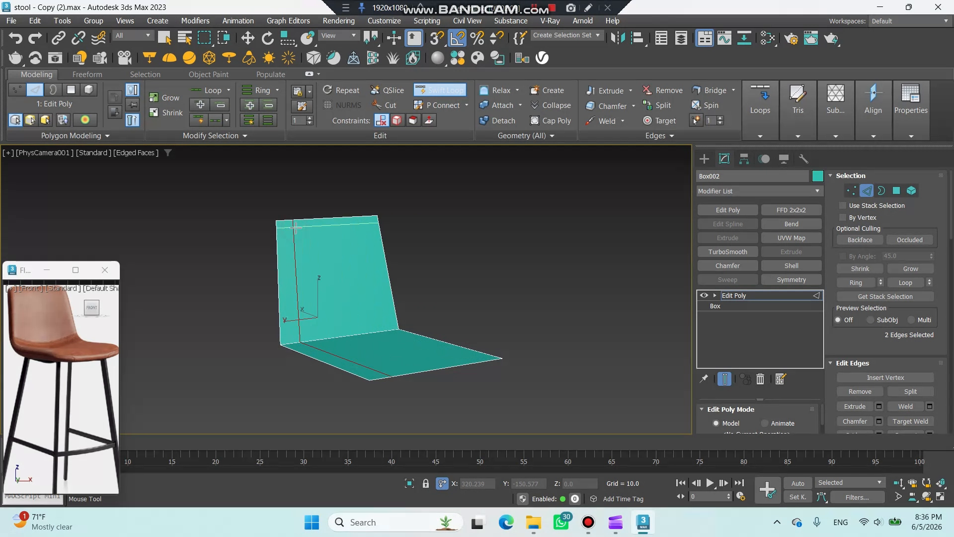
left_click(363, 225)
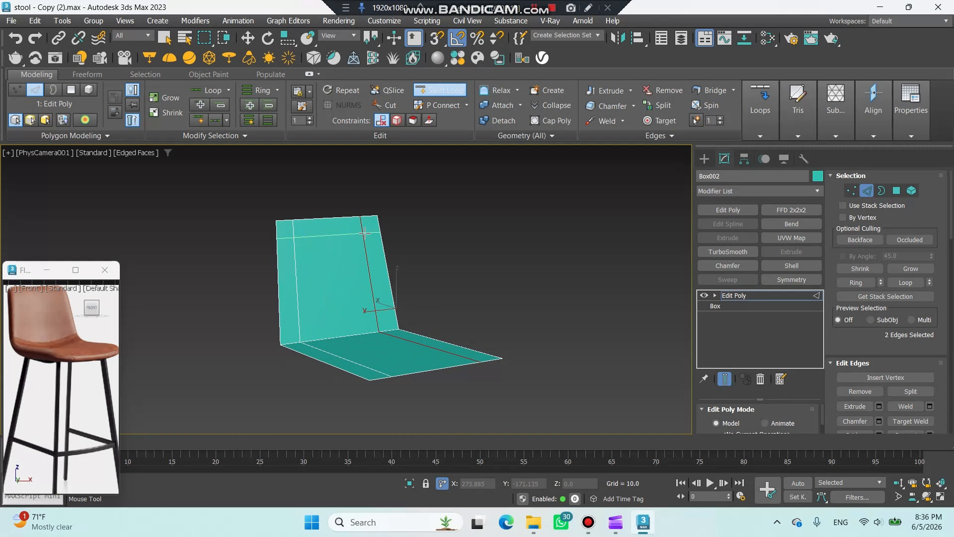
Add crosswise Swift Loop edges near the top and bottom of the backrest and near the back and front of the seat.
left_click(365, 231)
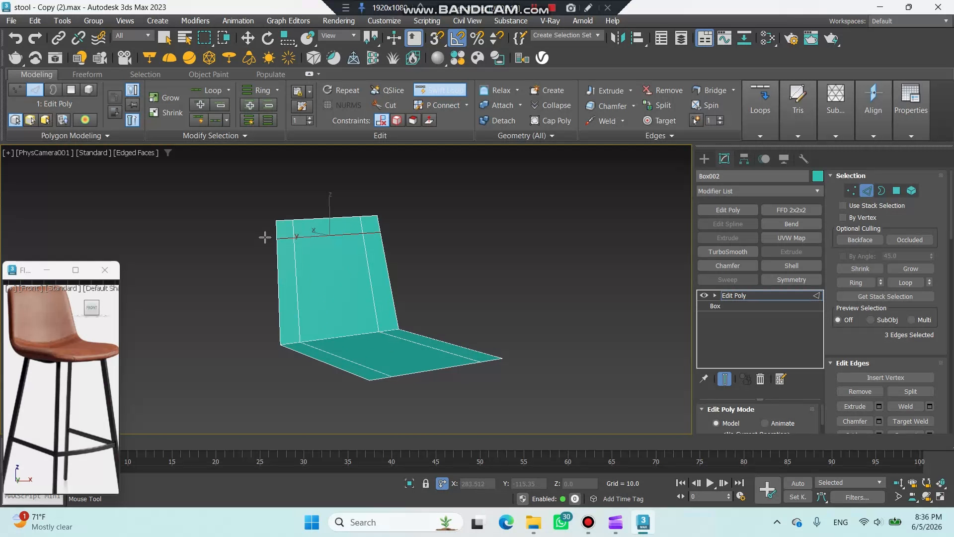
left_click(280, 321)
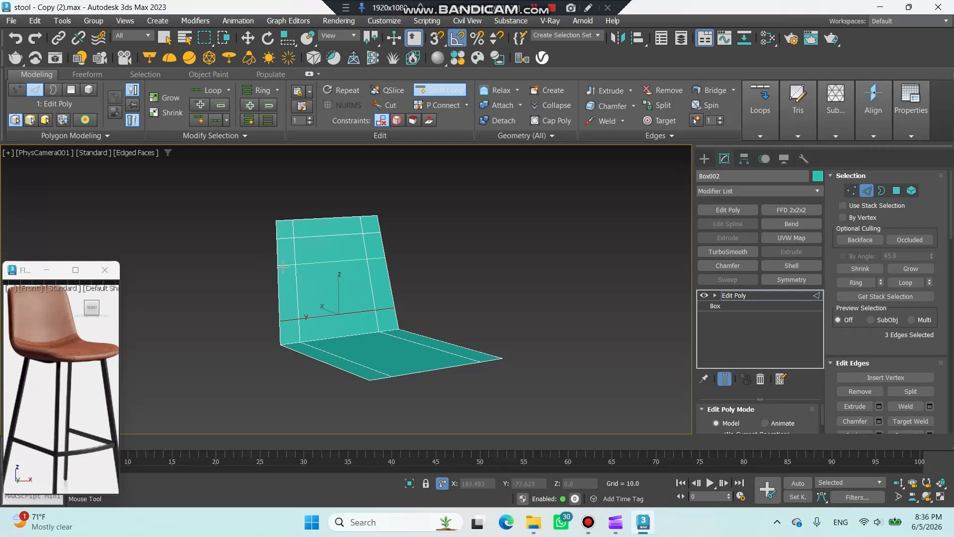
key("w")
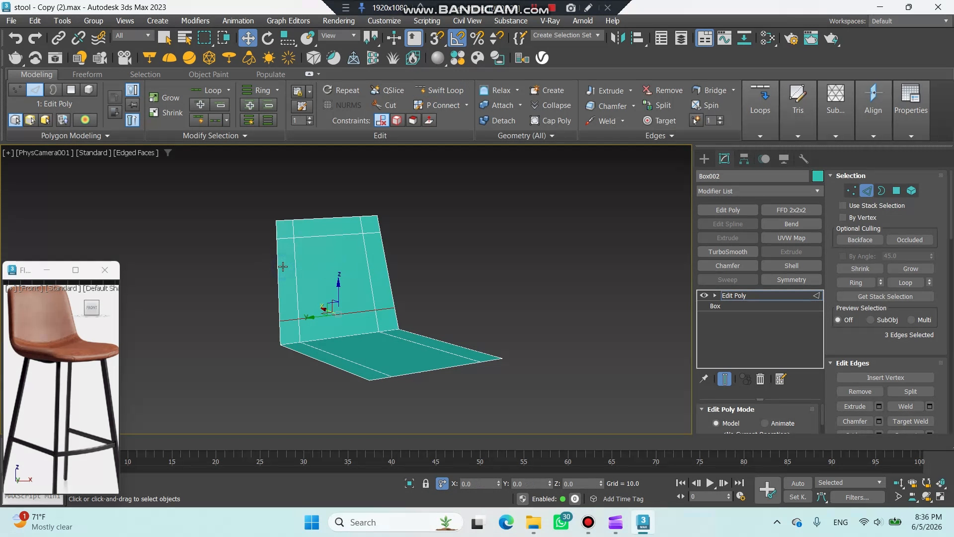
left_click(703, 41)
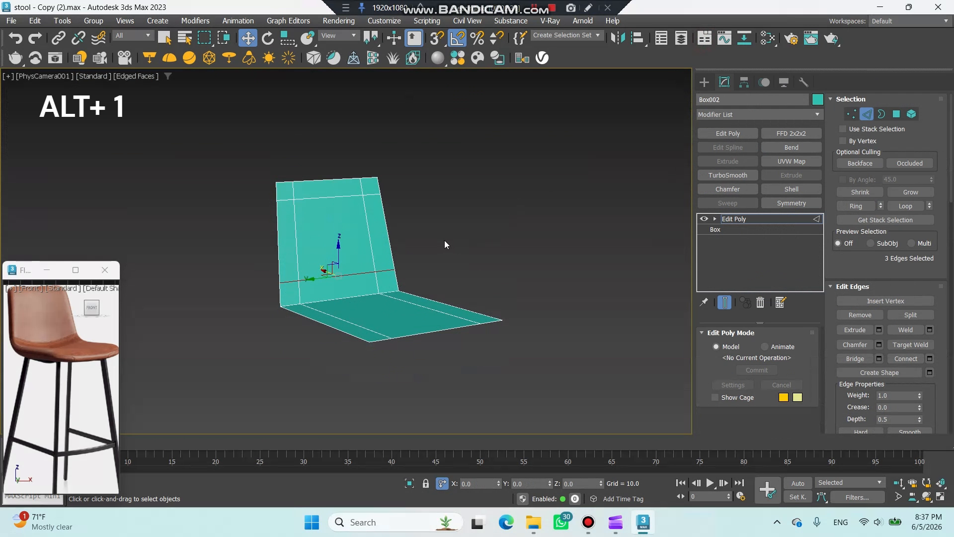
key("alt+1")
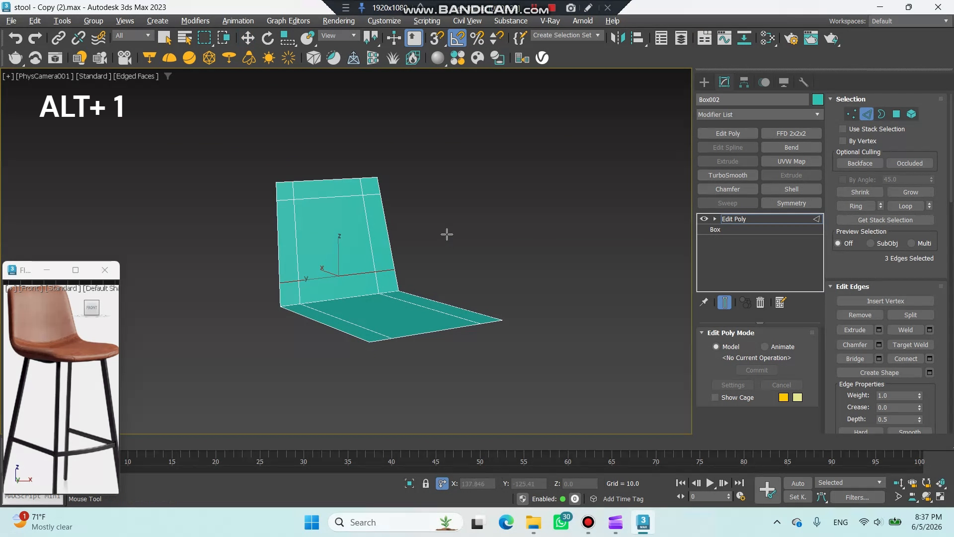
left_click(457, 317)
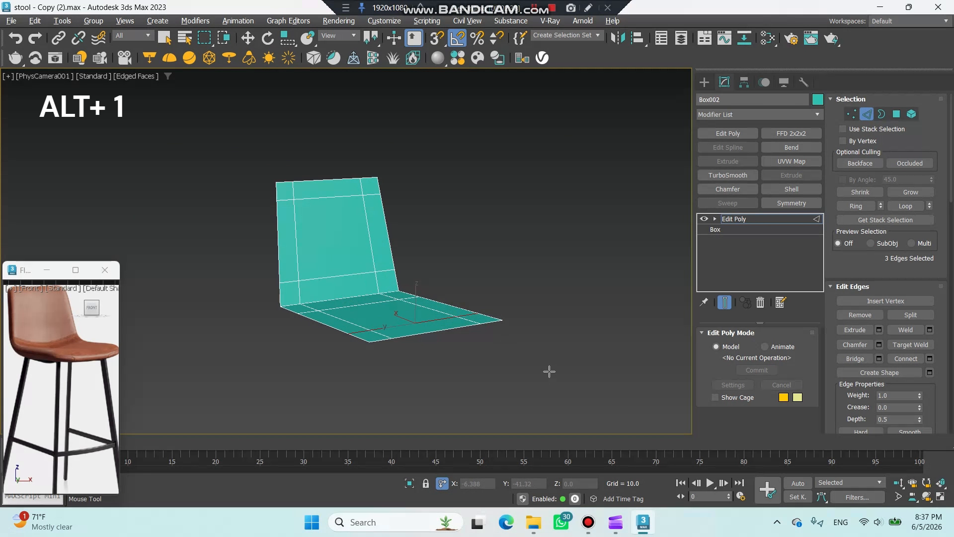
Thicken the seat surface with a Shell modifier using an outer amount of 4.
left_click(780, 191)
double_click(782, 364)
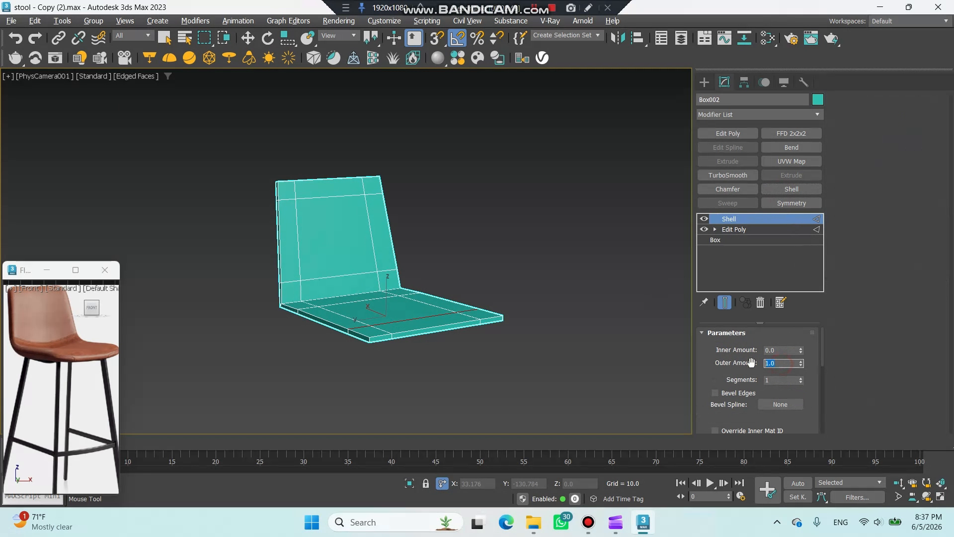
type("4")
key("Return")
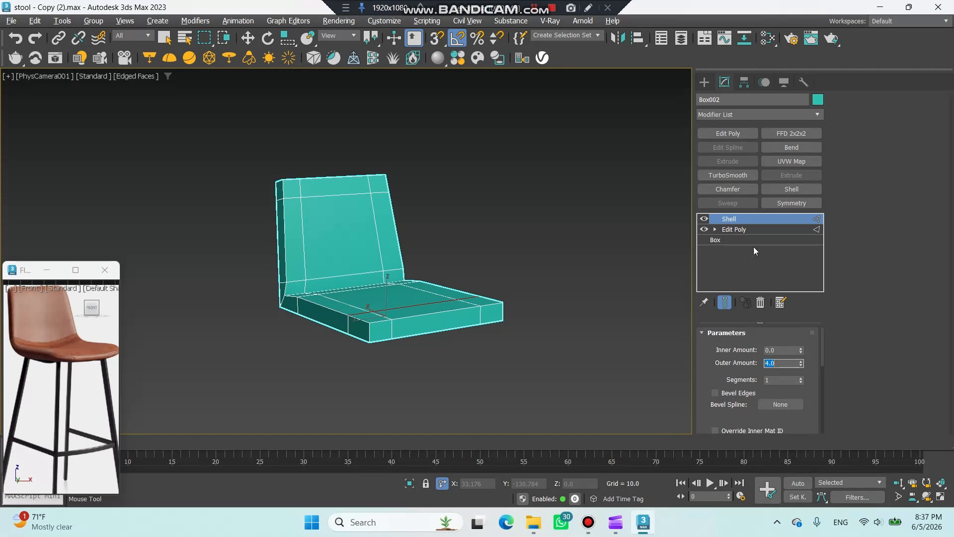
Smooth the thickened seat with a TurboSmooth modifier set to 2 iterations.
key("w")
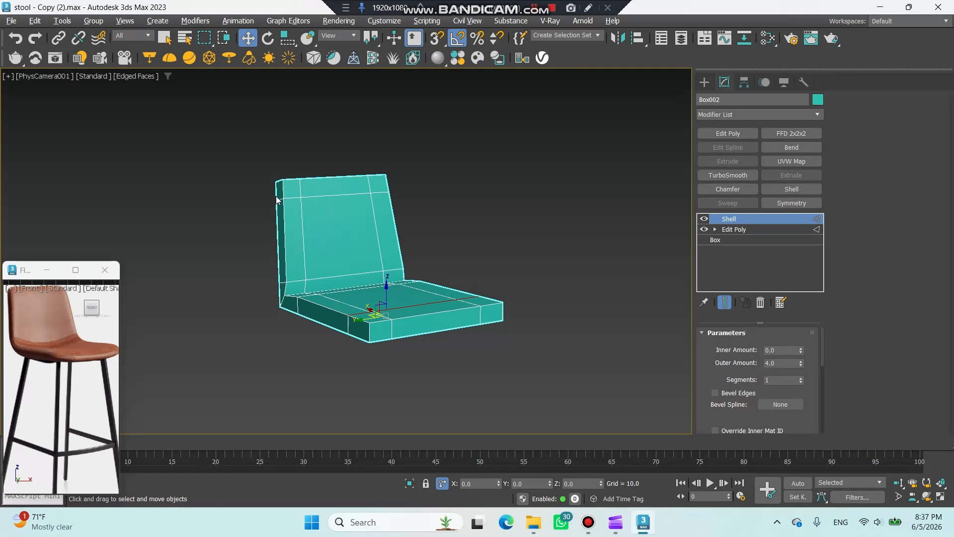
left_click(714, 177)
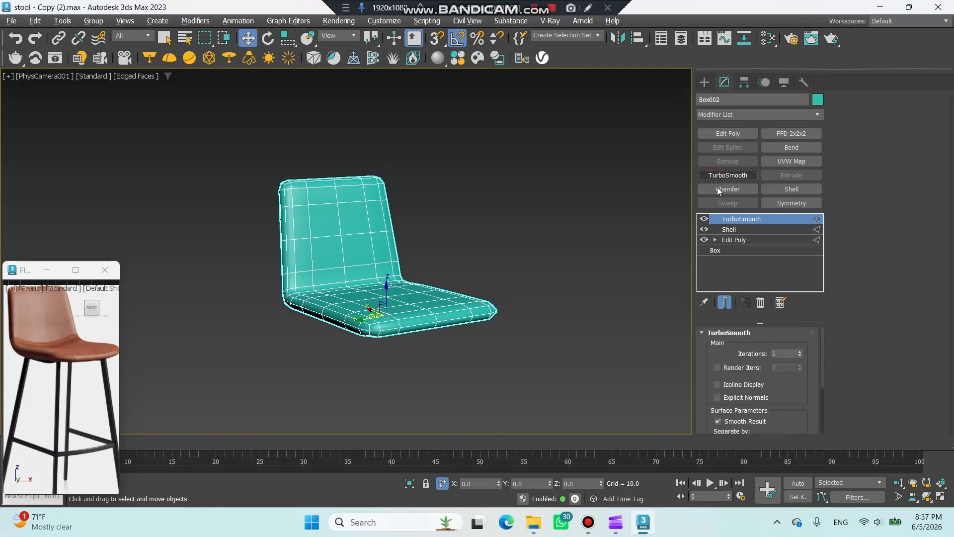
left_click(800, 351)
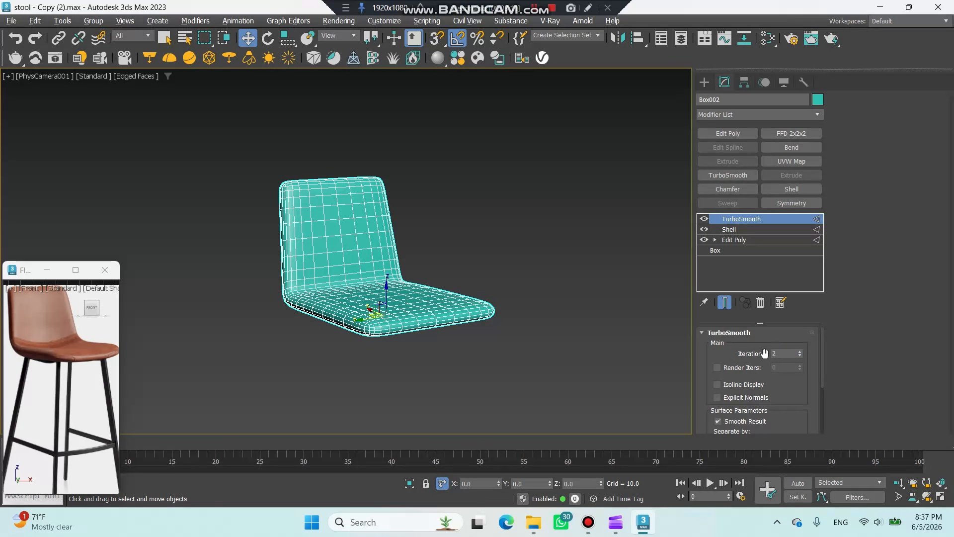
In the lower Edit Poly, select the three middle polygons running down the seat and move them -3 in Z.
scroll(65, 367, "up", 4)
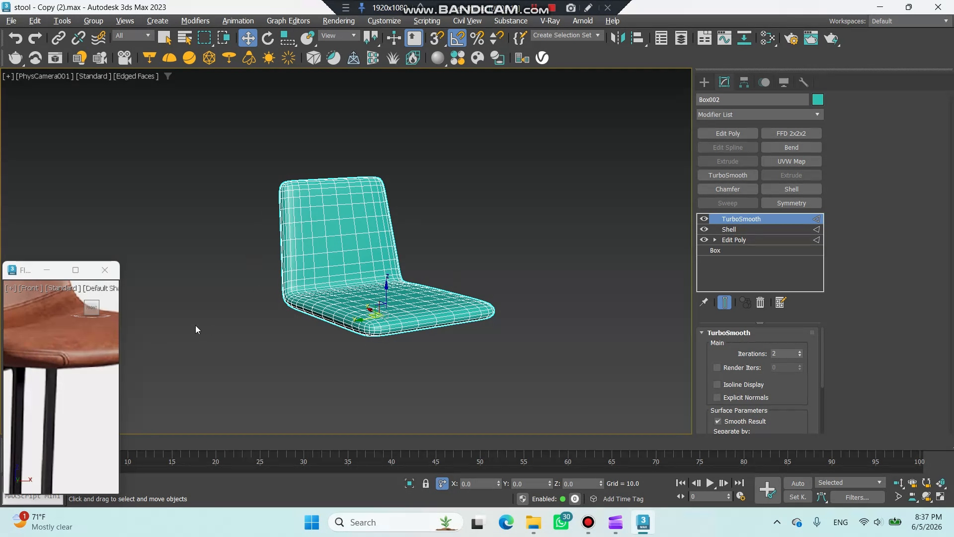
scroll(76, 342, "down", 4)
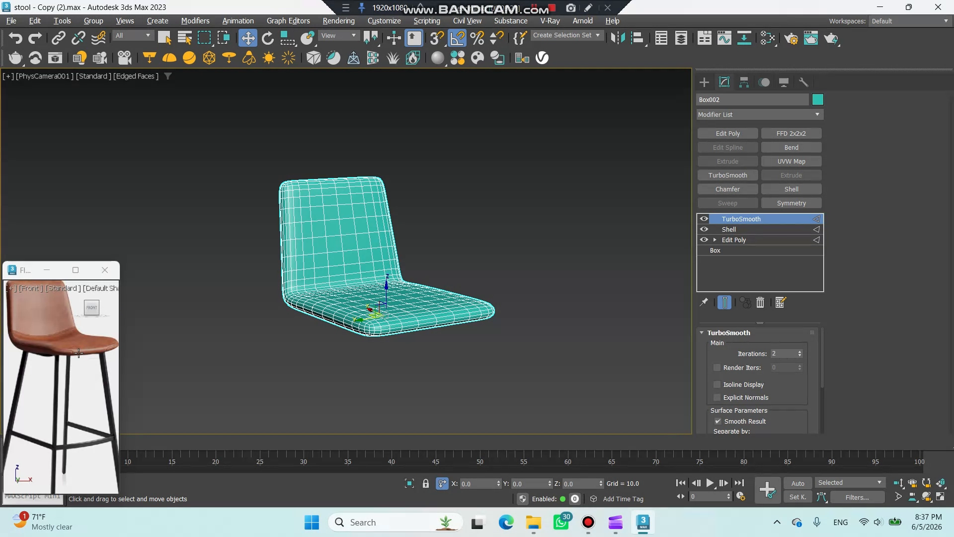
middle_click_drag(70, 351, 63, 349)
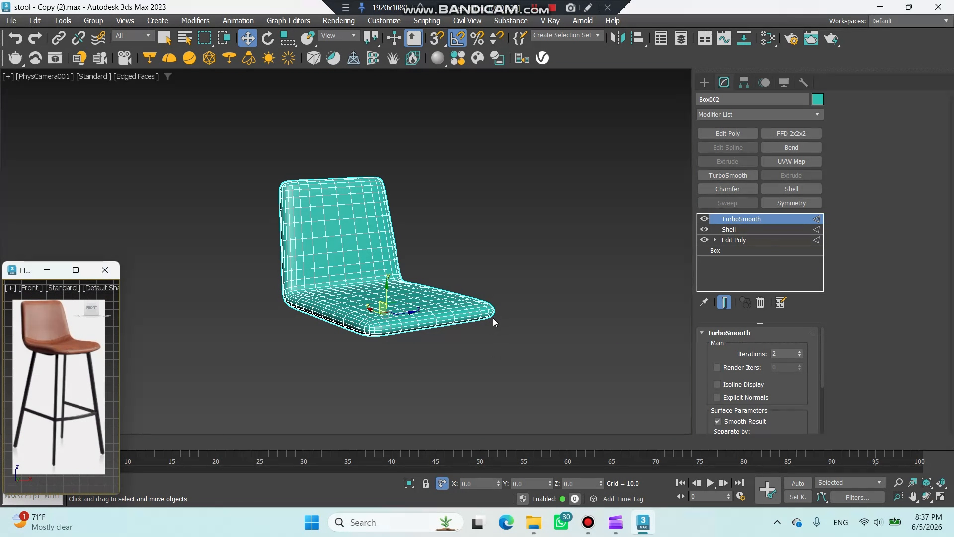
left_click(742, 241)
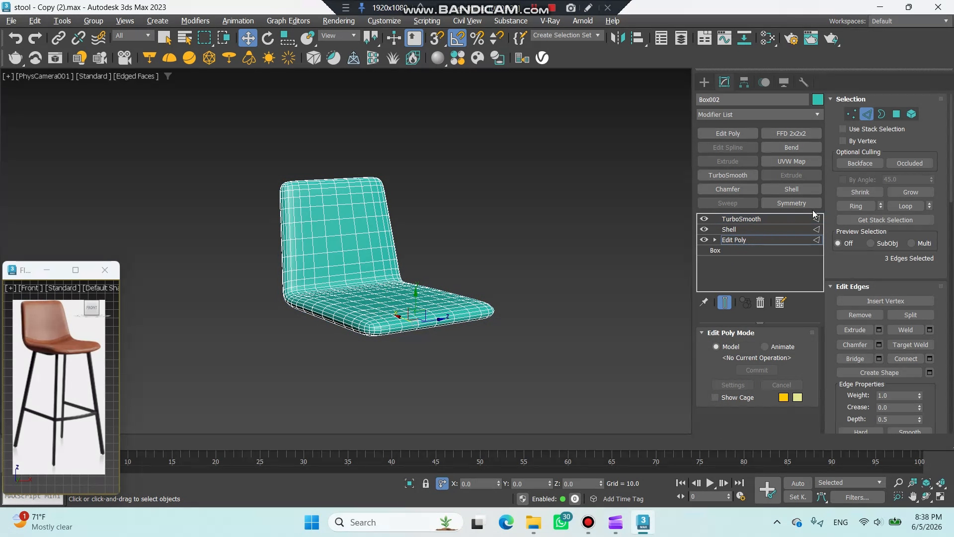
left_click(726, 302)
key("4")
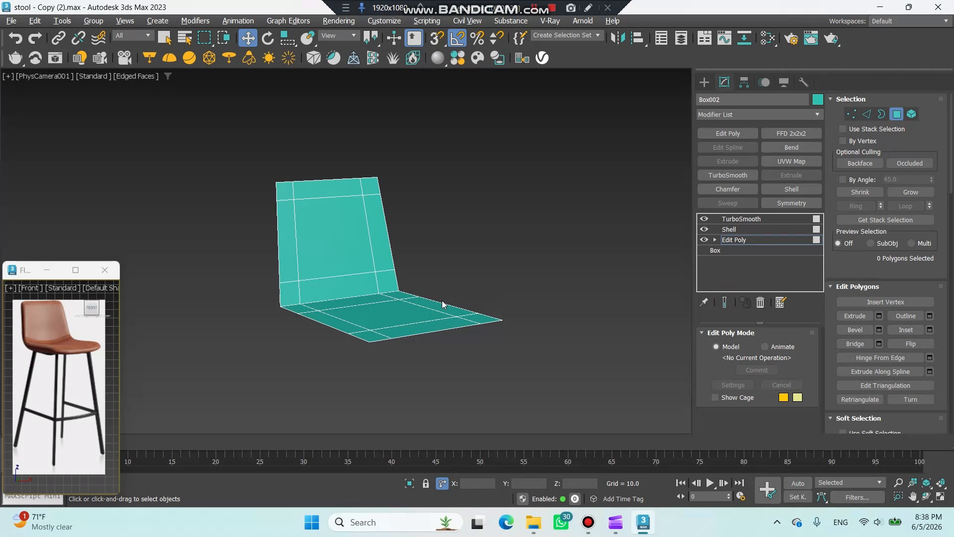
left_click(382, 311)
left_click(365, 300, "ctrl")
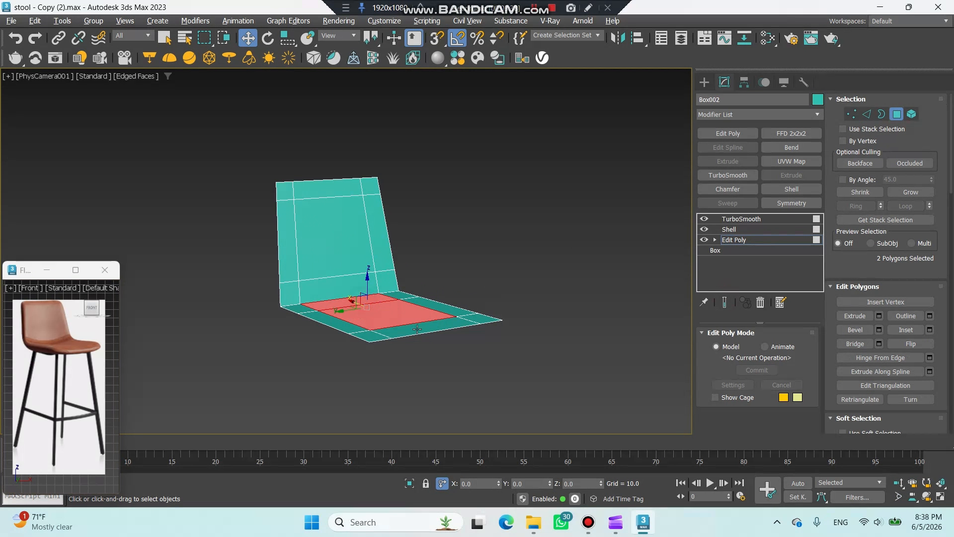
left_click(420, 330, "ctrl")
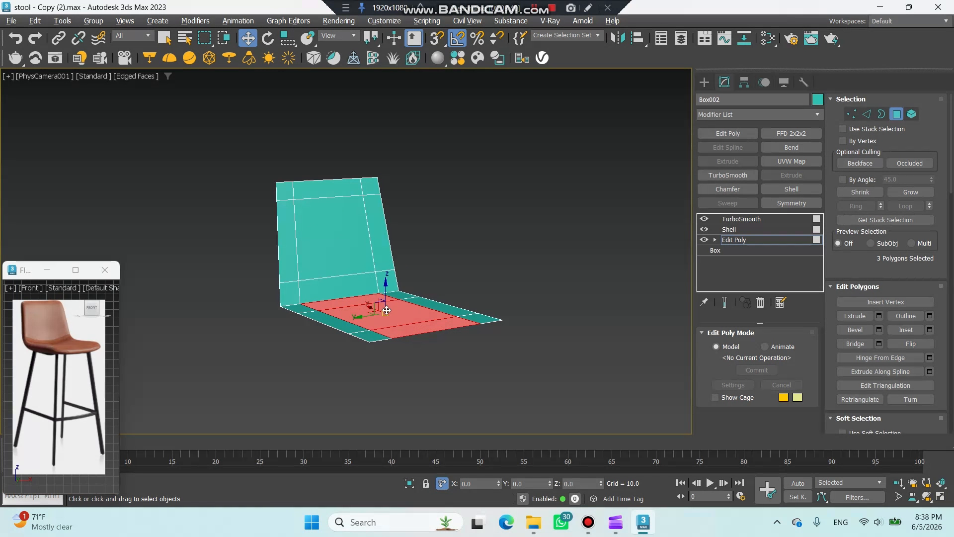
left_click(575, 481)
type("-3")
key("Return")
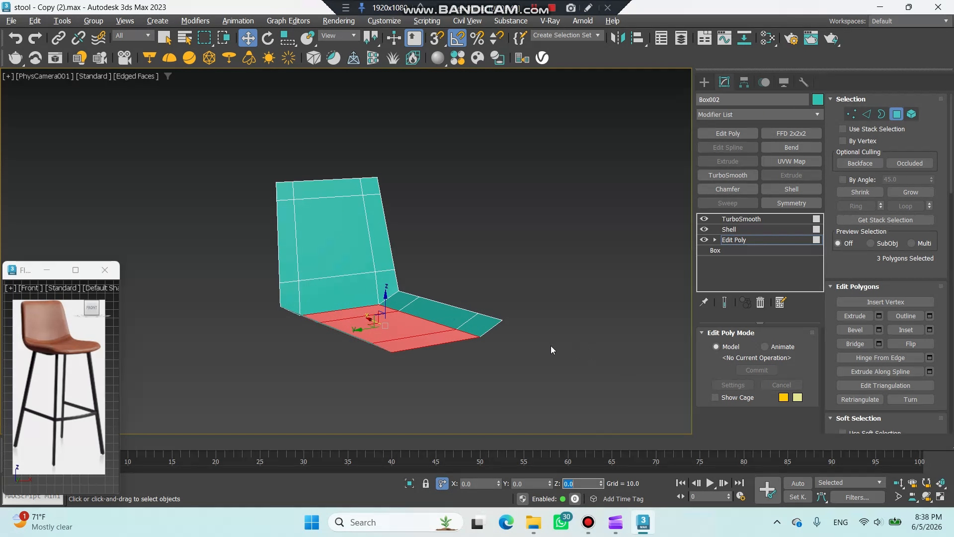
Move the backrest's three middle polygons -5 in X and check the smoothed result with and without edged faces.
left_click(363, 287)
left_click(341, 206, "ctrl")
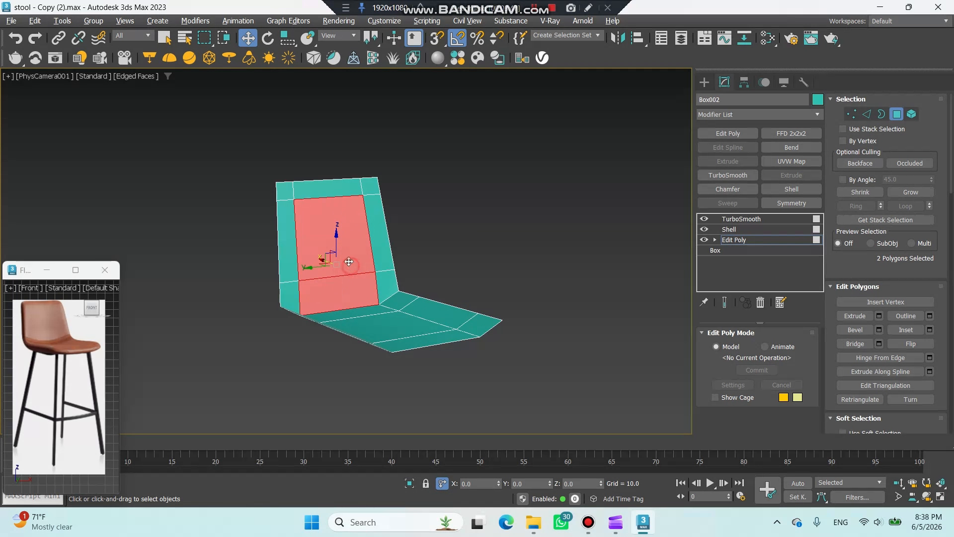
left_click(340, 190, "ctrl")
left_click(481, 485)
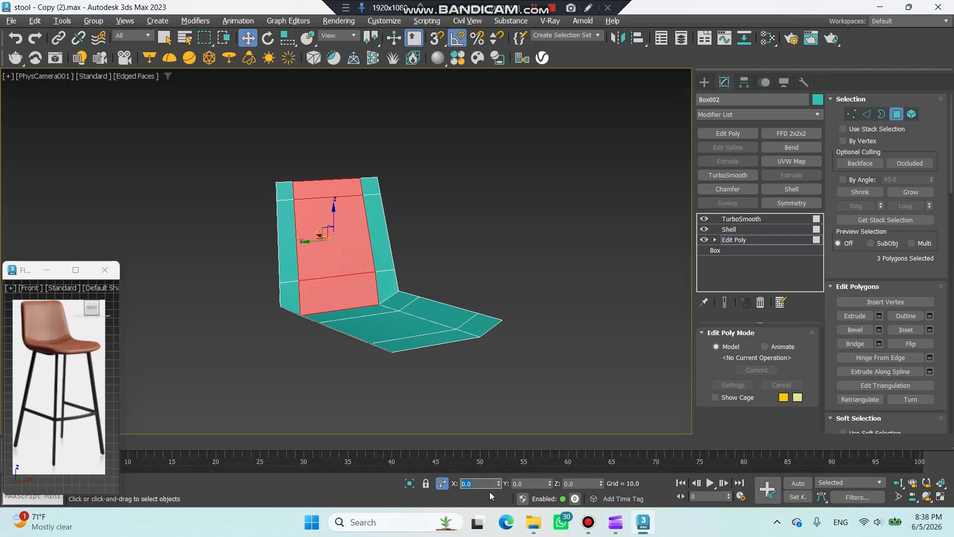
type("-5")
key("Return")
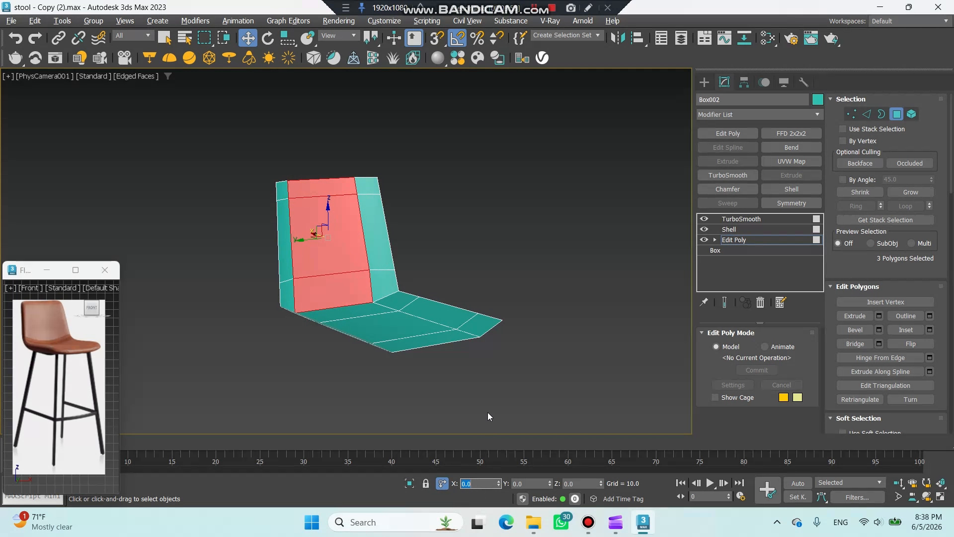
left_click(725, 303)
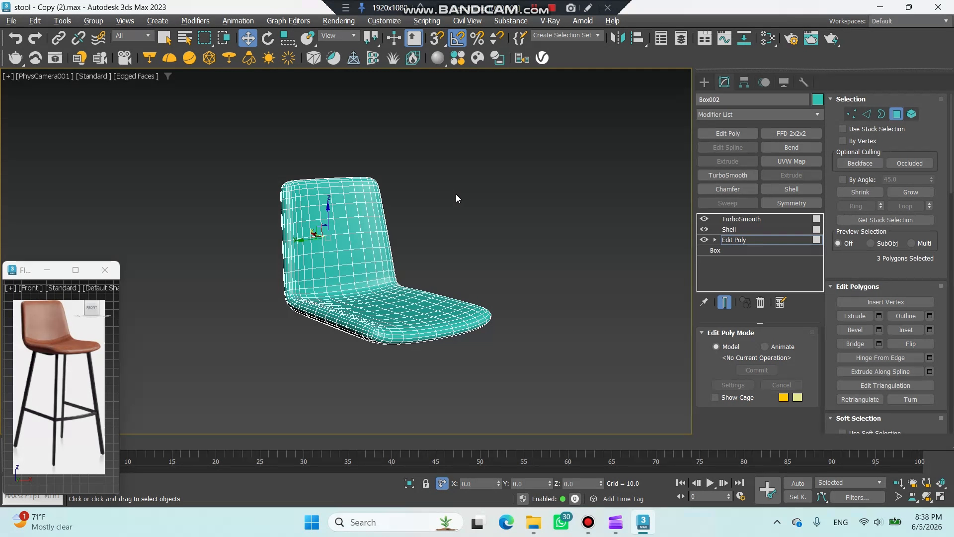
key("F4")
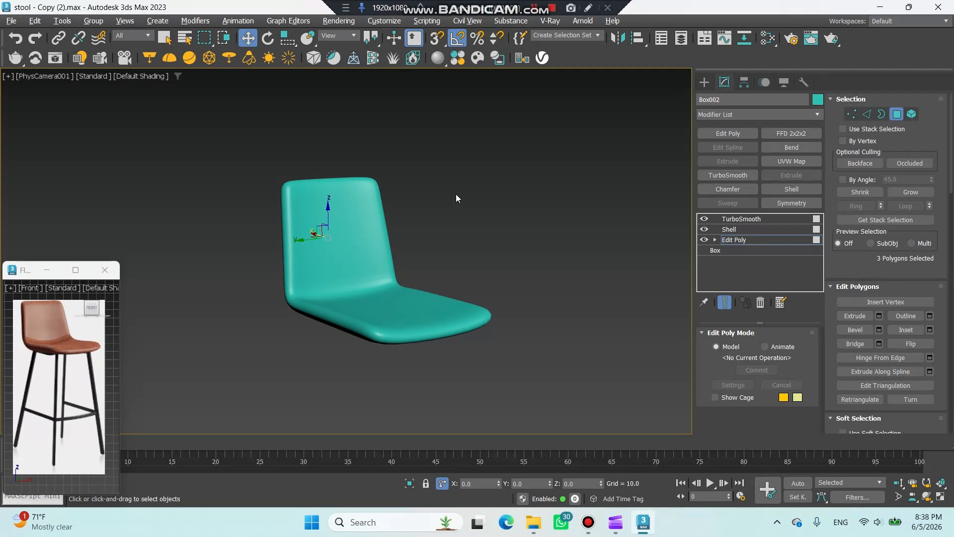
key("F4")
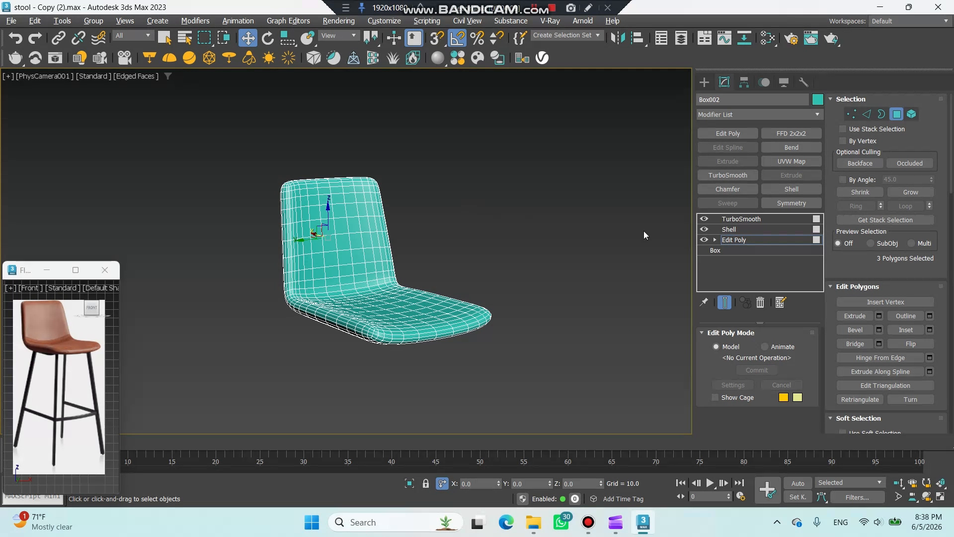
Add an Edit Poly modifier above TurboSmooth and select the rim edge loop plus the crosswise loop at the base of the backrest.
left_click(743, 220)
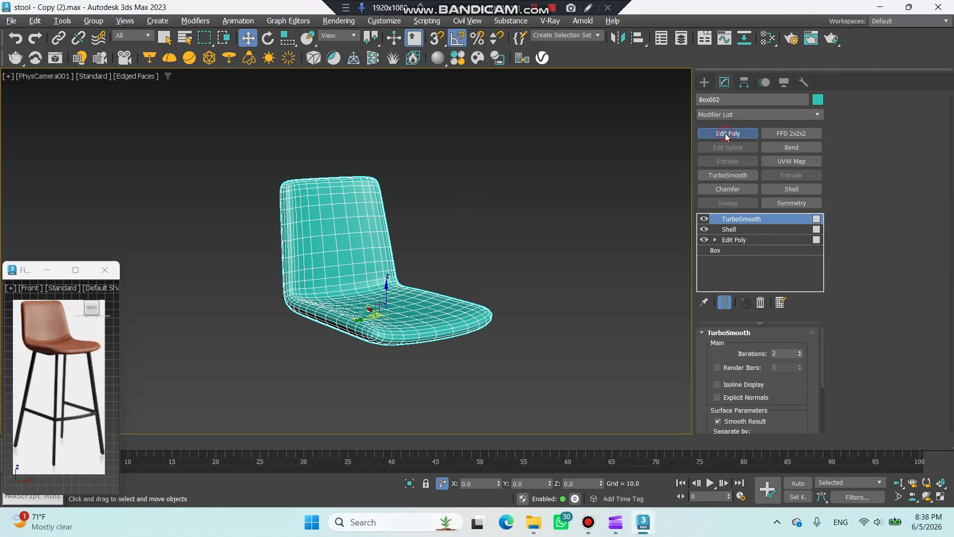
left_click(727, 133)
left_click(867, 114)
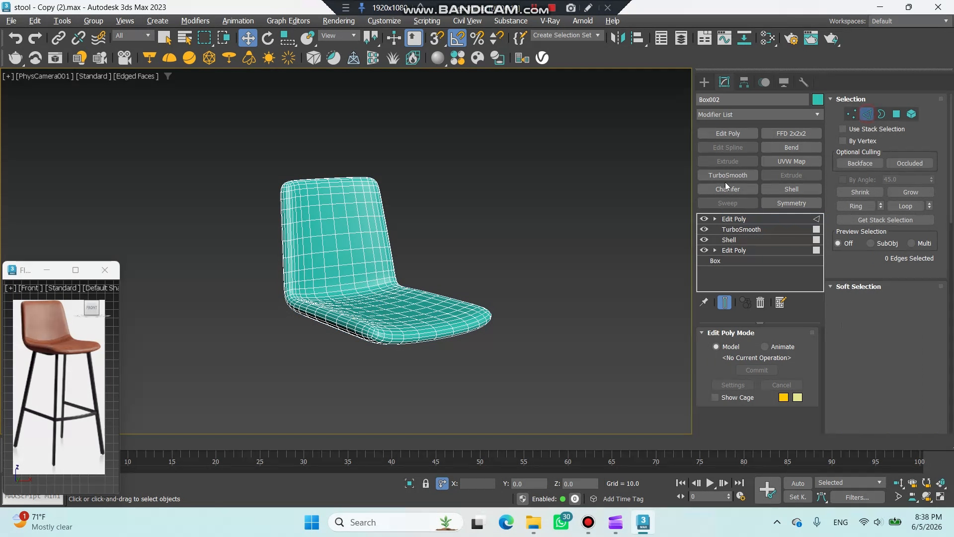
key("p")
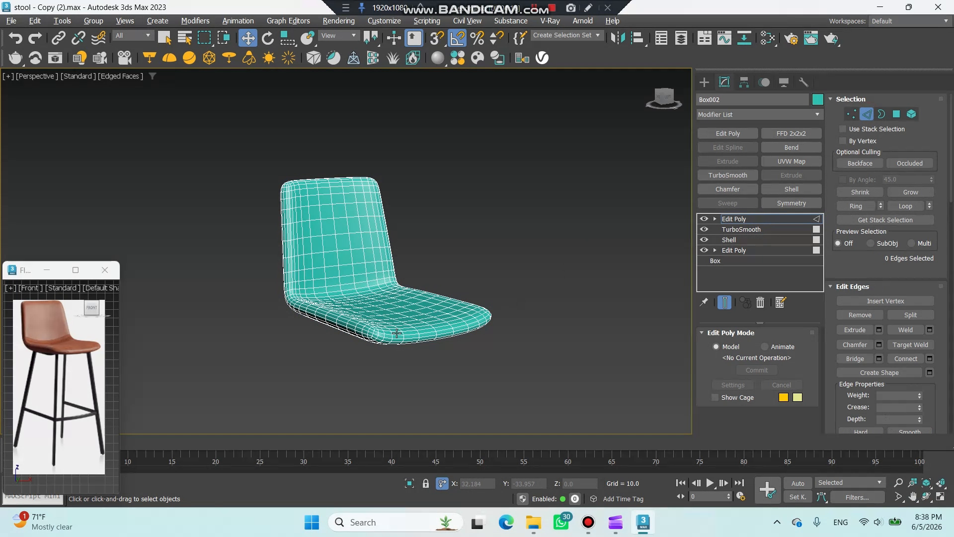
scroll(393, 330, "up", 3)
left_click(353, 331)
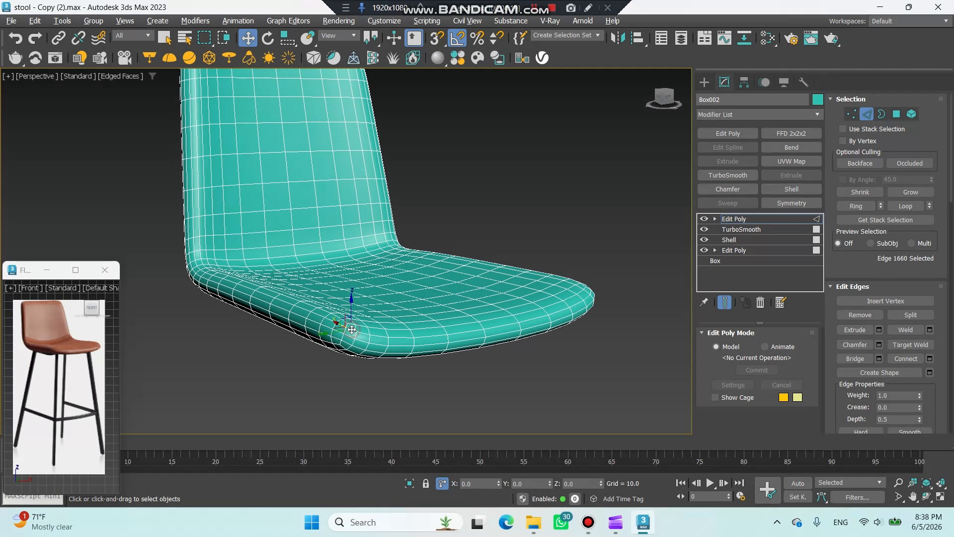
double_click(352, 329)
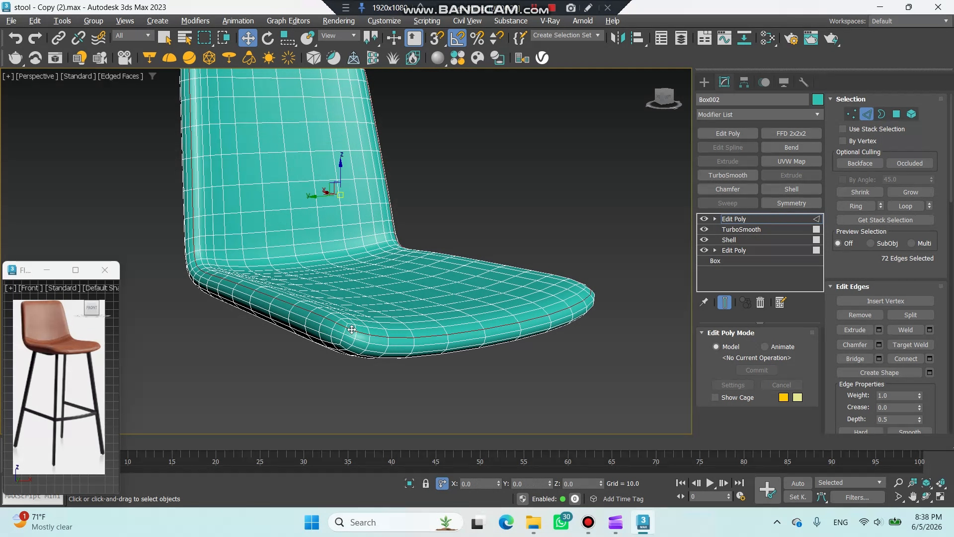
double_click(339, 249, "ctrl")
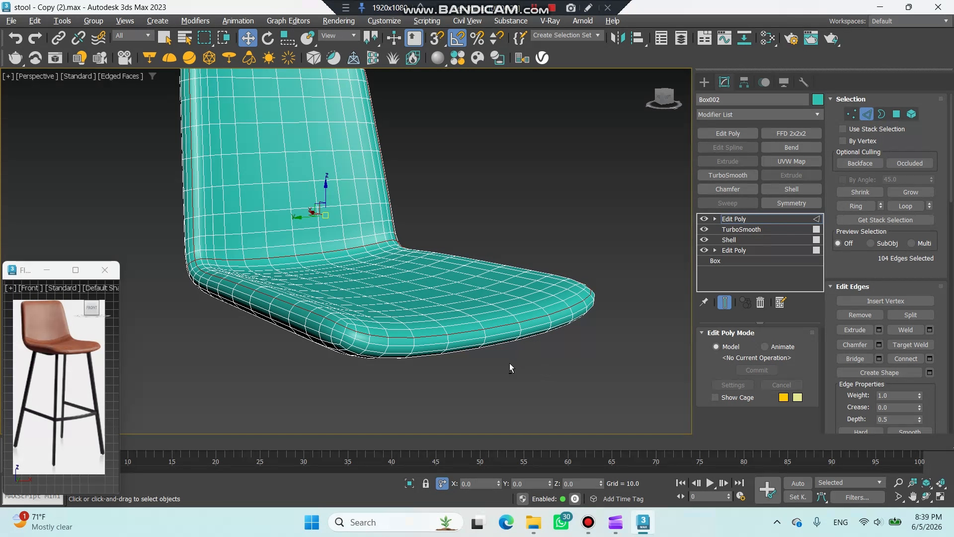
Deselect the middle rim edges at the seat front and add the short edges running down the front on both sides of the gap.
left_click(507, 324, "alt")
left_click(433, 335, "alt")
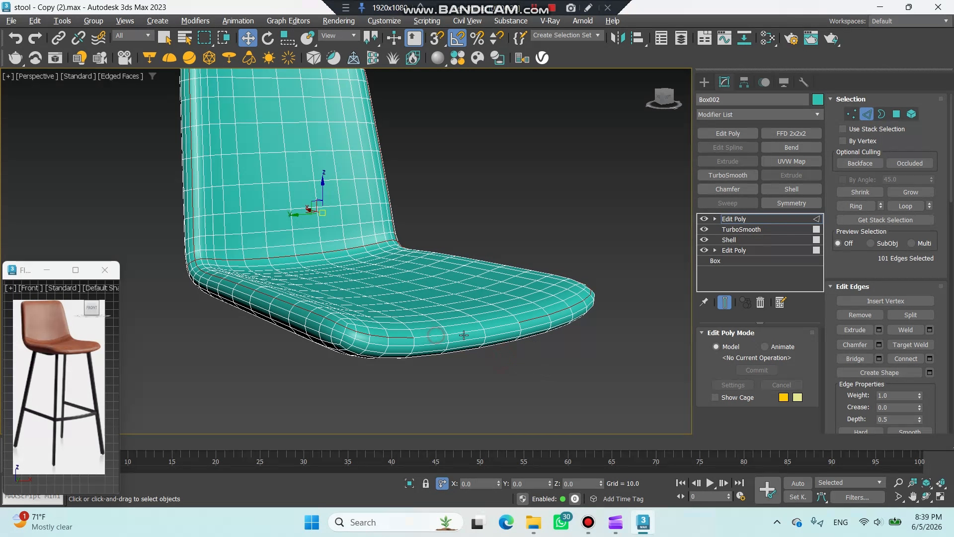
left_click(530, 323, "alt")
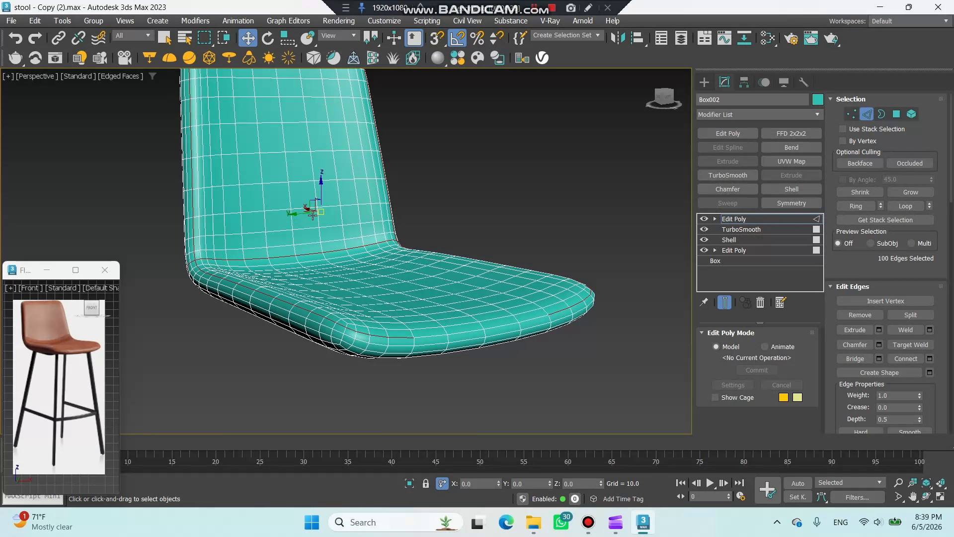
left_click(224, 38)
left_click_drag(412, 365, 426, 333, "ctrl")
left_click_drag(541, 342, 556, 318, "ctrl")
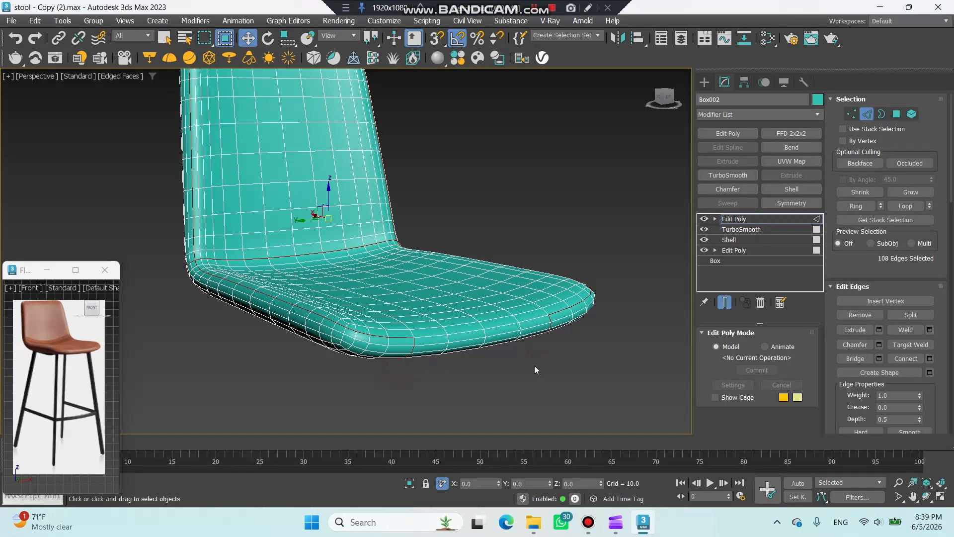
Extend the edge selection along two lengthwise lines on the seat's underside and deselect the stray edges between them.
middle_click_drag(526, 362, 520, 330, "alt")
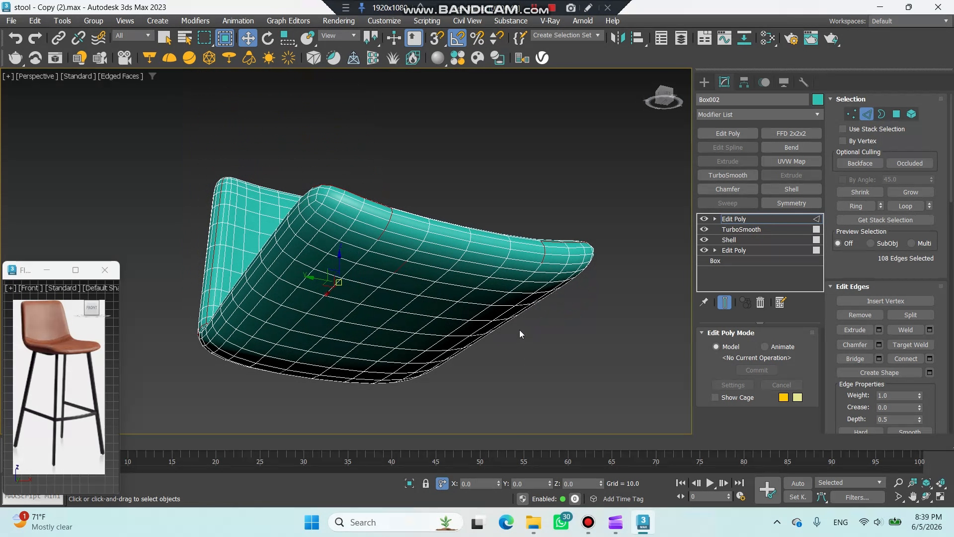
left_click(496, 301, "ctrl")
left_click(458, 328, "ctrl")
left_click(364, 254, "ctrl")
left_click(371, 248, "ctrl")
left_click(348, 271, "ctrl")
left_click(331, 286, "ctrl")
left_click(333, 297, "ctrl")
left_click(316, 305, "ctrl")
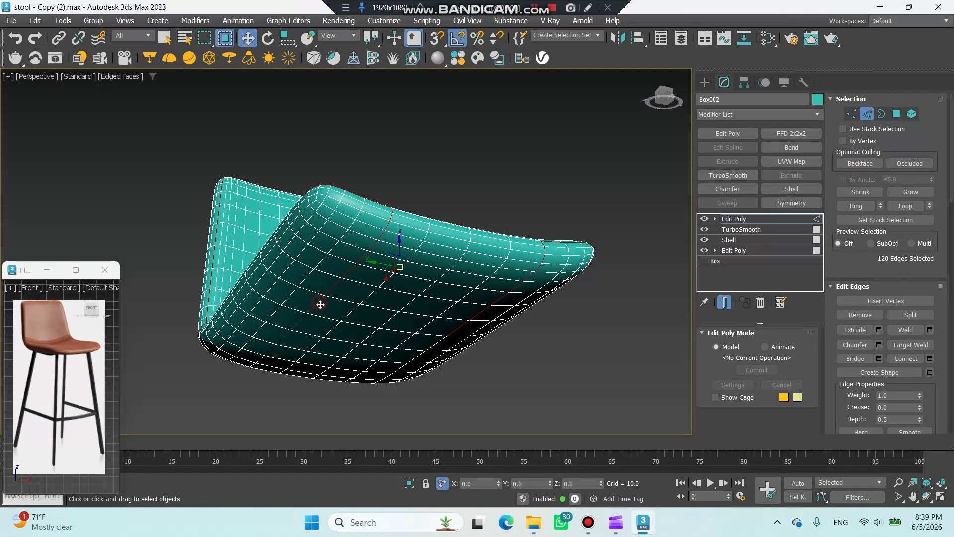
left_click(395, 273, "alt")
left_click(405, 264, "alt")
Deselect the crosswise loop's edges that wrap around both side rims where the backrest meets the seat.
middle_click_drag(574, 332, 459, 287, "alt")
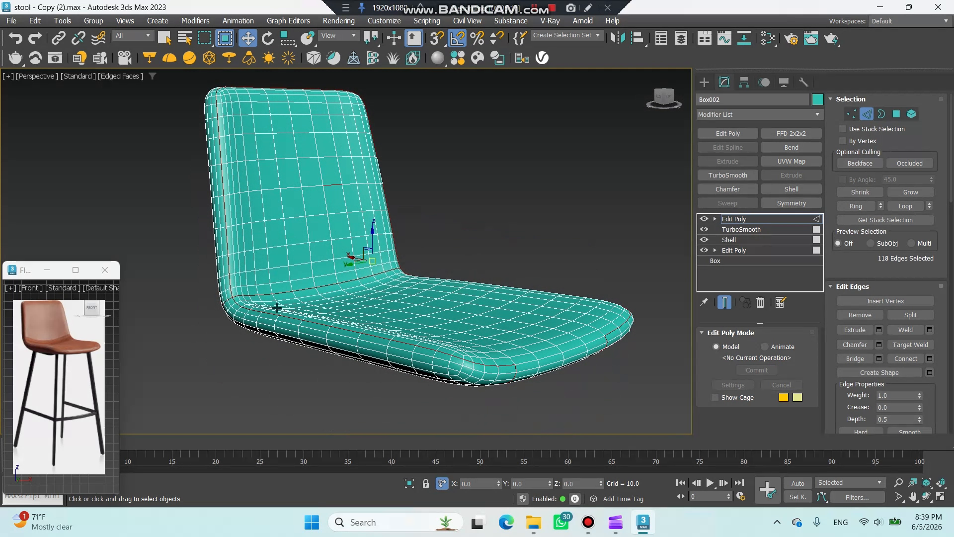
scroll(199, 313, "up", 5)
left_click_drag(166, 343, 228, 293, "alt")
left_click(228, 294, "alt")
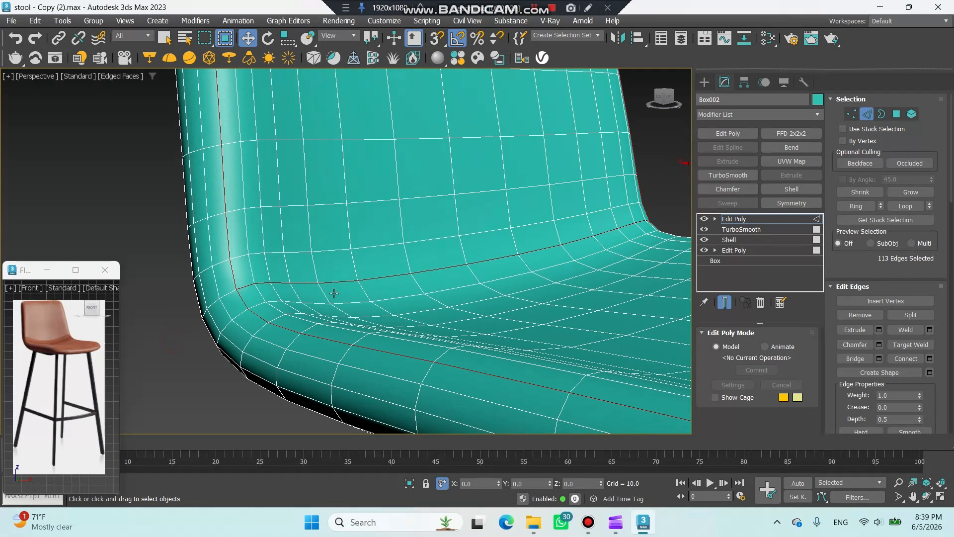
scroll(334, 293, "down", 5)
middle_click_drag(334, 292, 279, 312, "alt")
scroll(453, 302, "up", 5)
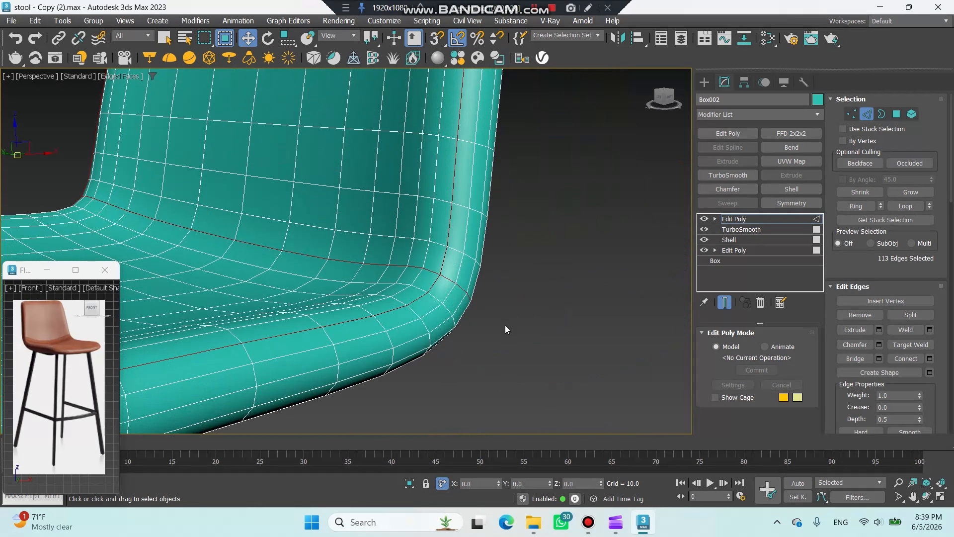
left_click_drag(455, 278, 450, 284, "alt")
scroll(495, 319, "down", 5)
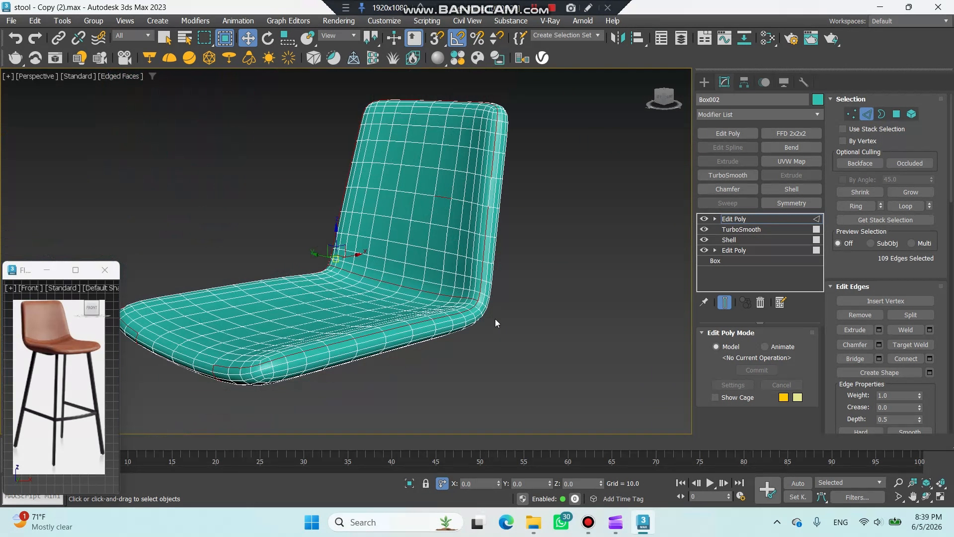
Ignore backfacing edges and deselect the part of the crosswise loop that runs across the lower back of the backrest.
middle_click_drag(464, 329, 500, 332, "alt")
scroll(495, 240, "up", 5)
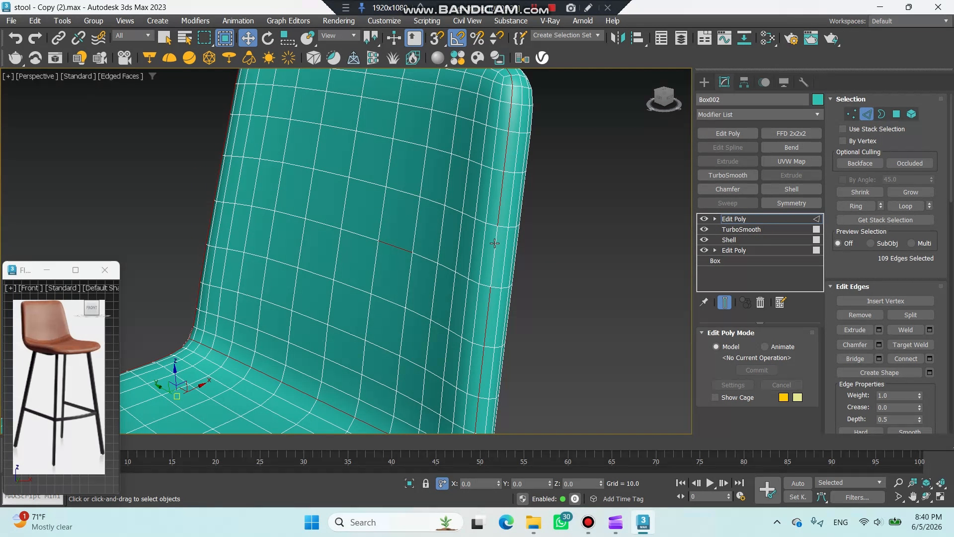
scroll(460, 285, "down", 5)
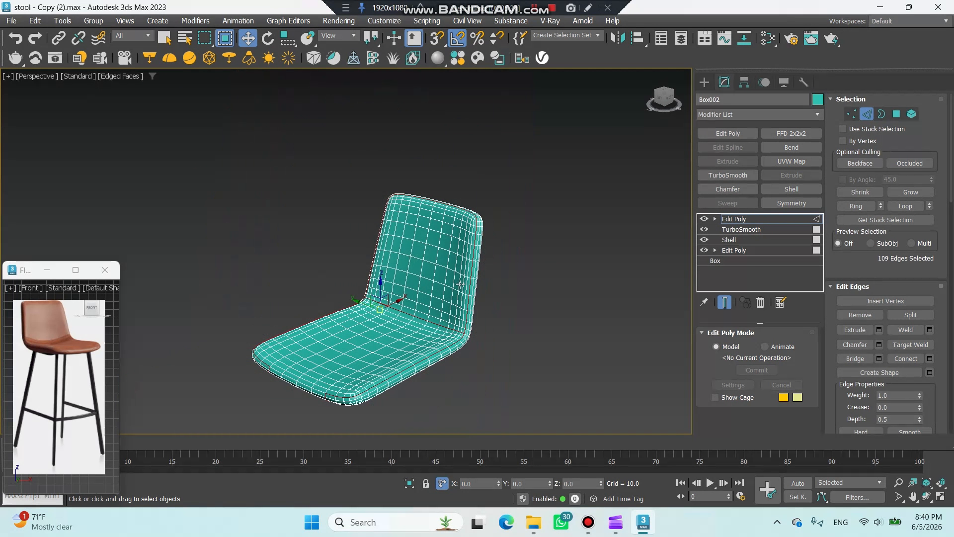
middle_click_drag(460, 285, 442, 329, "alt")
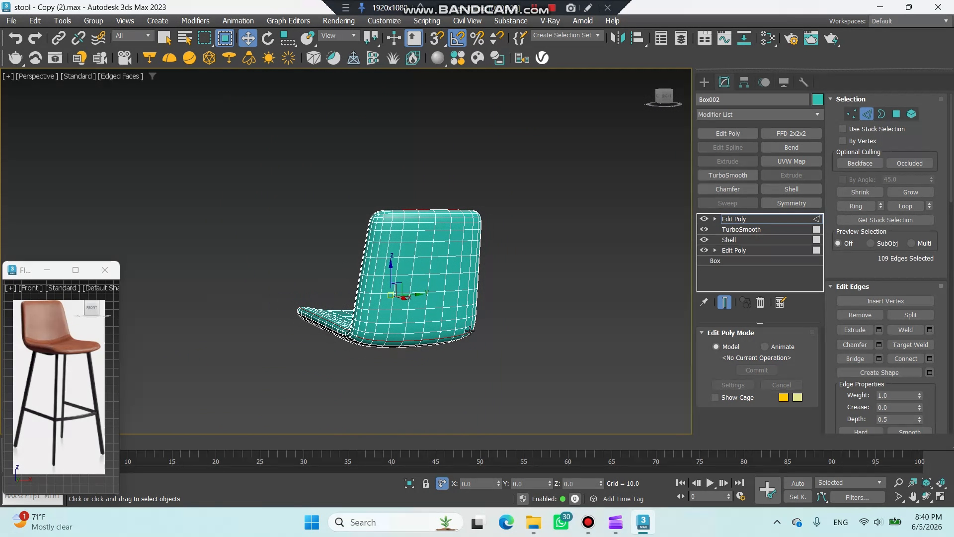
scroll(422, 343, "up", 3)
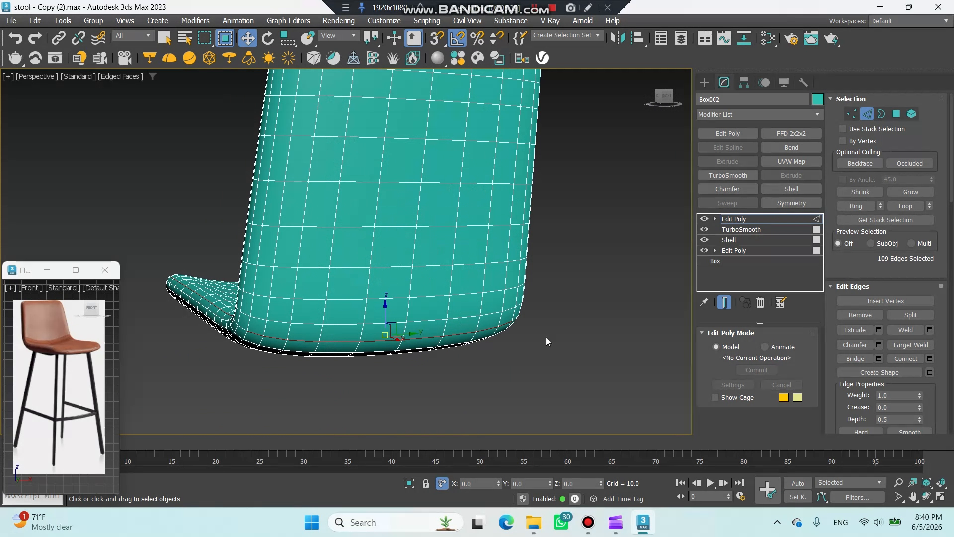
left_click(864, 166)
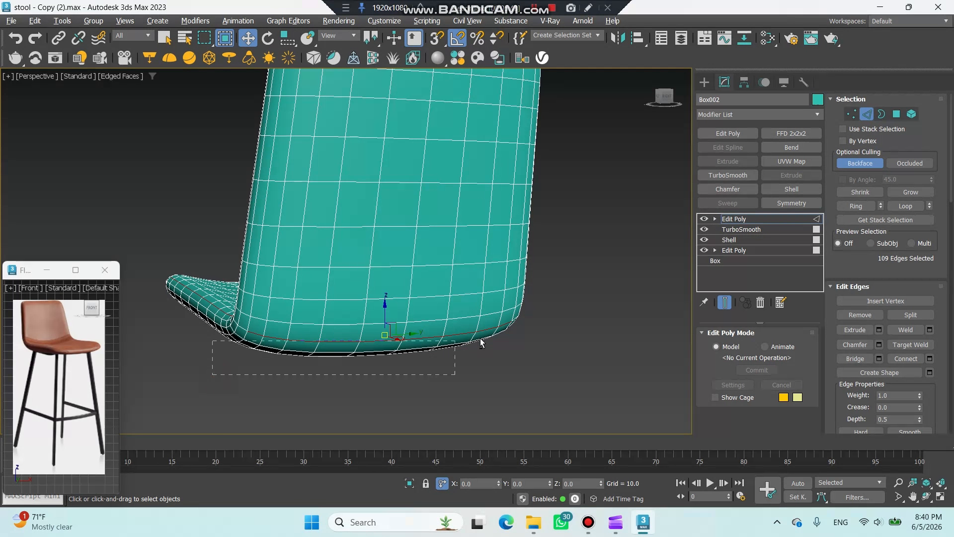
left_click_drag(481, 342, 526, 318)
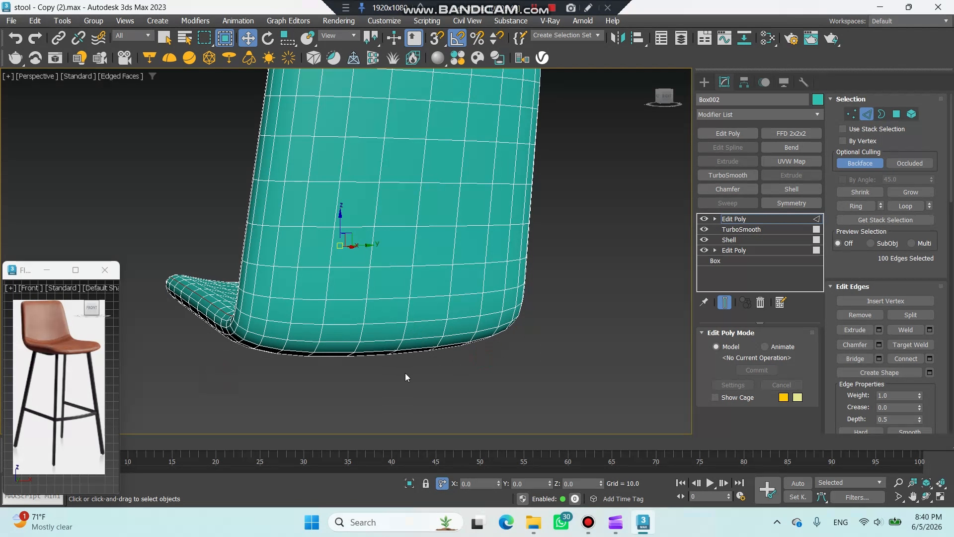
Chamfer the selected seam edges on the seat and backrest by an amount of 0.12.
middle_click_drag(406, 375, 531, 388, "alt")
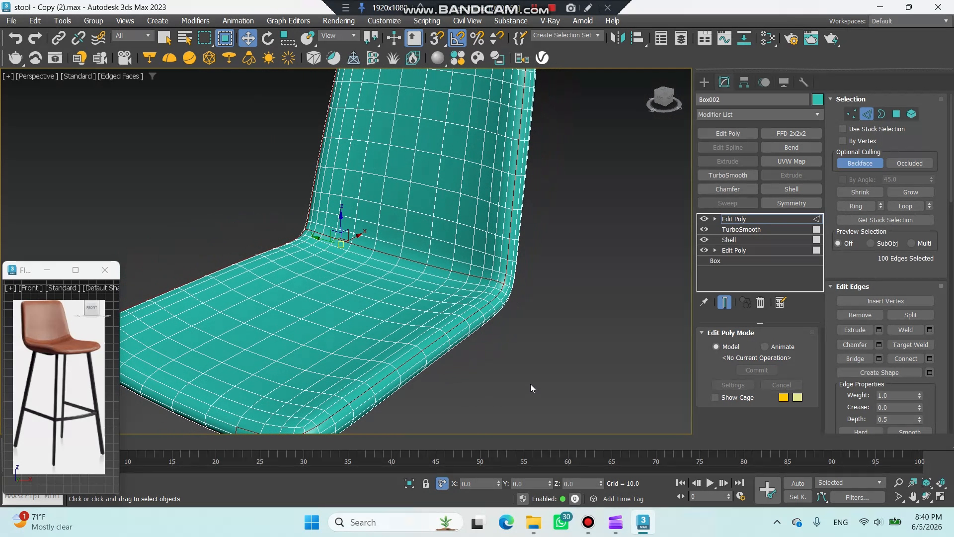
scroll(518, 365, "down", 4)
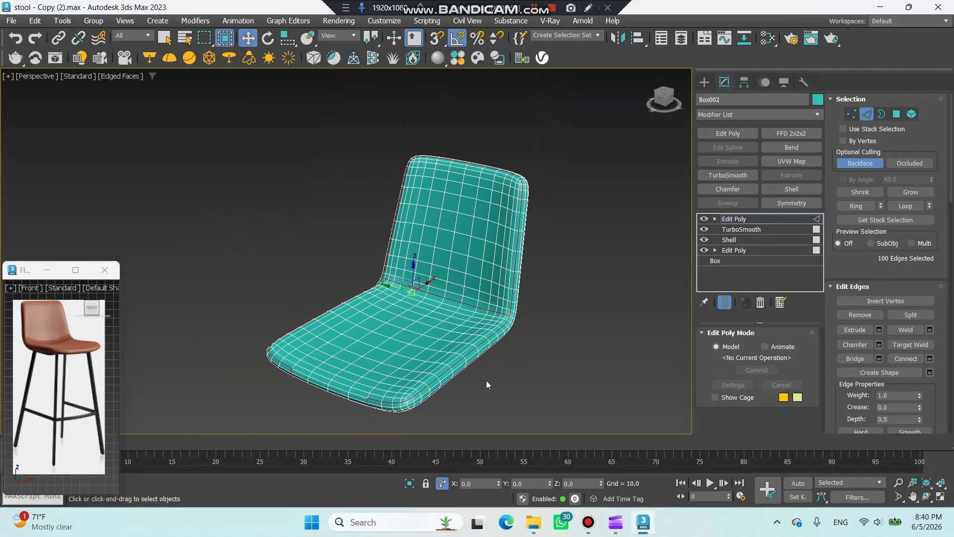
scroll(400, 414, "up", 5)
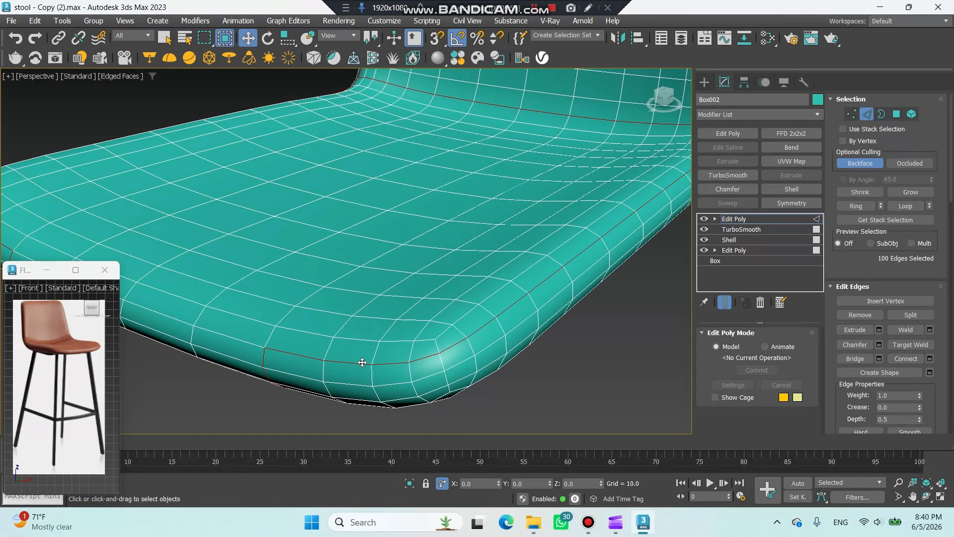
left_click(877, 343)
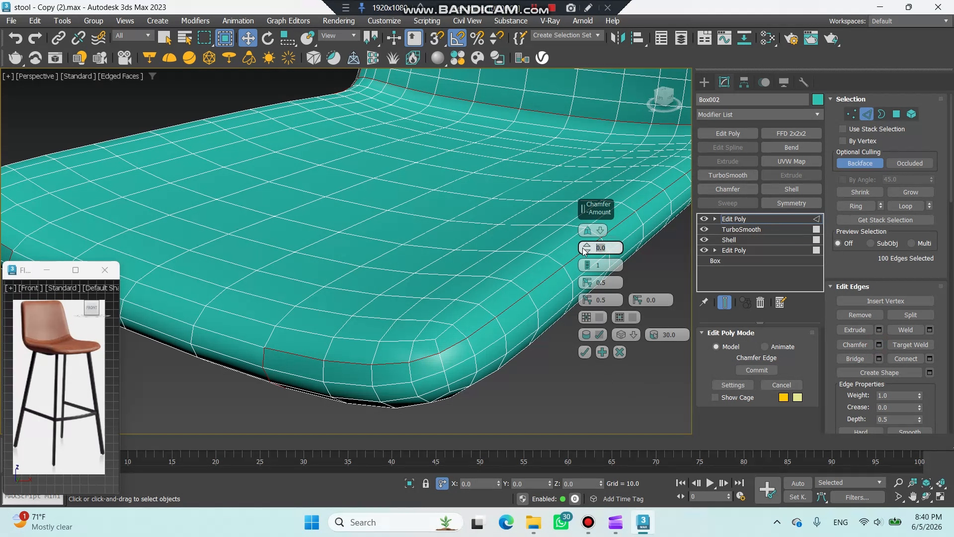
type(".12")
key("Tab")
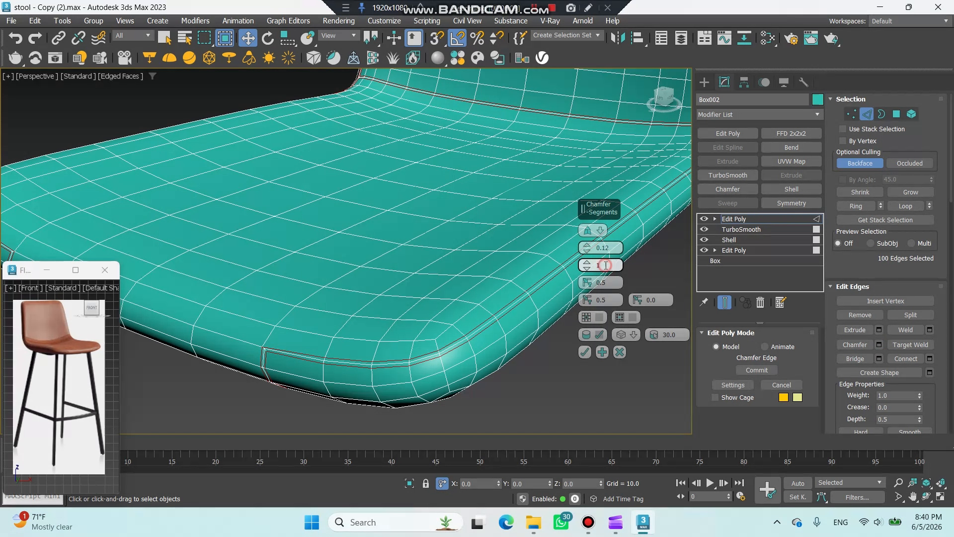
left_click(585, 352)
Compare the seams with the stool reference image and extrude the selected seam edges to a height of -0.2.
scroll(72, 345, "up", 6)
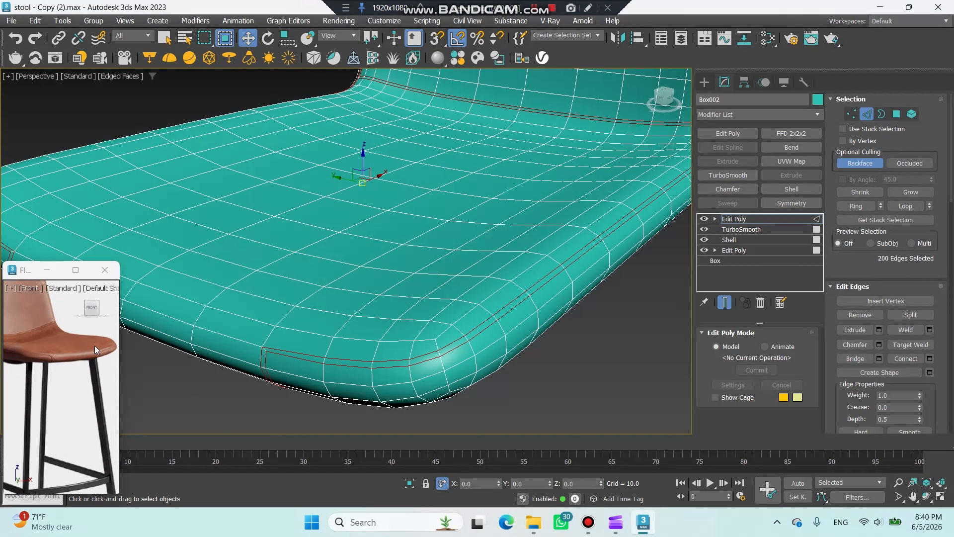
scroll(85, 357, "down", 5)
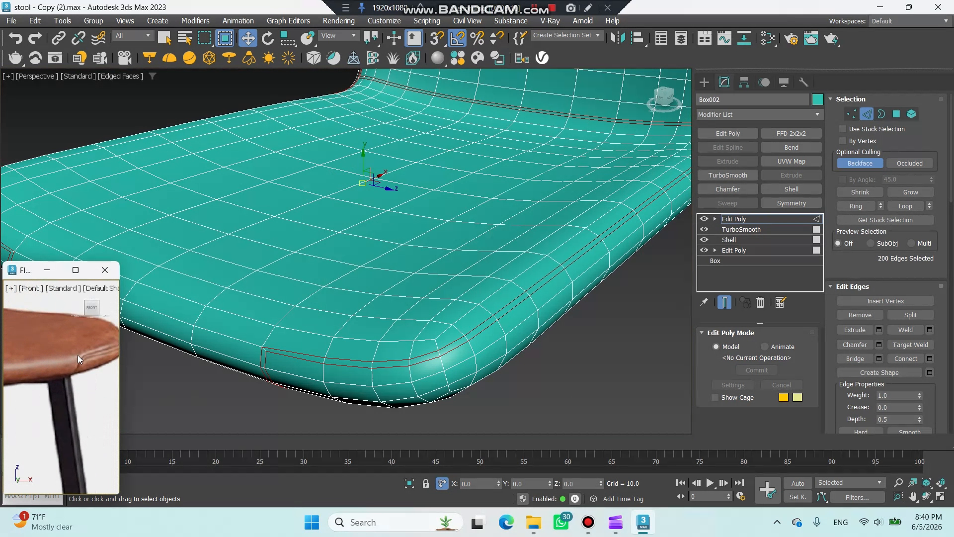
scroll(58, 352, "up", 5)
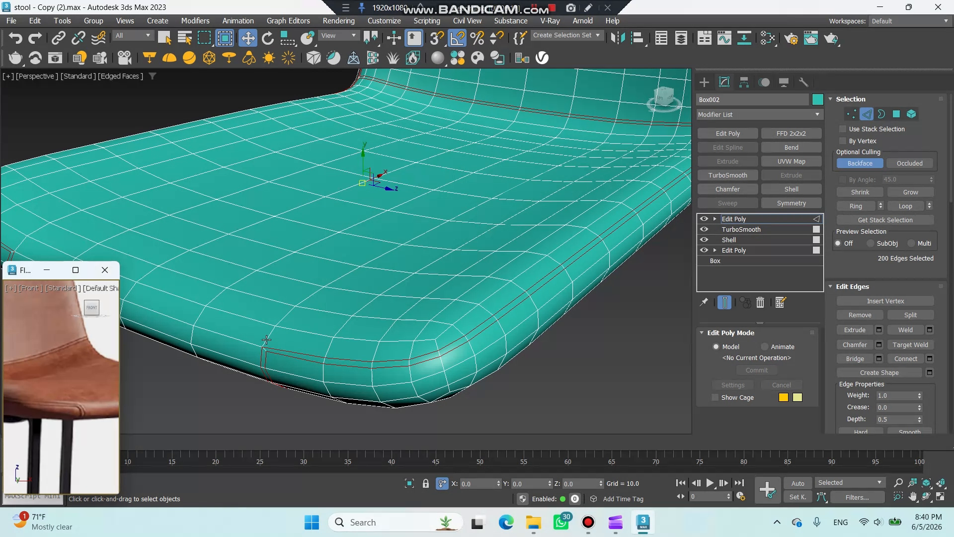
left_click(880, 329)
right_click(408, 338)
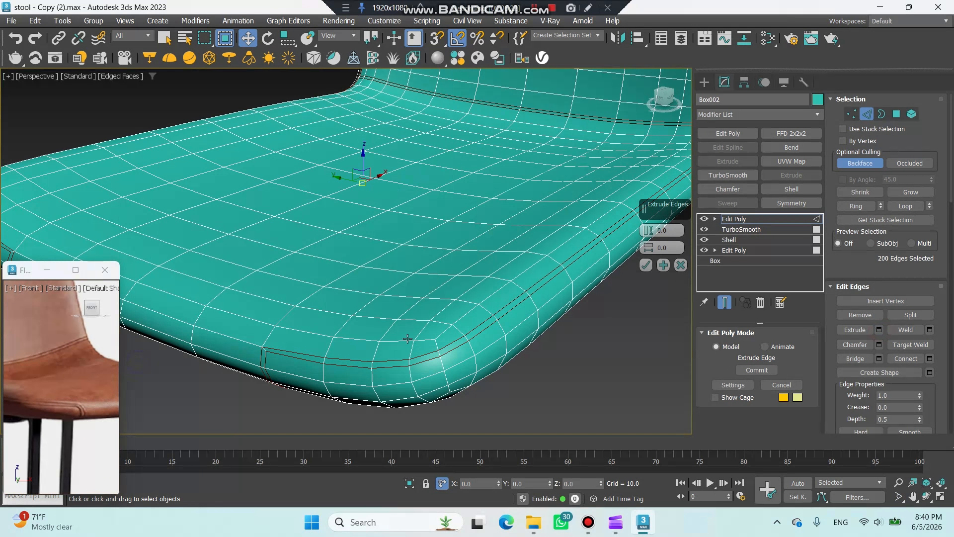
type("-.2")
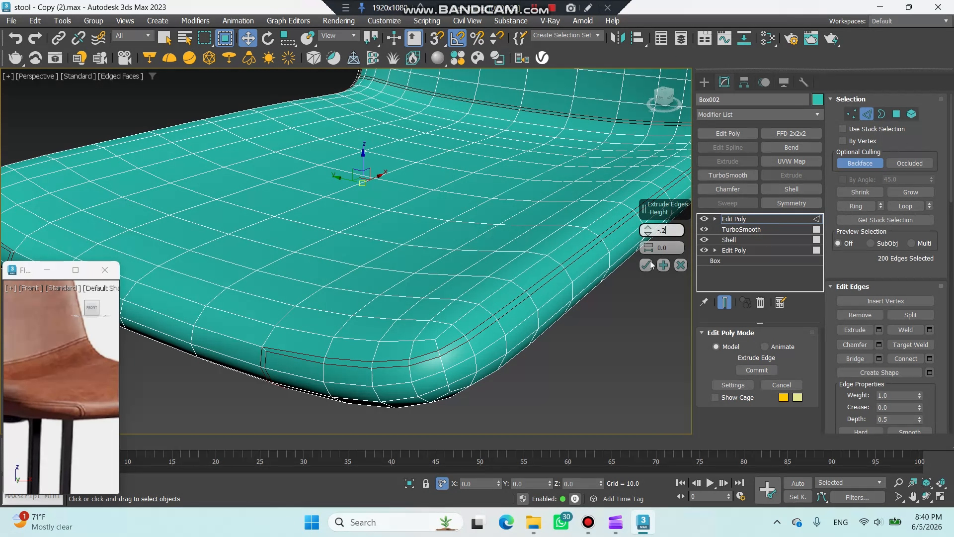
left_click(647, 263)
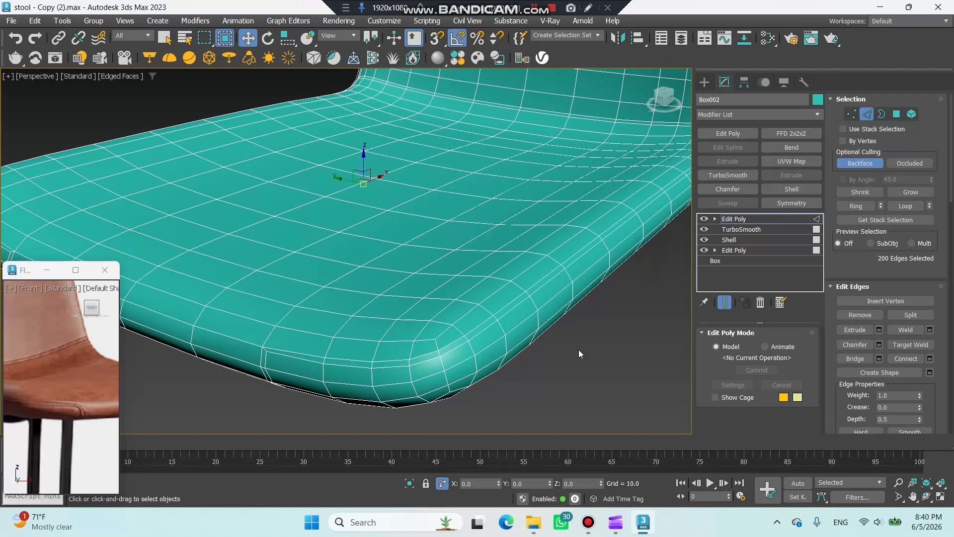
key("F3")
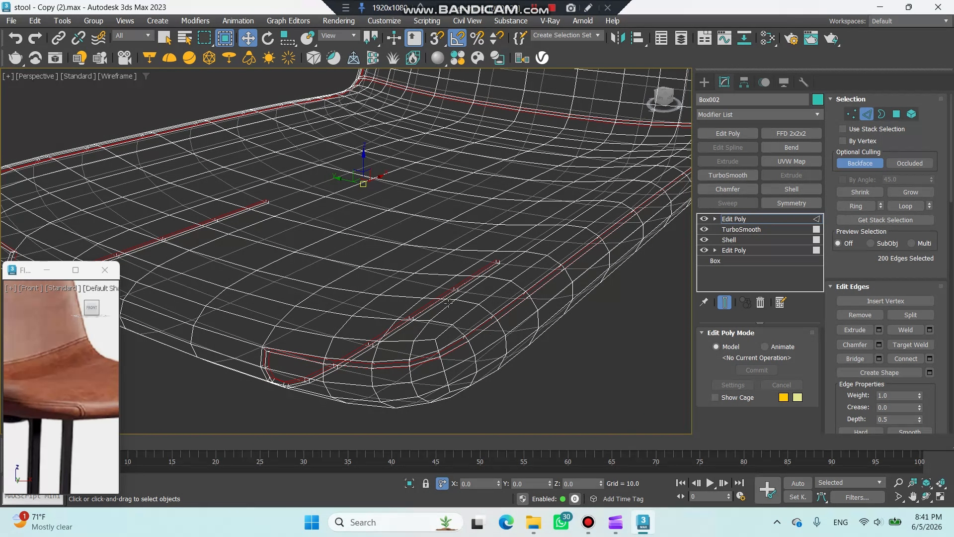
key("F3")
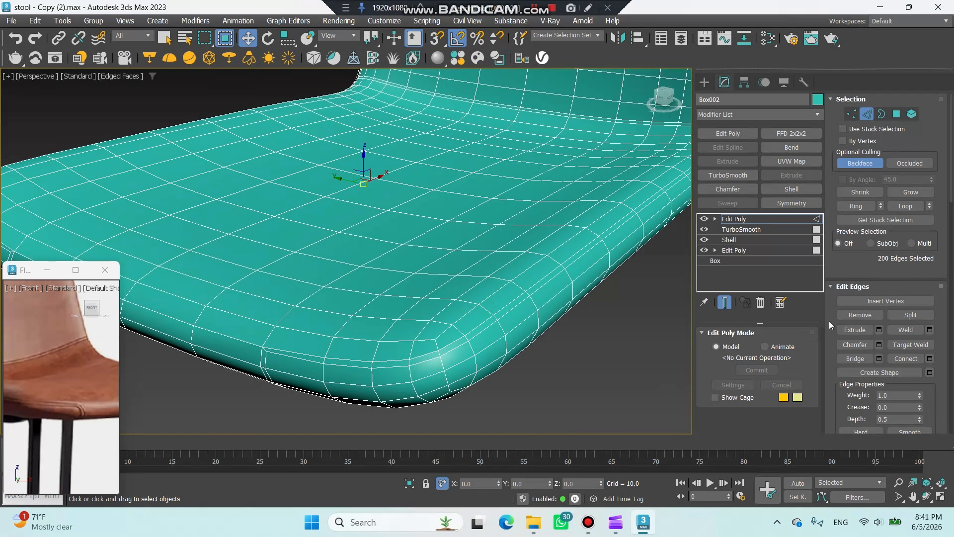
Smooth the grooved seat with a TurboSmooth modifier at 2 iterations and hide the edge display to inspect the seams.
left_click(762, 218)
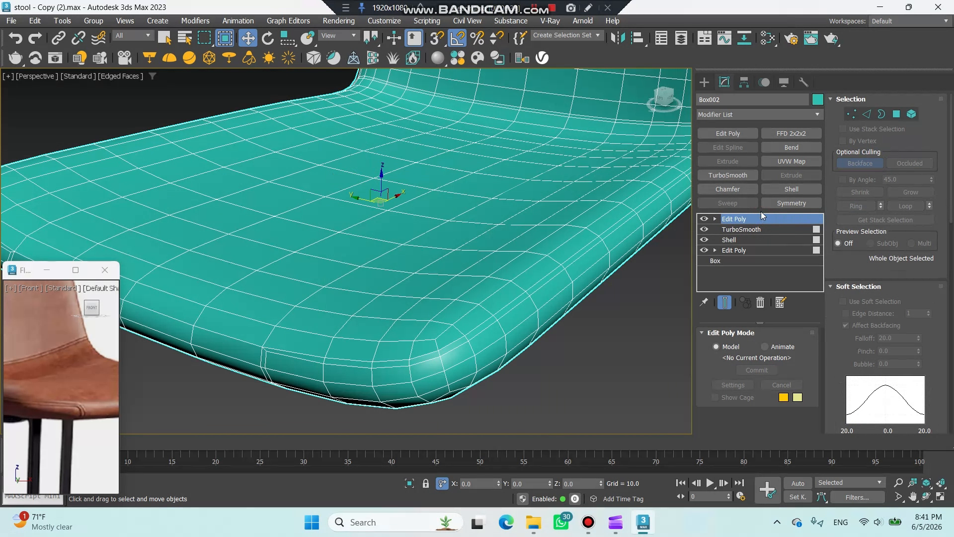
left_click(740, 175)
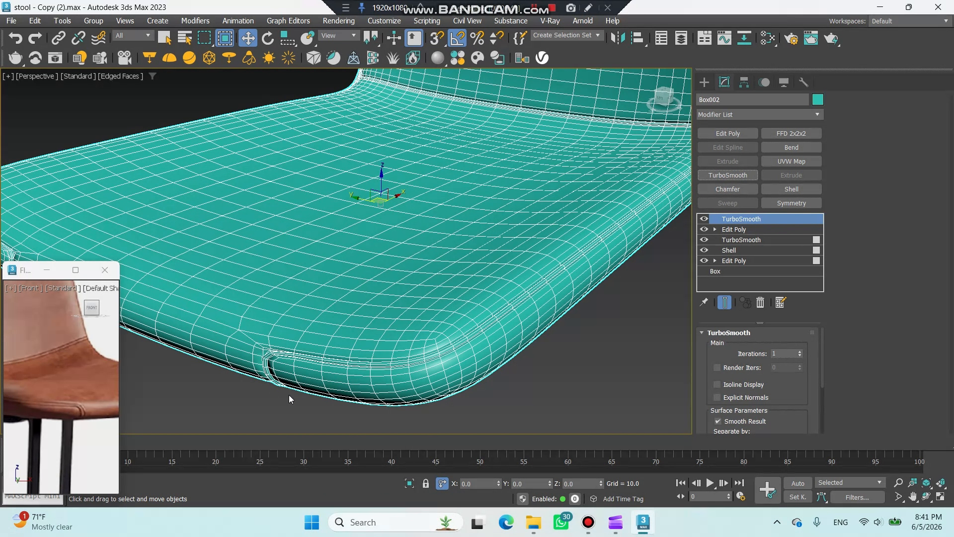
key("F4")
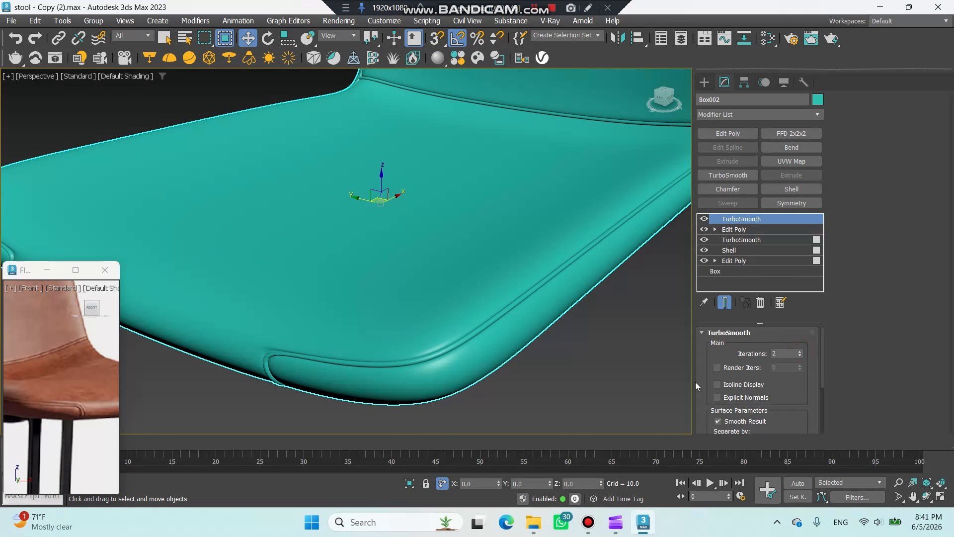
scroll(584, 371, "down", 3)
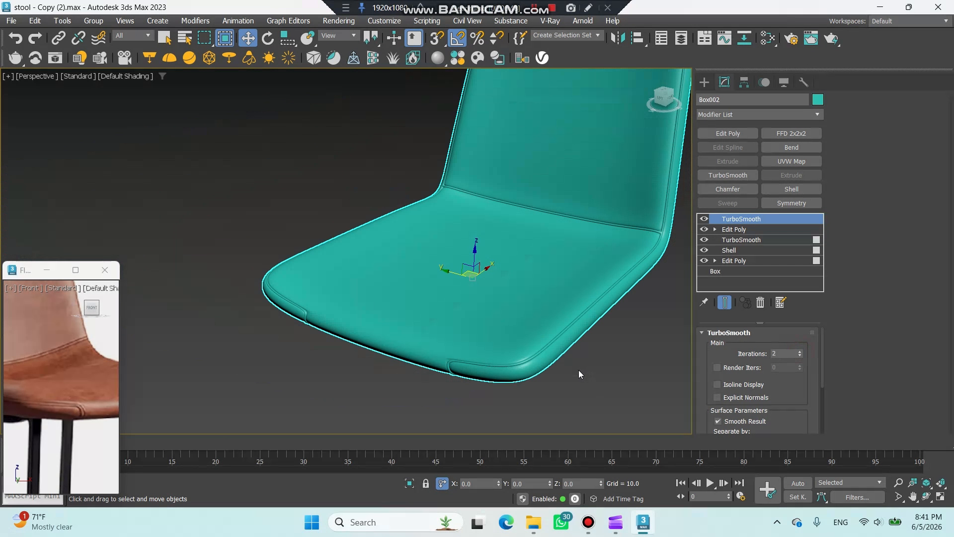
middle_click_drag(573, 373, 649, 370, "alt")
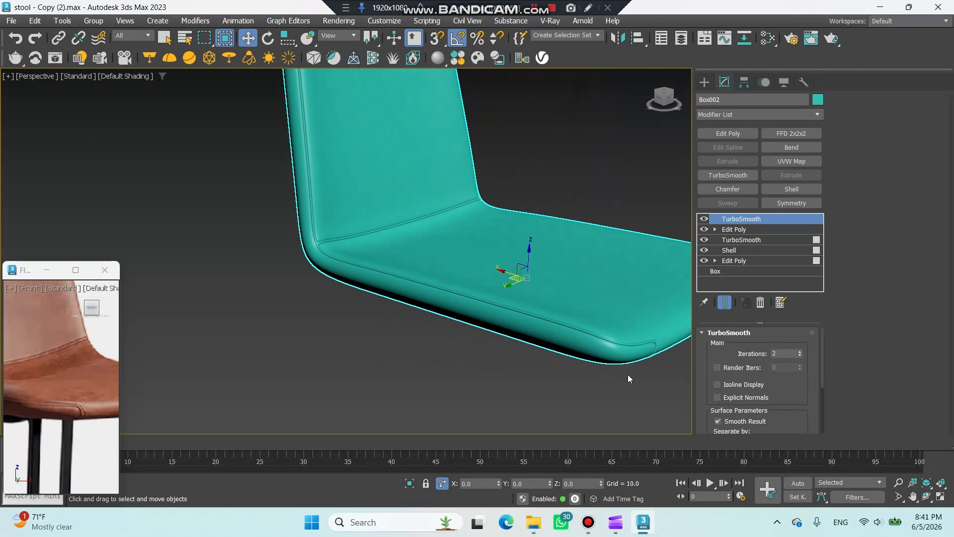
Set the object colour to blue and draw a thin box over the seat in top view, about 36.6 wide and 2.4 high.
key("c")
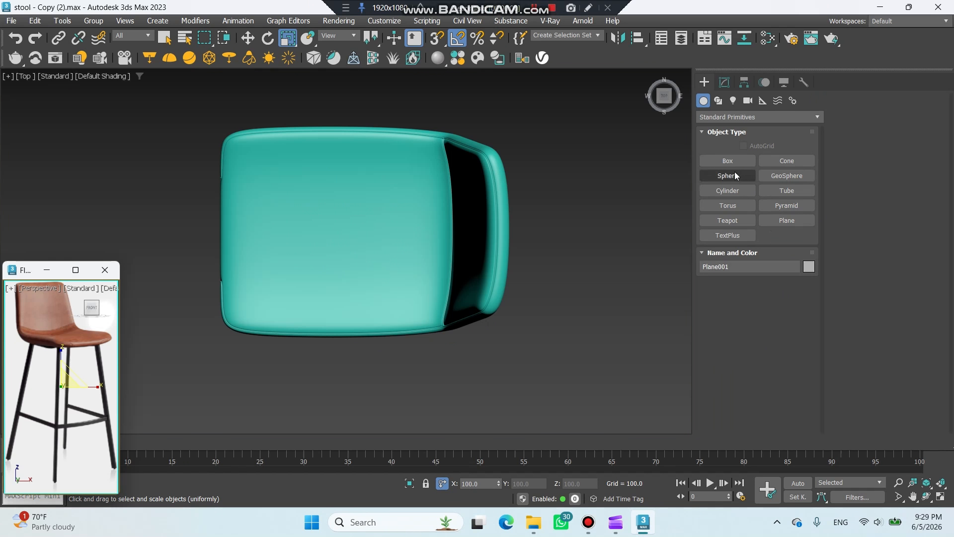
left_click(730, 162)
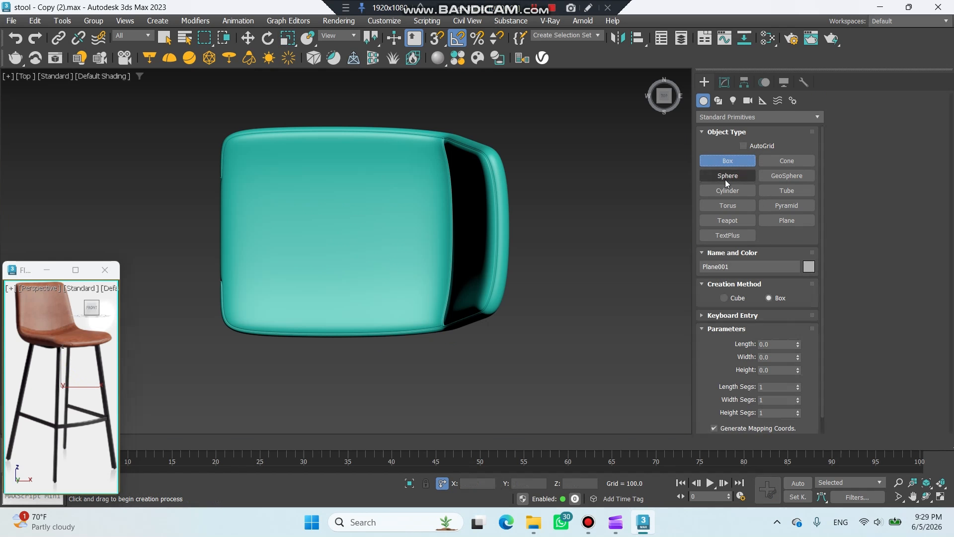
left_click(809, 268)
left_click(746, 344)
left_click(778, 414)
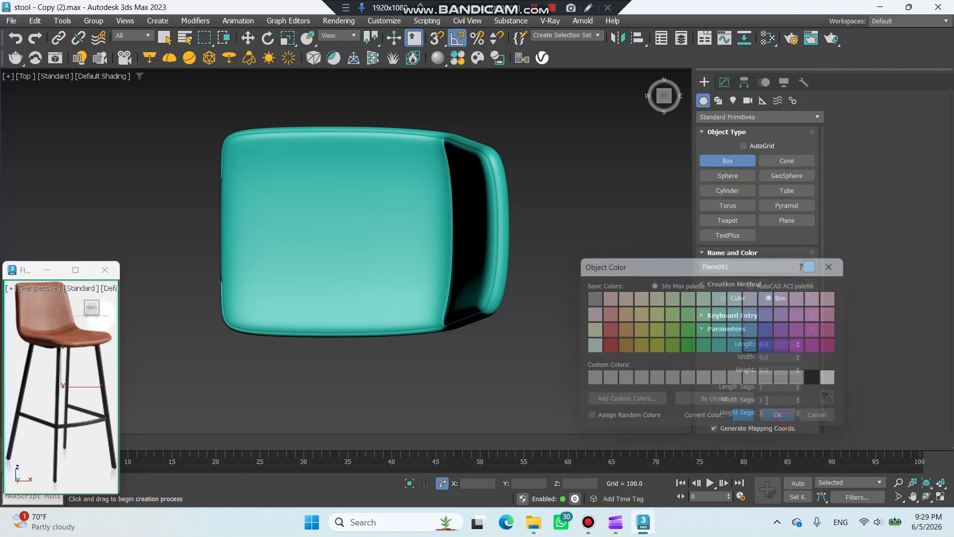
left_click_drag(443, 125, 220, 338)
left_click(237, 323)
Set the blue box's length to 35, width to 35 and height to -60.
left_click_drag(782, 343, 718, 328)
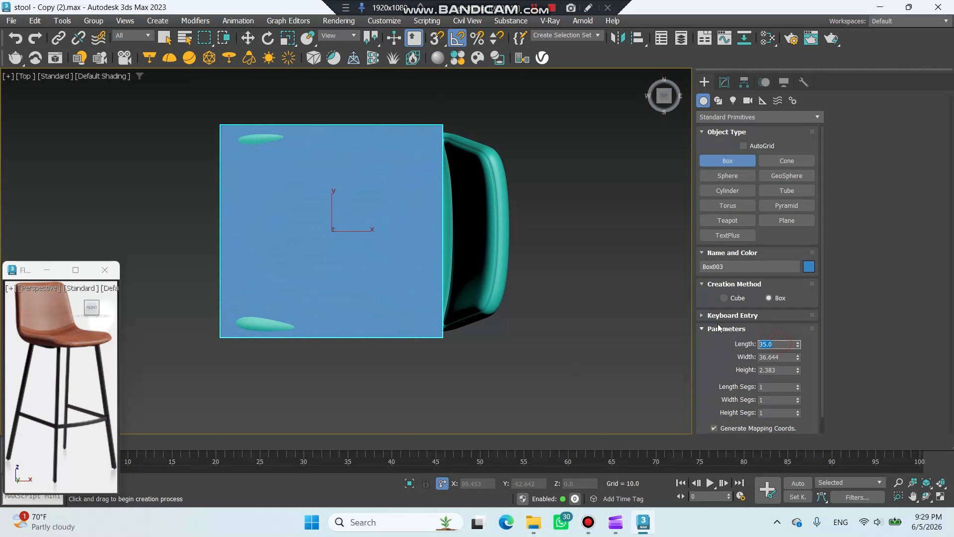
type("35")
key("Tab")
type("35")
key("Tab")
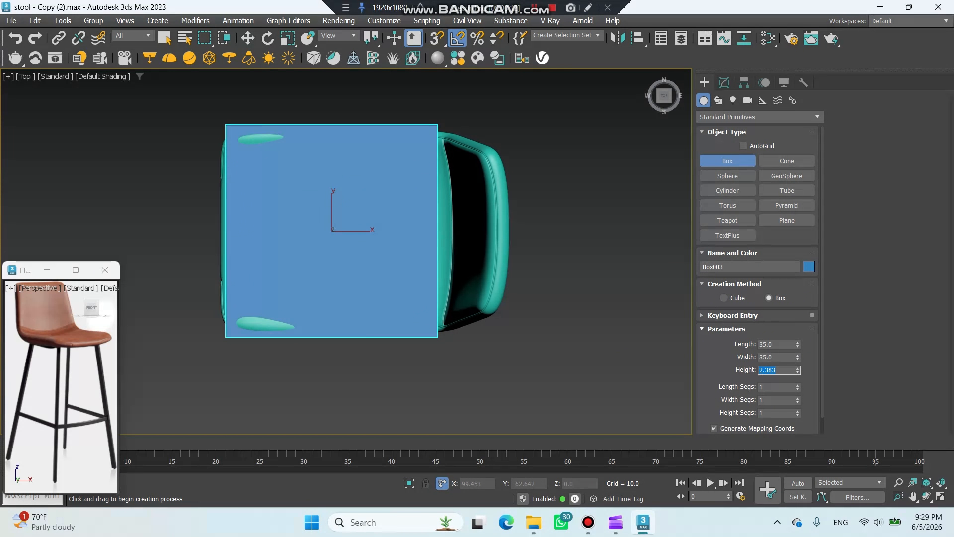
type("-60")
key("Return")
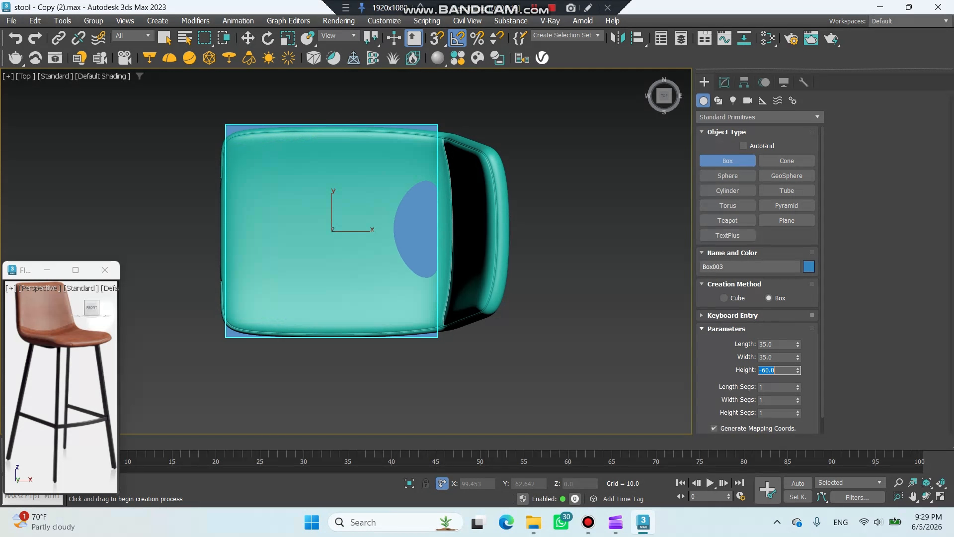
Apply Edit Poly to the blue box and uniformly scale down its top polygon so the sides taper upward.
key("r")
middle_click_drag(529, 336, 487, 323, "alt")
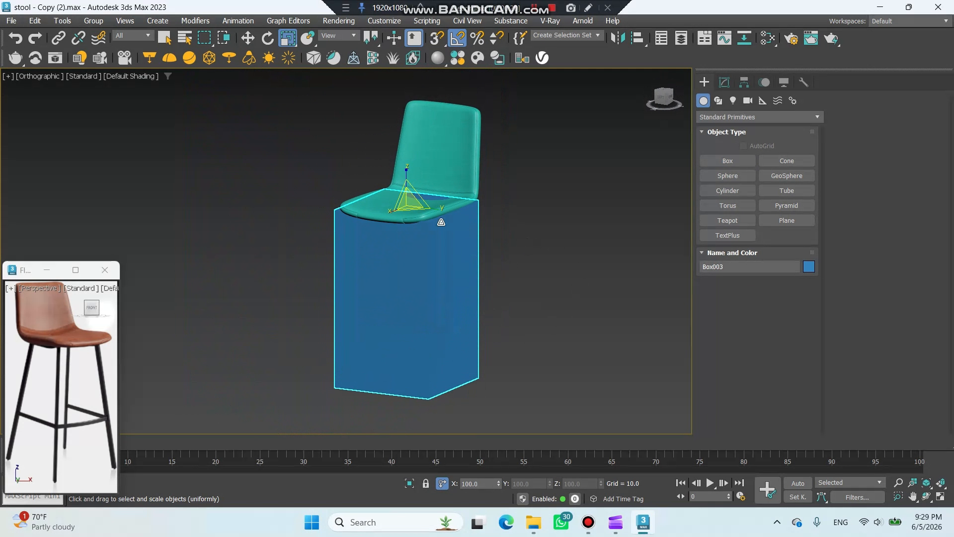
key("F4")
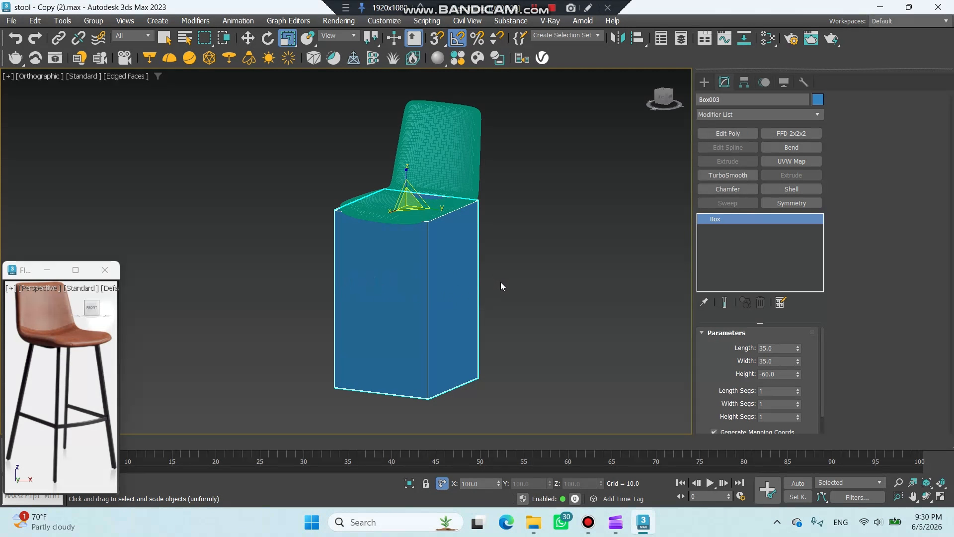
left_click(727, 134)
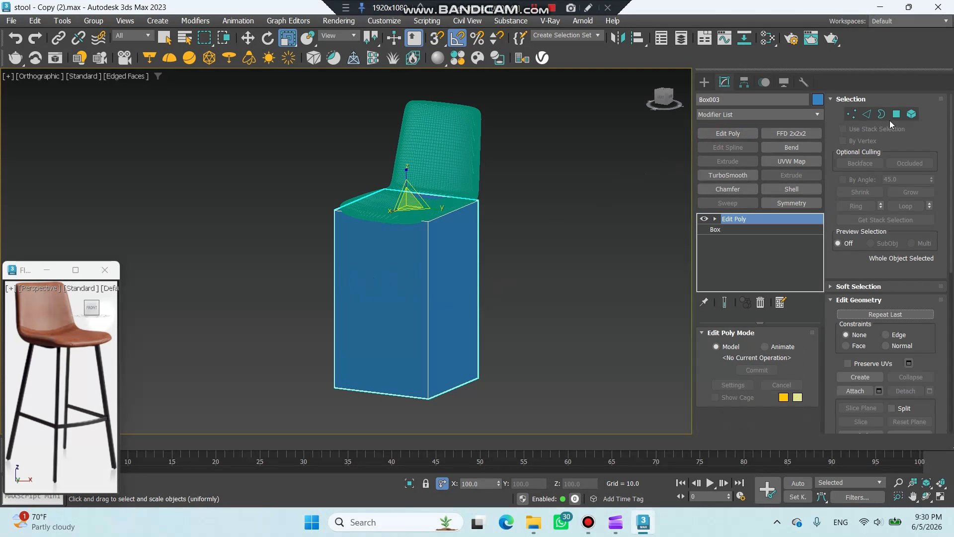
left_click(420, 204)
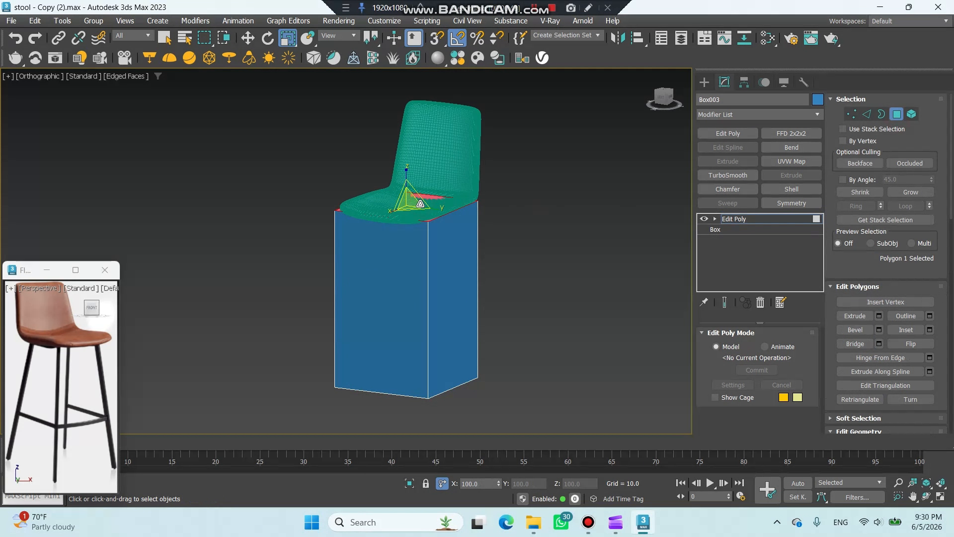
key("t")
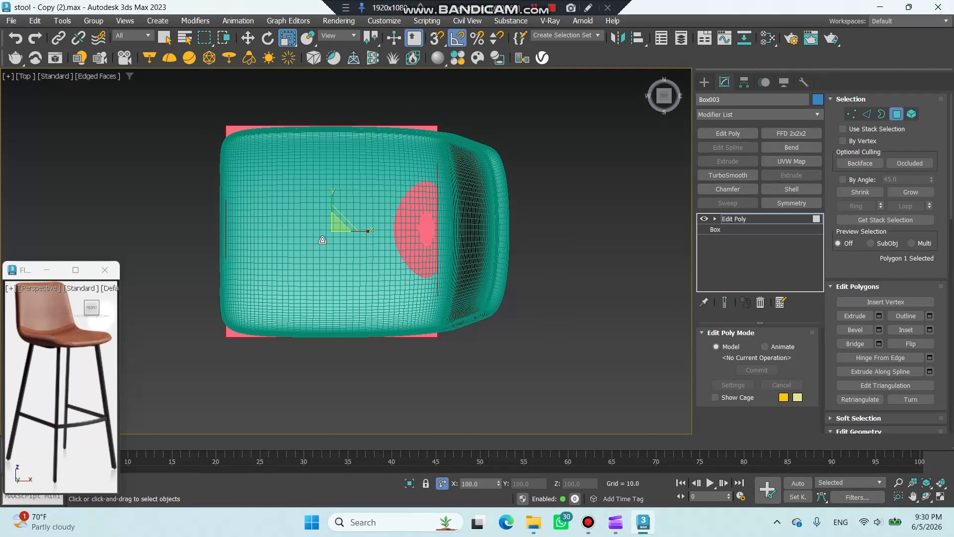
key("F3")
left_click_drag(345, 222, 341, 251)
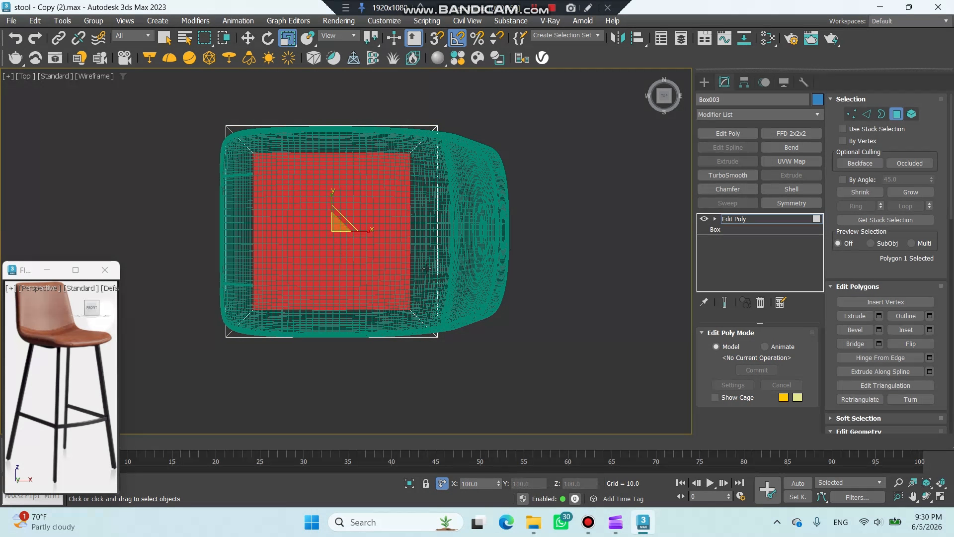
Hide the seat object and return the viewport to shaded display with edged faces.
left_click(704, 82)
left_click(493, 198)
right_click(492, 194)
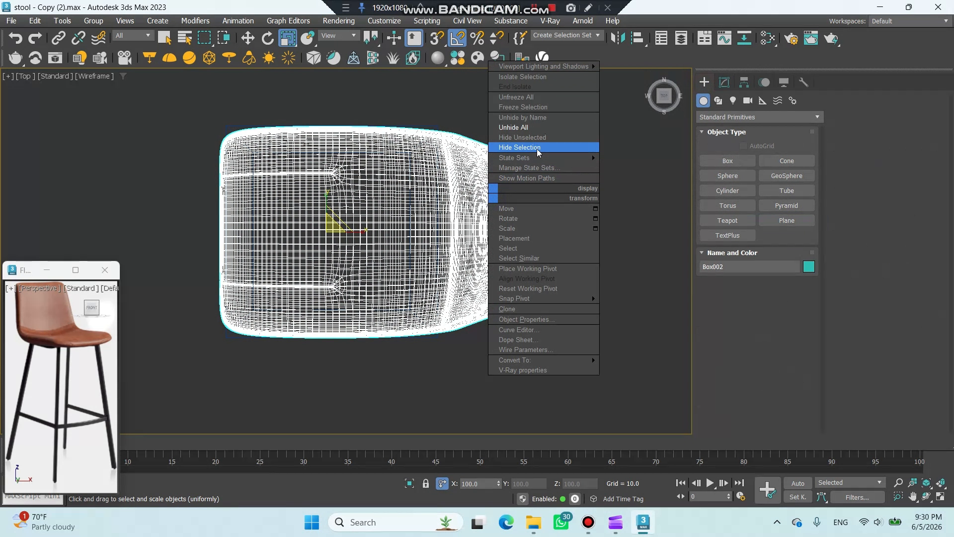
left_click(520, 147)
key("F3")
Select the blue box's four slanted vertical edges plus two opposite top edges, forming two inverted-U leg outlines.
left_click(403, 193)
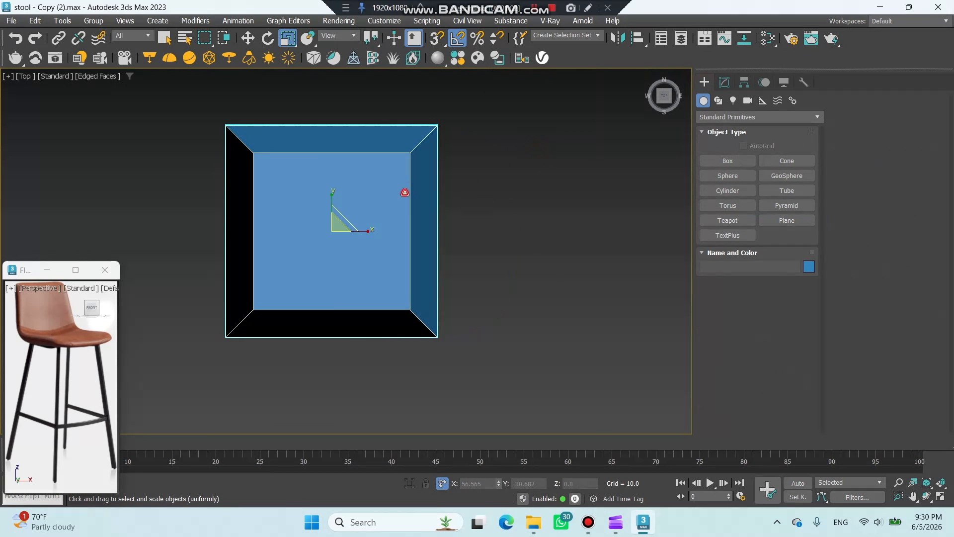
key("c")
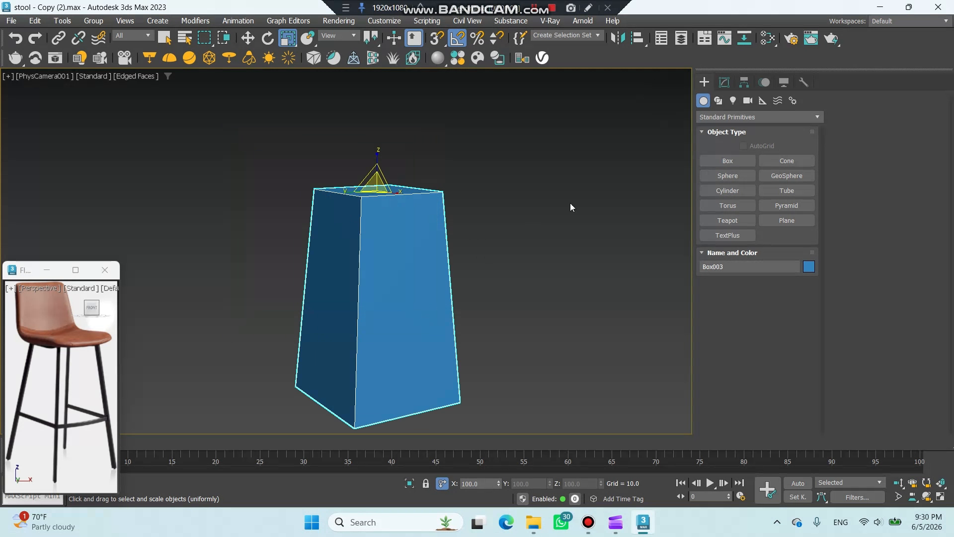
left_click(725, 83)
left_click(867, 114)
left_click(444, 222)
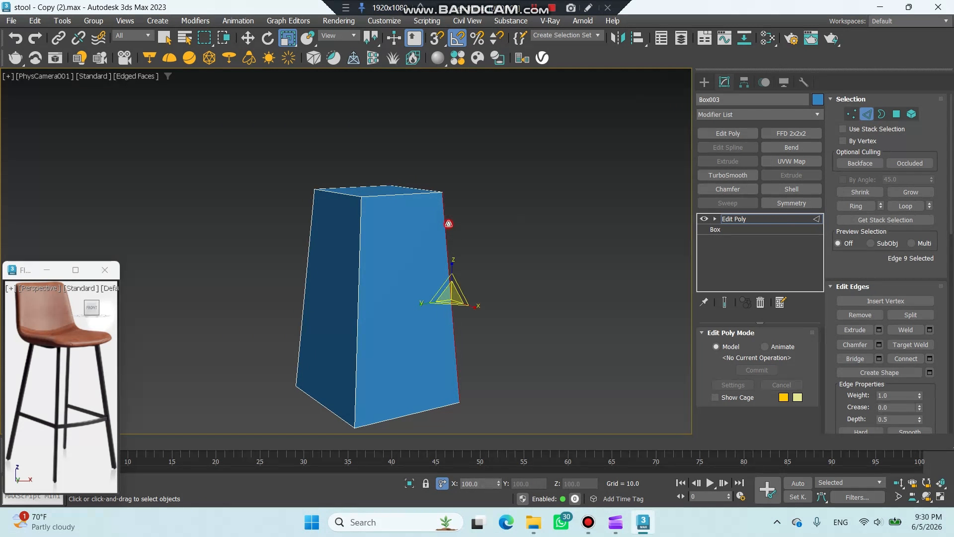
left_click(360, 228, "ctrl")
left_click(336, 196, "ctrl")
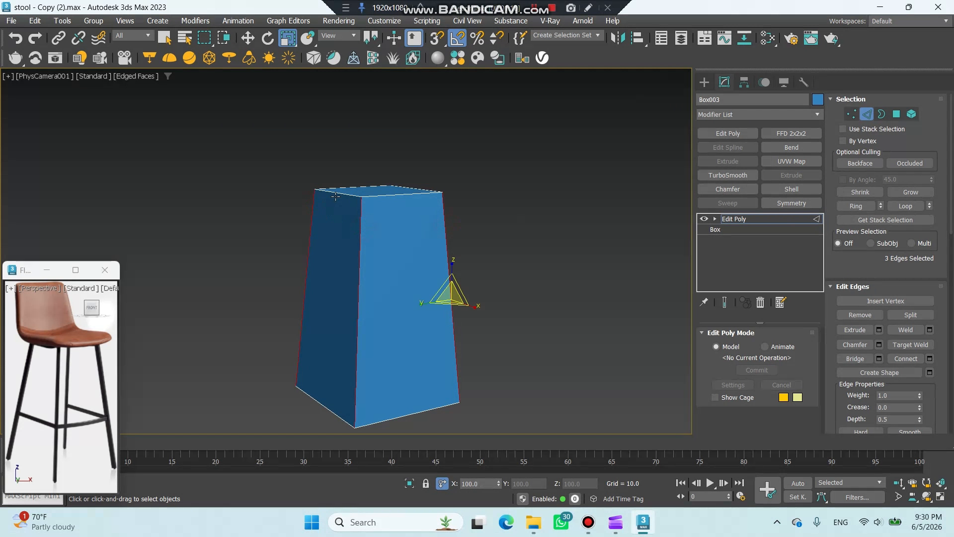
left_click(413, 187, "ctrl")
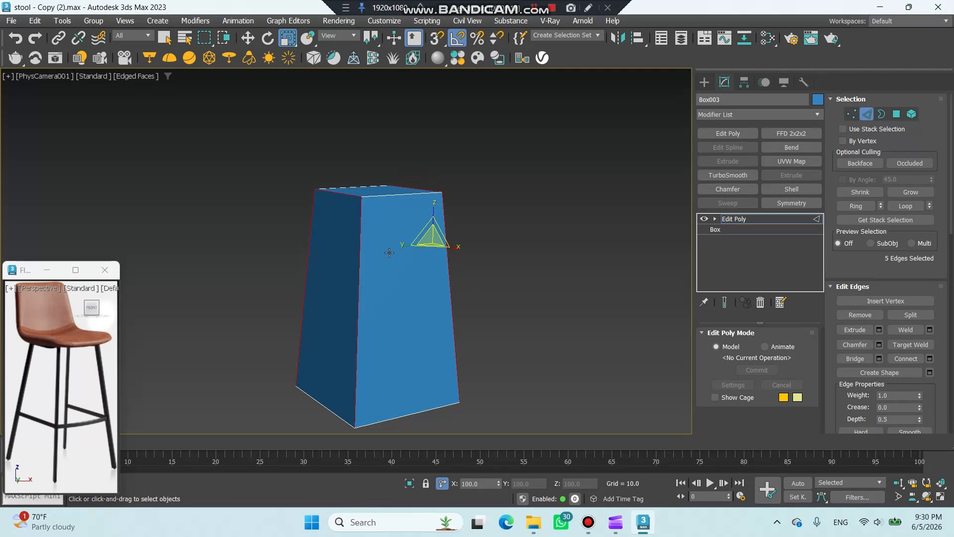
key("F3")
left_click(390, 253, "ctrl")
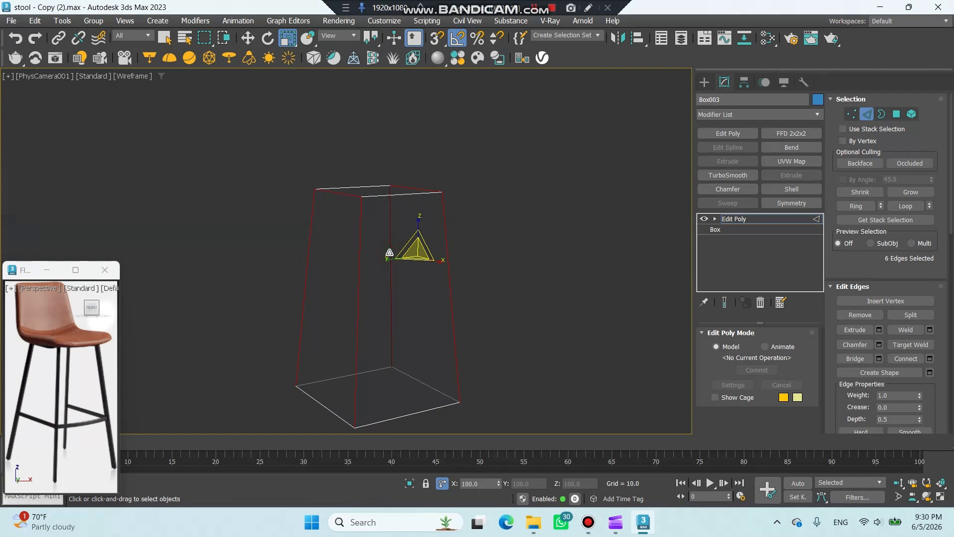
key("F3")
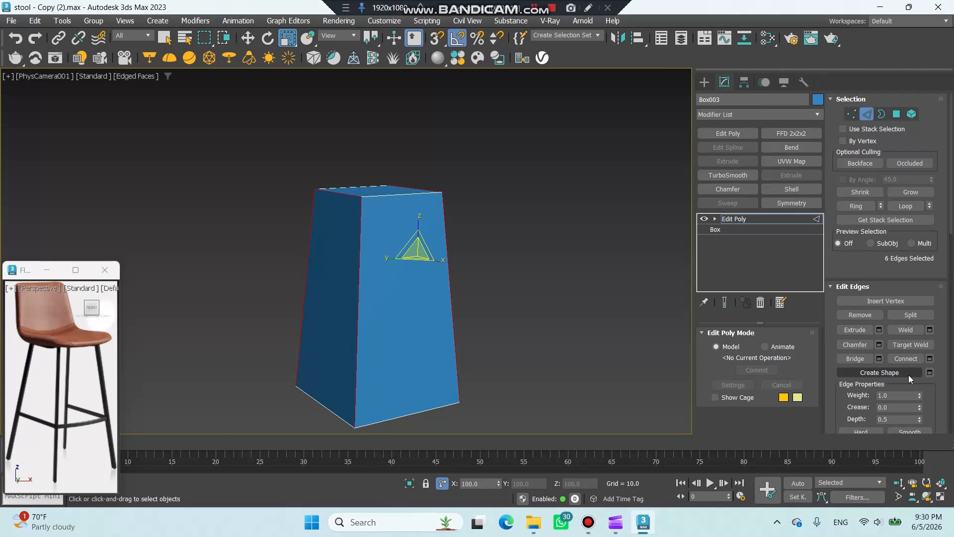
Create a linear shape named Shape001 from the selected edges and delete the blue box.
left_click(930, 372)
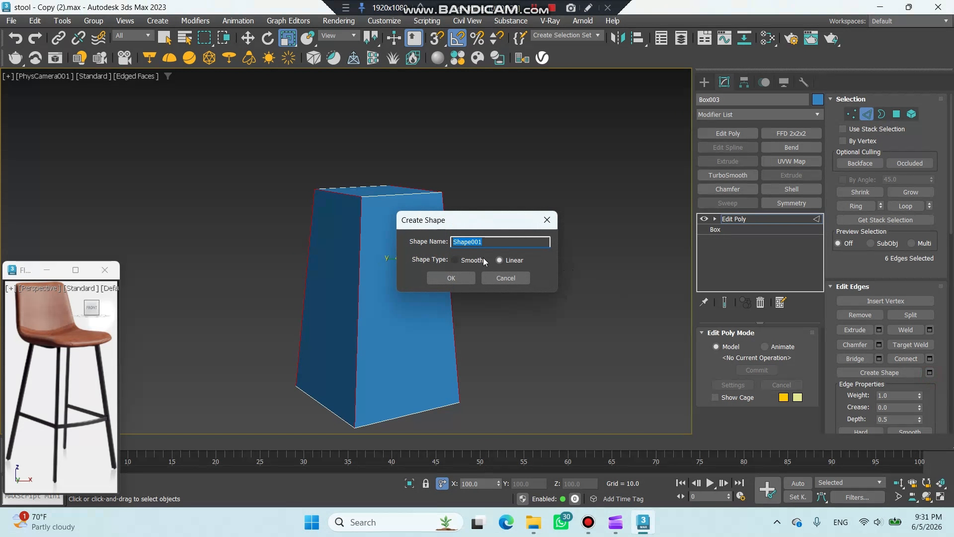
left_click(459, 279)
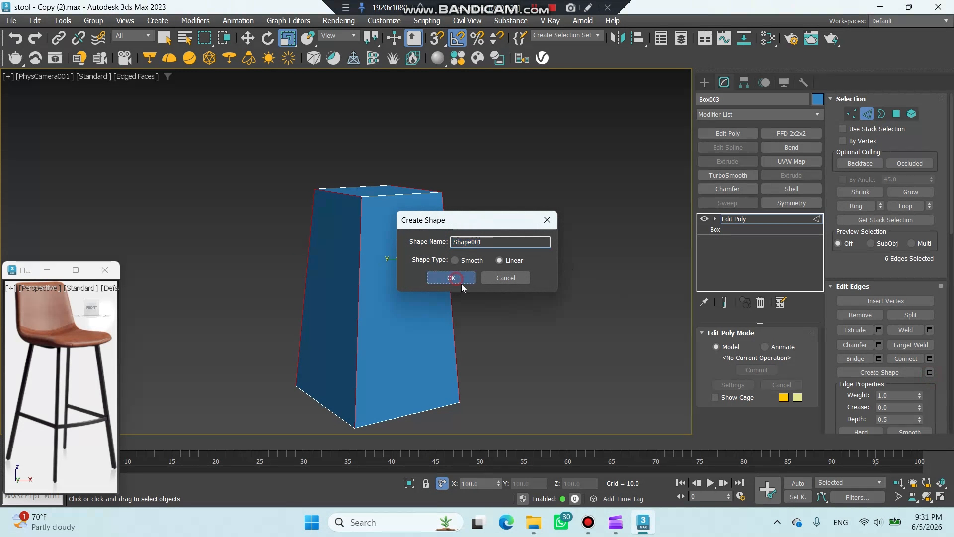
left_click(705, 82)
key("Delete")
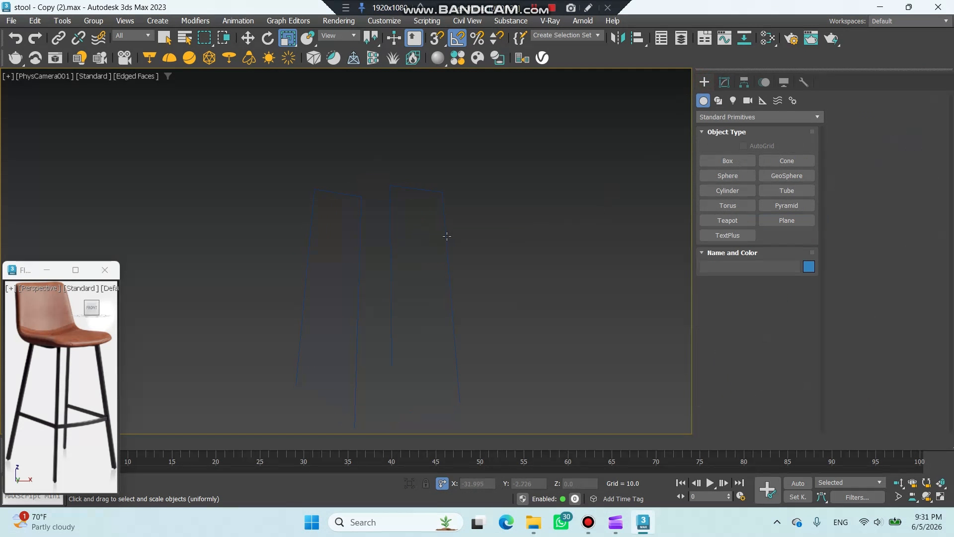
Select the leg outline shape and make its splines renderable in both the renderer and the viewport.
left_click(444, 236)
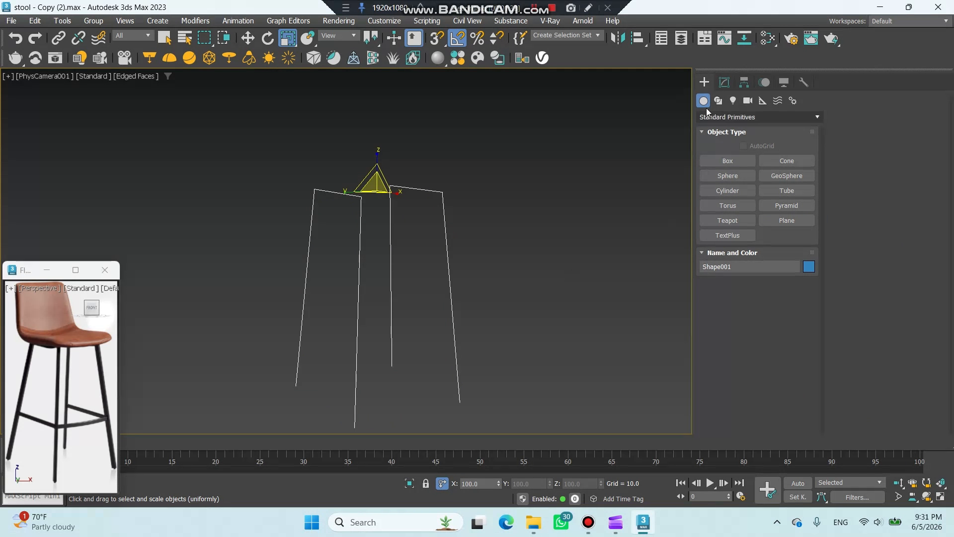
left_click(725, 82)
left_click(726, 346)
left_click(724, 355)
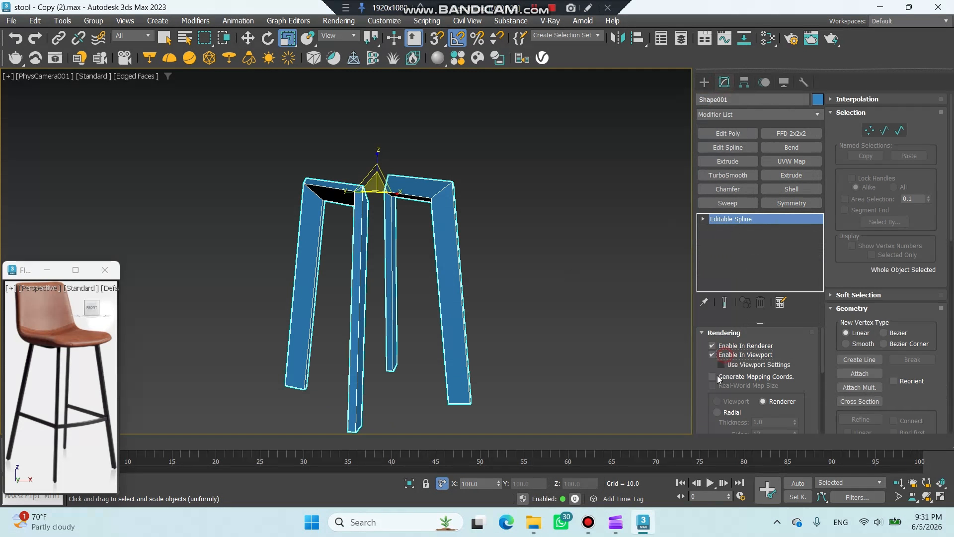
Give the leg splines a rectangular cross-section with length 2 and width 1.
scroll(746, 378, "down", 3)
left_click(717, 341)
left_click(774, 352)
left_click_drag(775, 353, 735, 326)
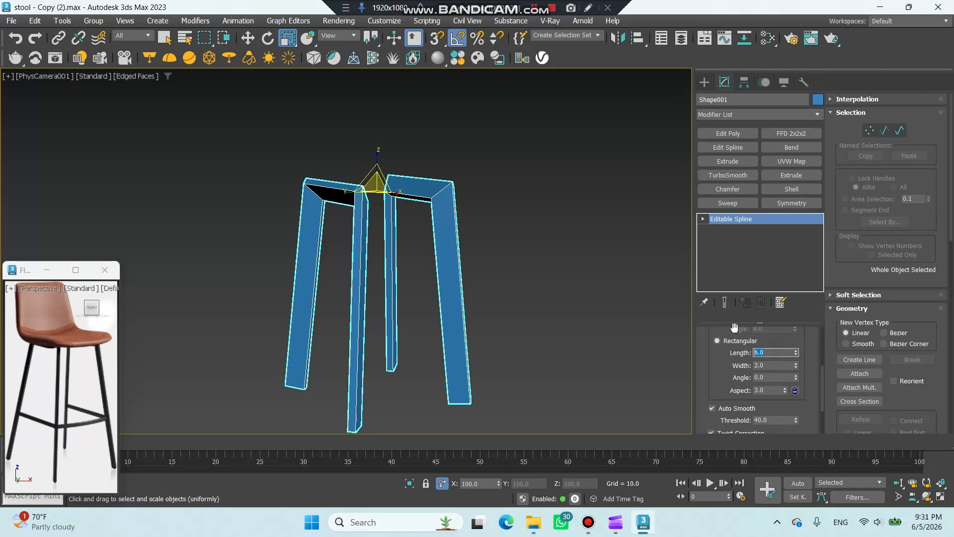
type("2")
key("Tab")
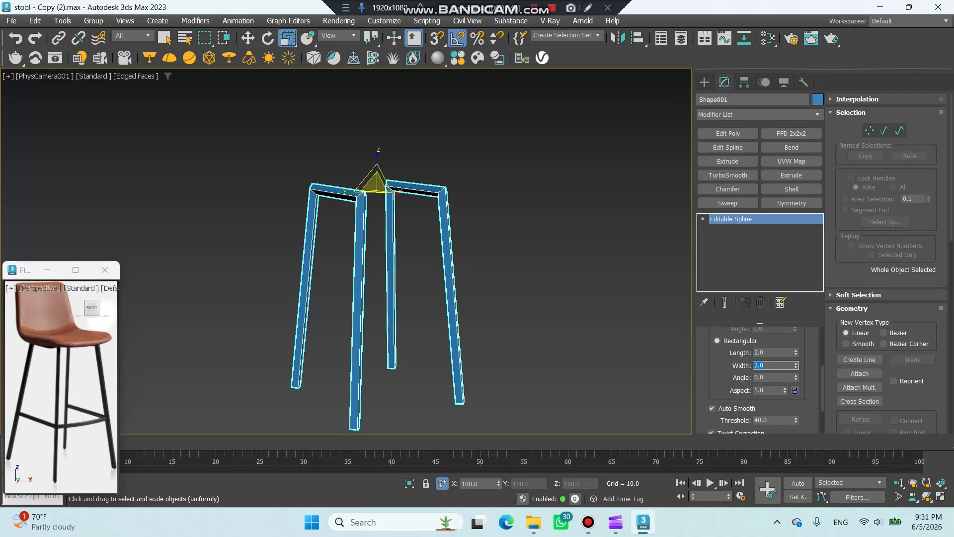
type("1")
key("Tab")
scroll(732, 373, "up", 5)
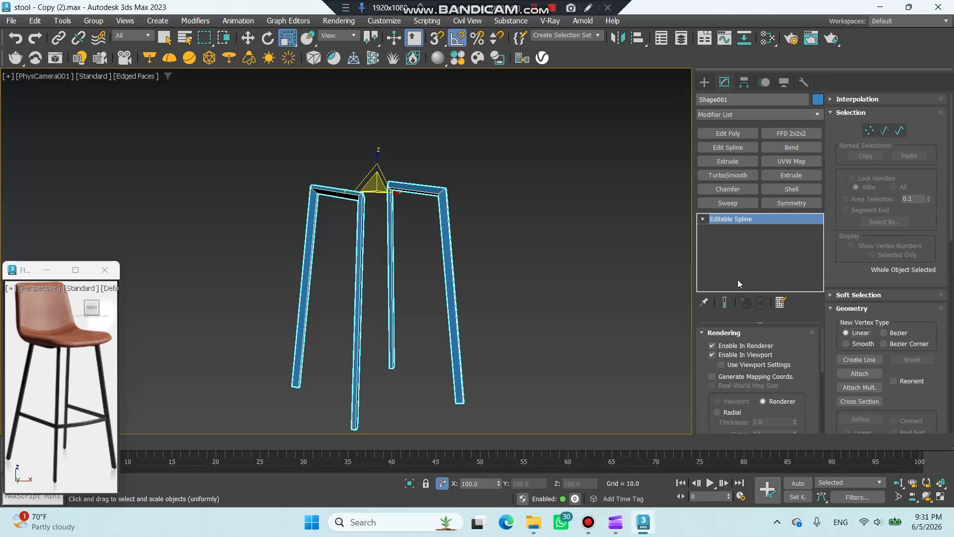
Fillet the four upper corner vertices of the leg splines by 2.
left_click(703, 219)
left_click(724, 229)
left_click_drag(271, 233, 508, 168)
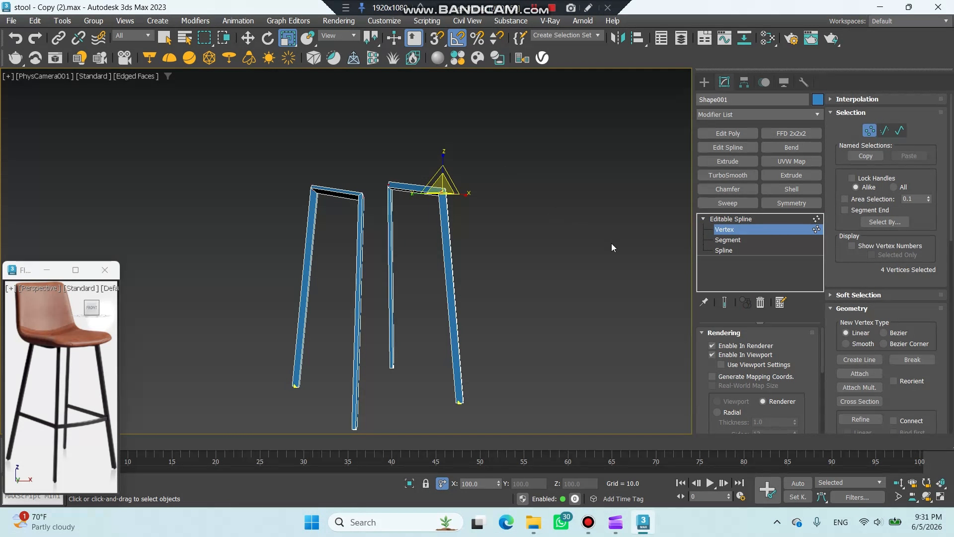
scroll(832, 348, "down", 5)
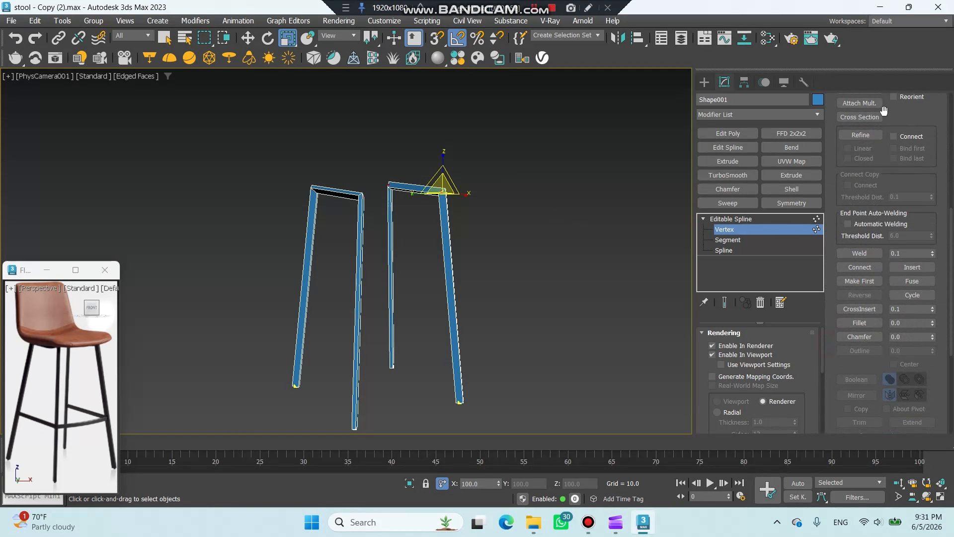
left_click(904, 323)
type("2")
key("Return")
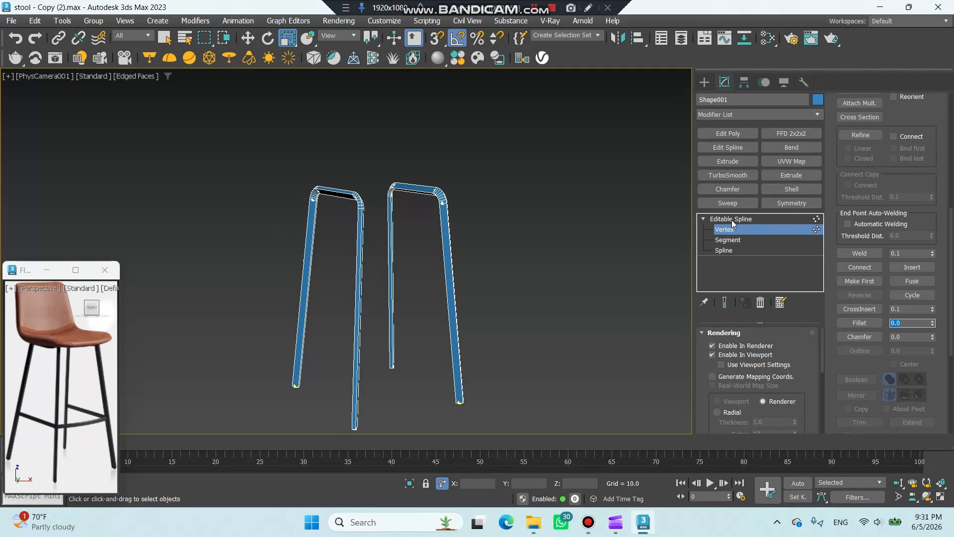
Apply Edit Poly to the legs and make the vertices at the leg bottoms planar along Z.
left_click(738, 134)
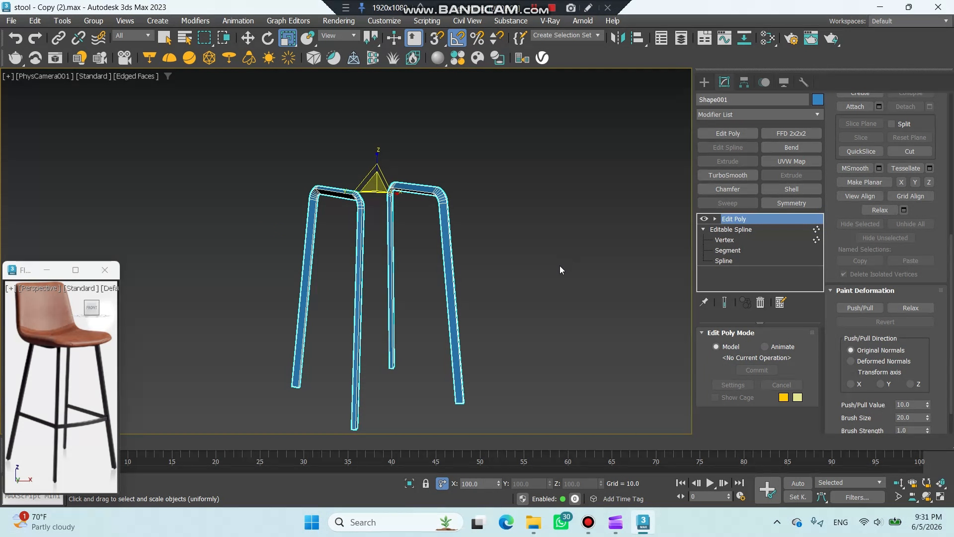
key("f")
scroll(512, 174, "down", 3)
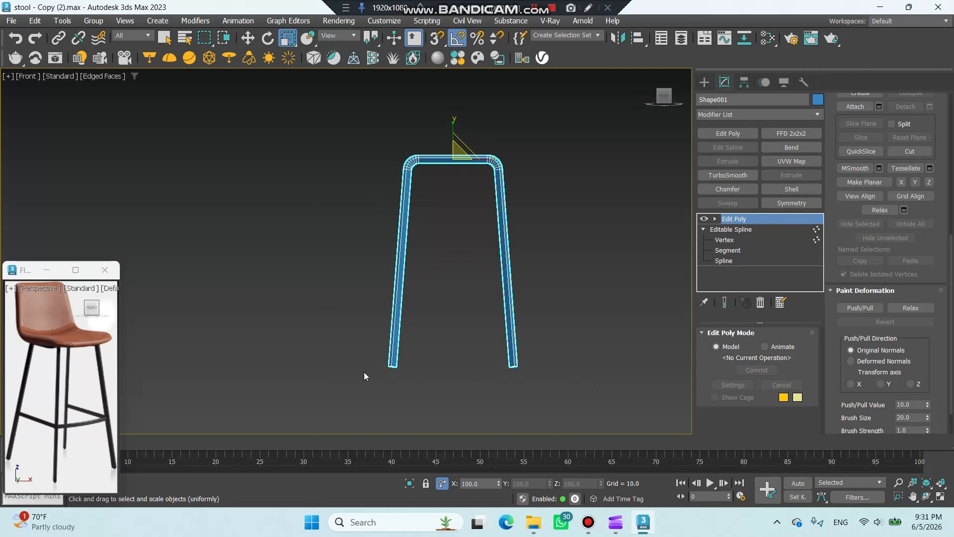
key("1")
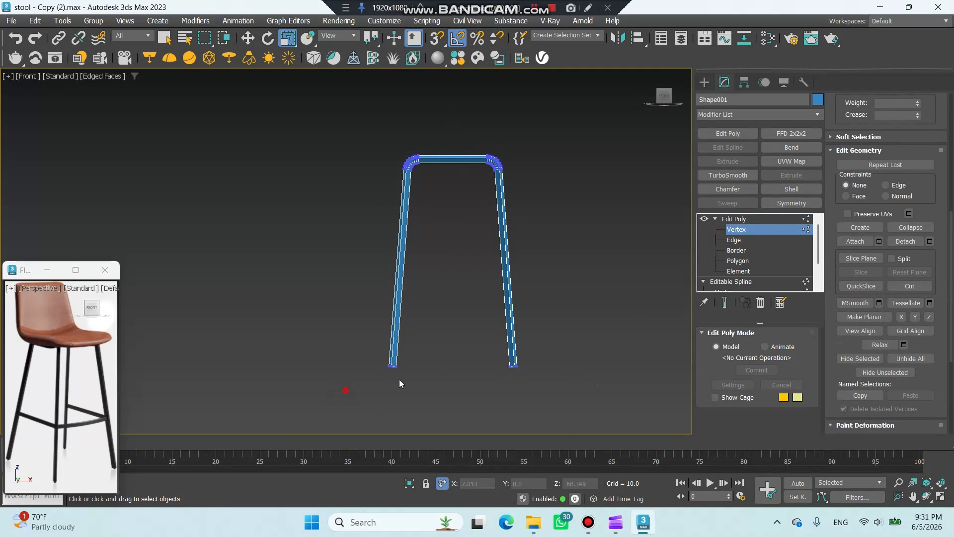
left_click_drag(399, 382, 527, 360)
scroll(490, 360, "up", 4)
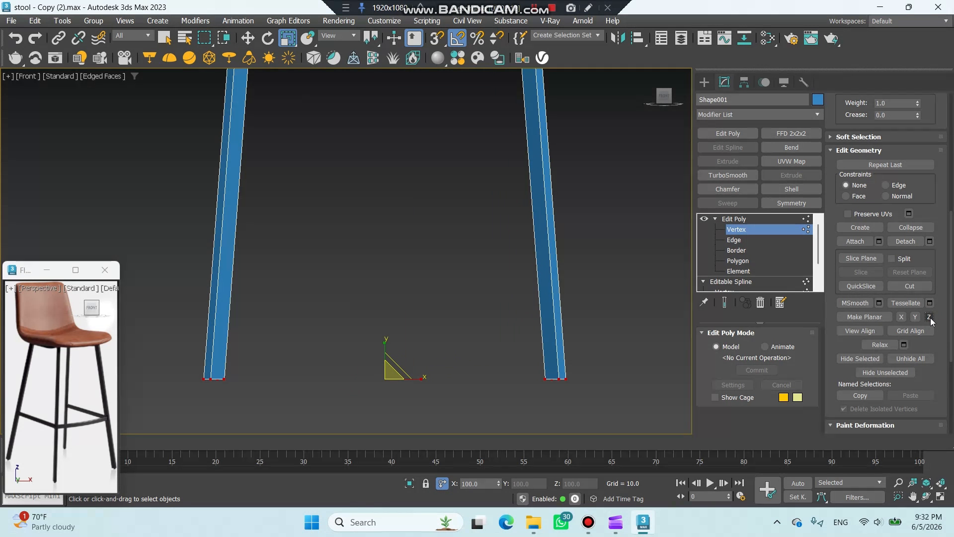
scroll(571, 276, "down", 4)
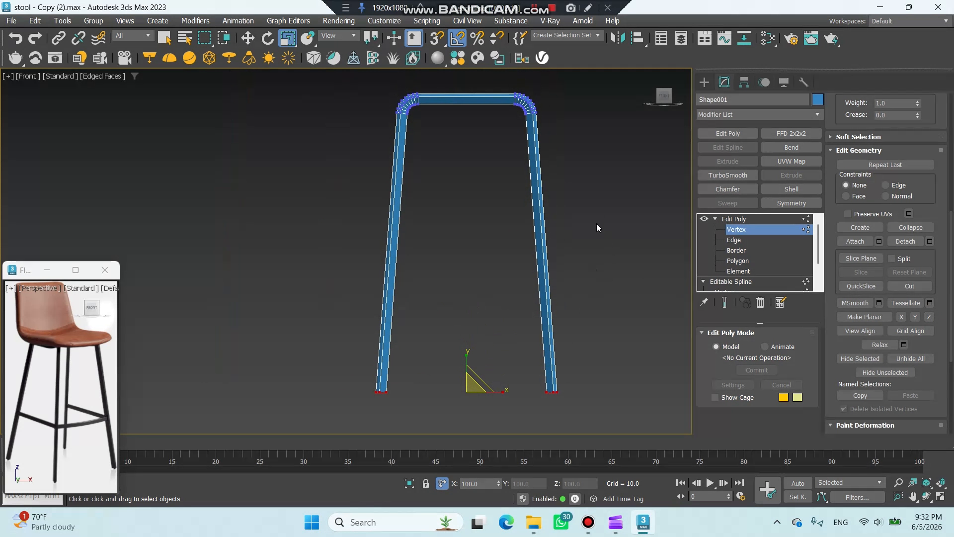
Select the long edges of all four legs and connect them with 1 segment and 0 slide.
left_click(735, 240)
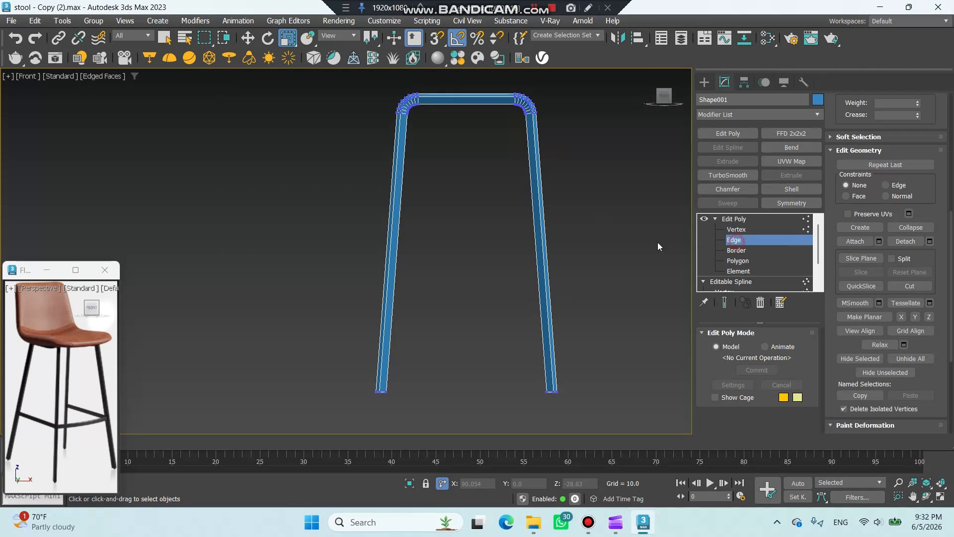
left_click_drag(512, 212, 348, 256)
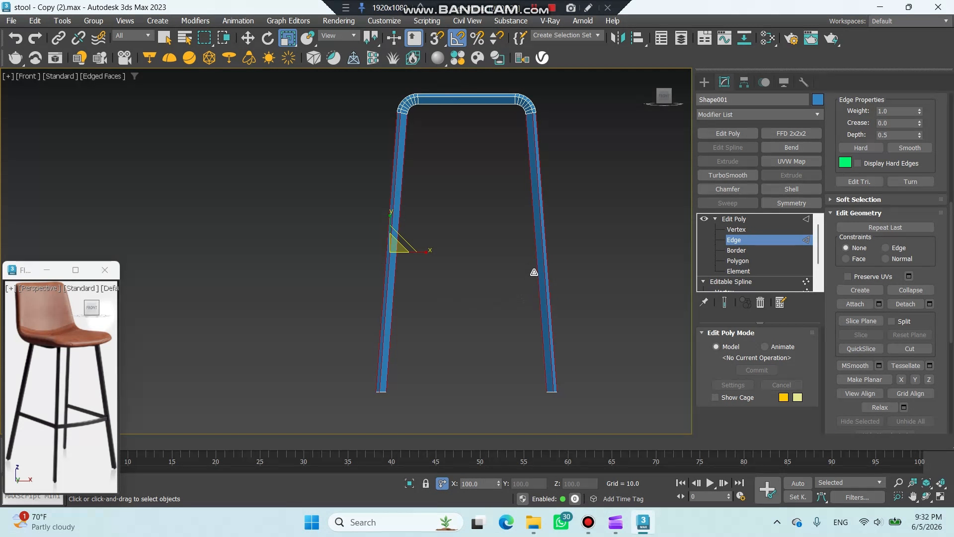
scroll(918, 206, "up", 5)
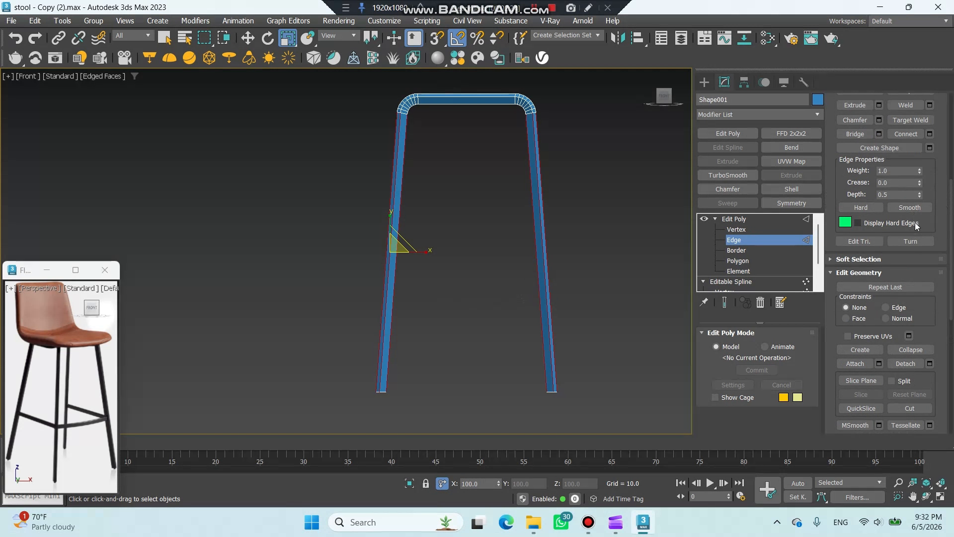
left_click(929, 238)
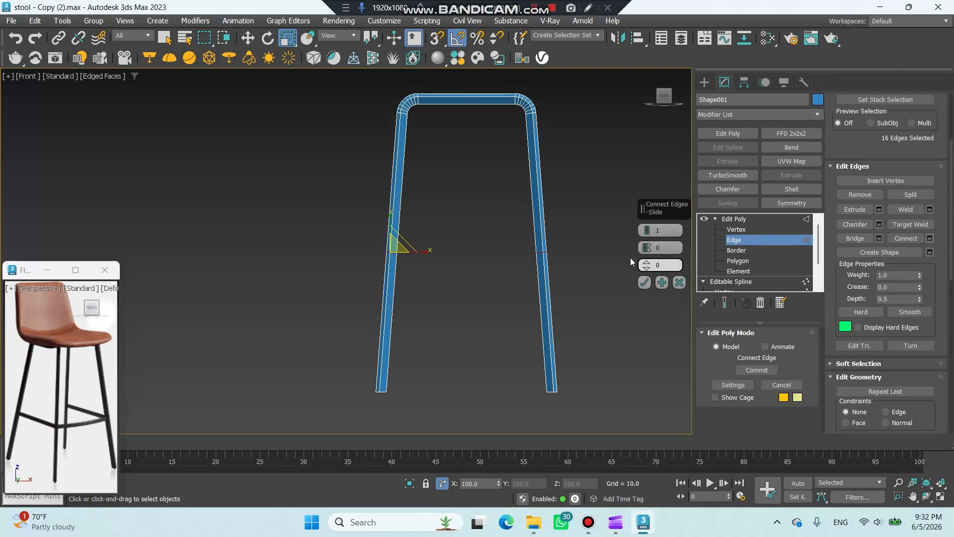
left_click(645, 282)
Chamfer the new mid-leg edge loops with an amount of 1 and 0 segments.
scroll(536, 215, "up", 3)
scroll(535, 216, "up", 2)
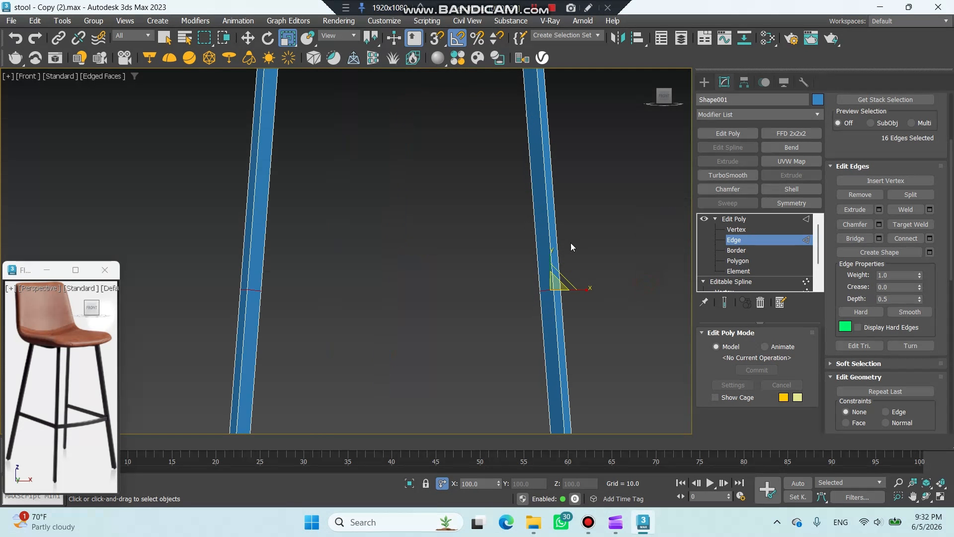
left_click(881, 224)
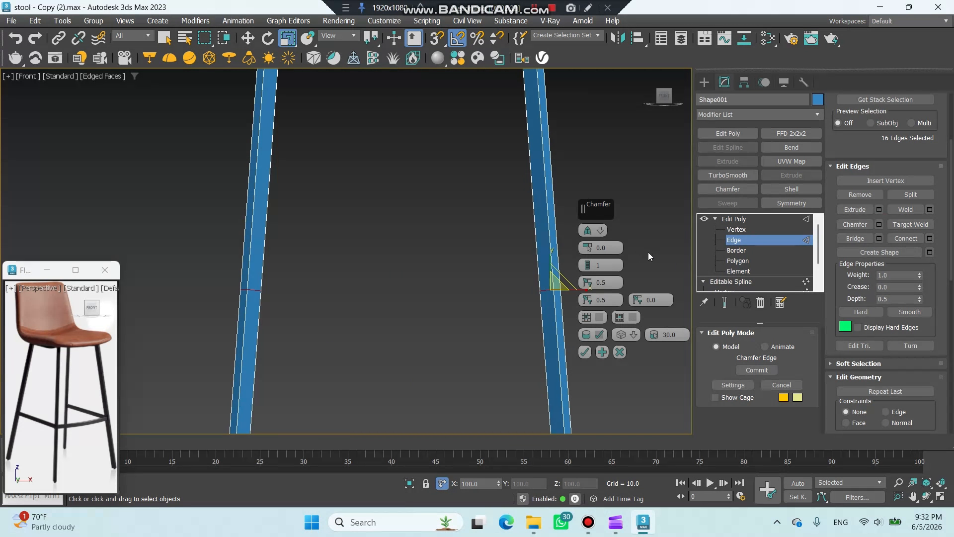
type("1")
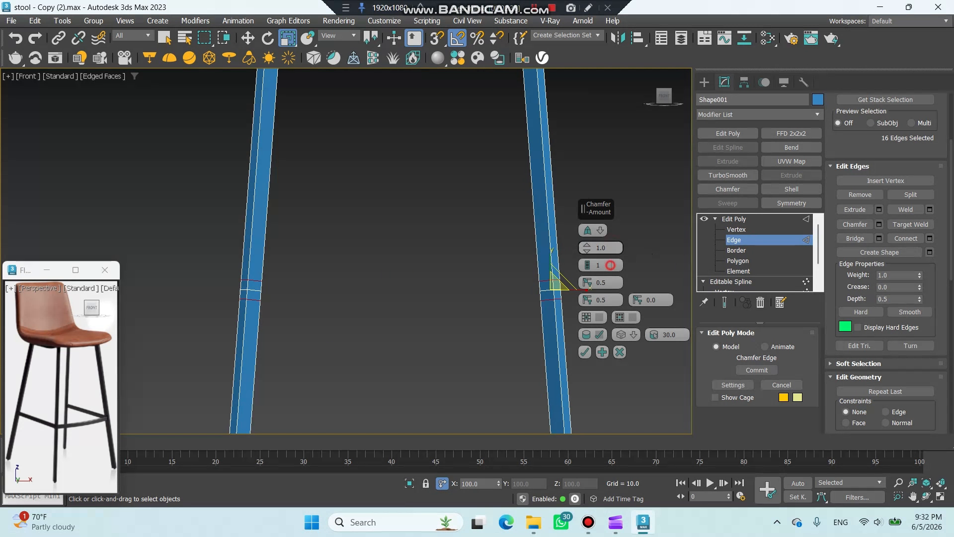
key("Tab")
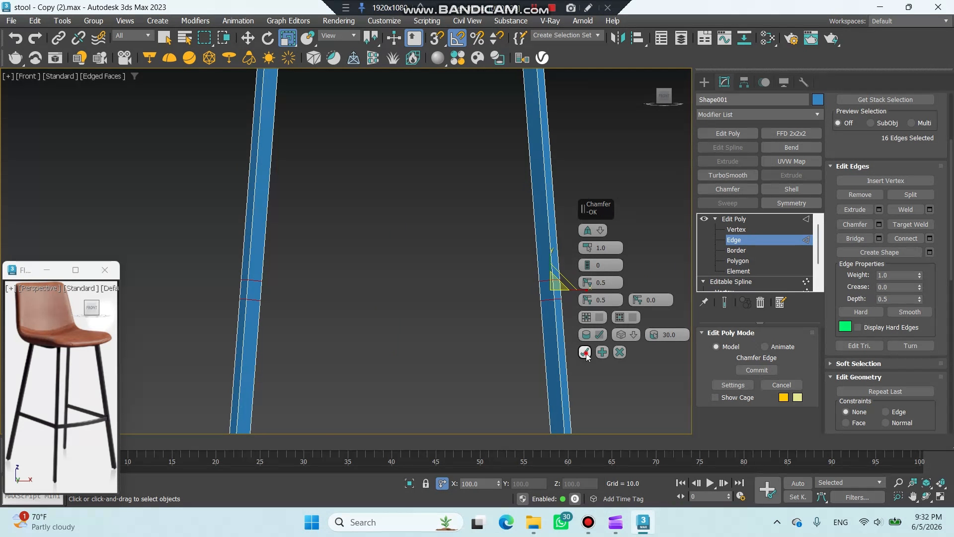
left_click(585, 352)
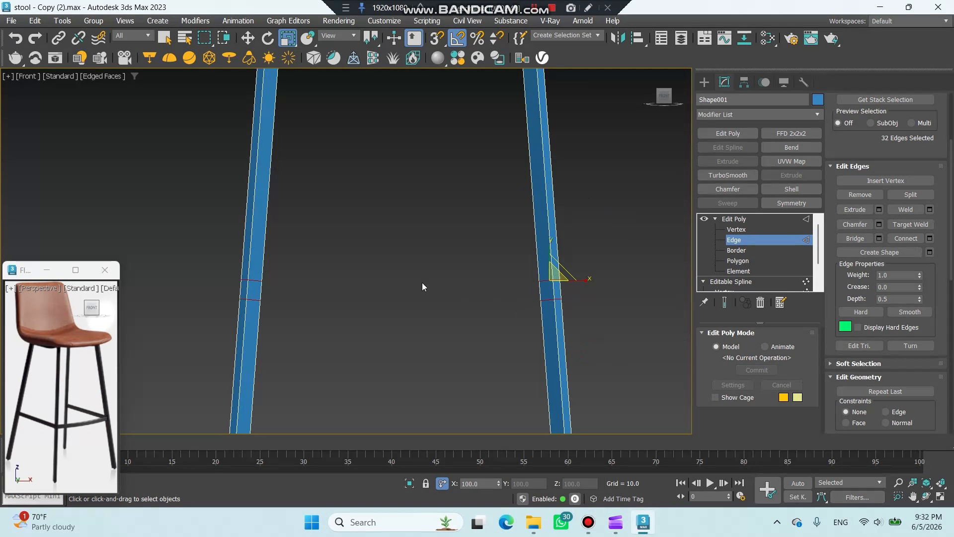
Expand the mid-leg edge selection with Ring around the leg profiles and connect it with 1 segment, 0 pinch and 0 slide.
scroll(108, 392, "up", 10)
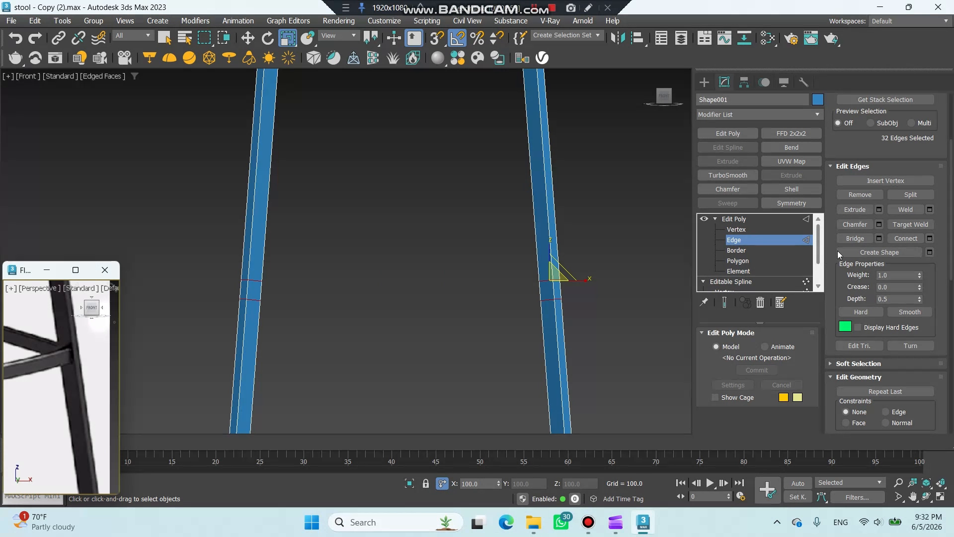
scroll(837, 251, "up", 3)
scroll(537, 229, "down", 3)
middle_click_drag(536, 229, 502, 243)
scroll(502, 244, "up", 2)
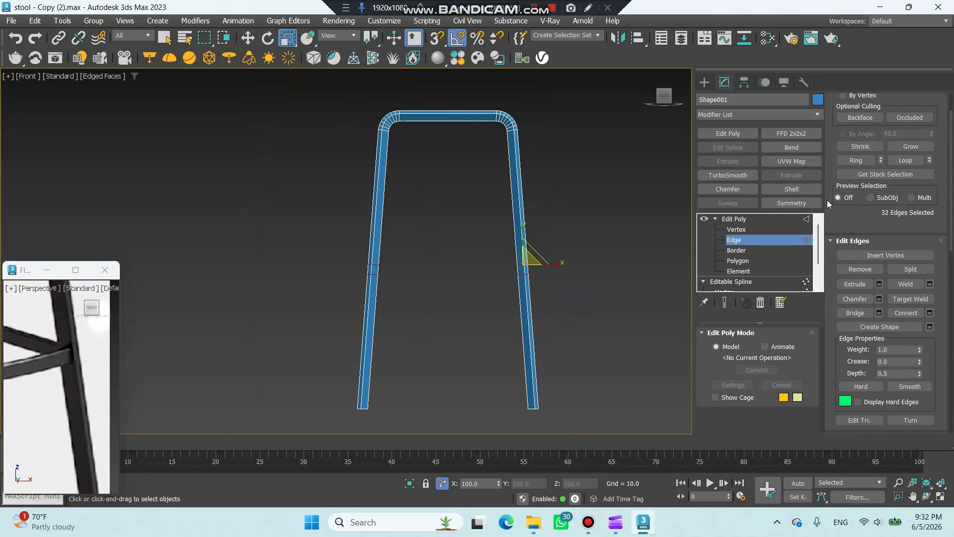
left_click(855, 160)
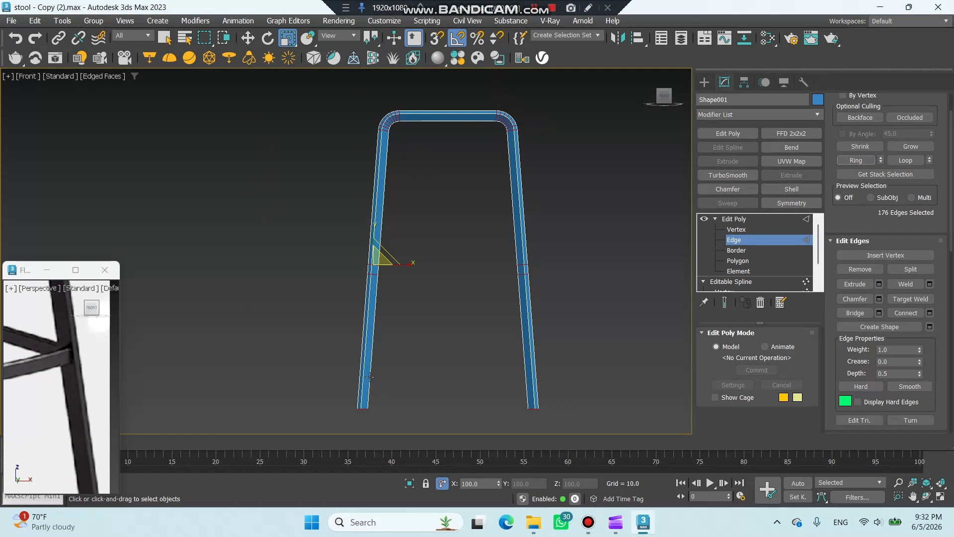
middle_click_drag(462, 344, 427, 351, "alt")
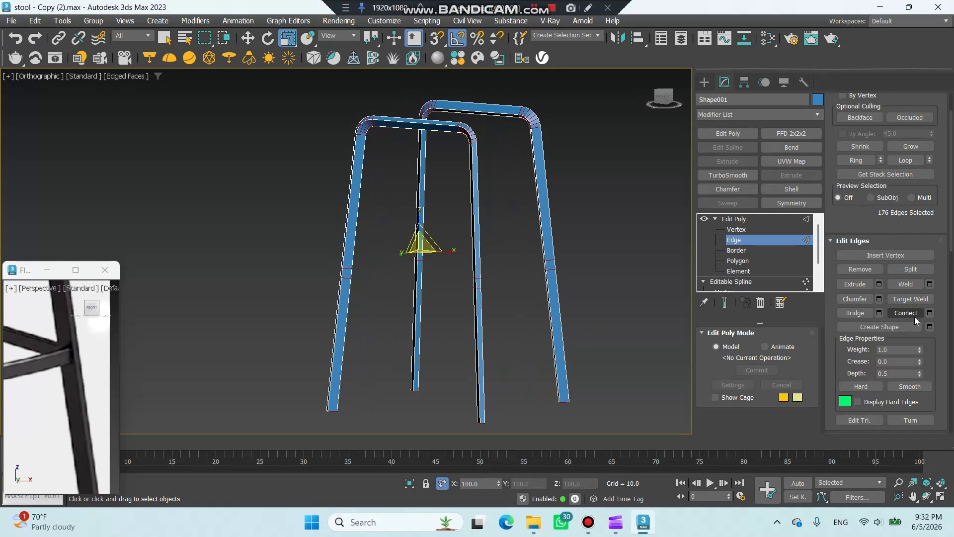
left_click(929, 313)
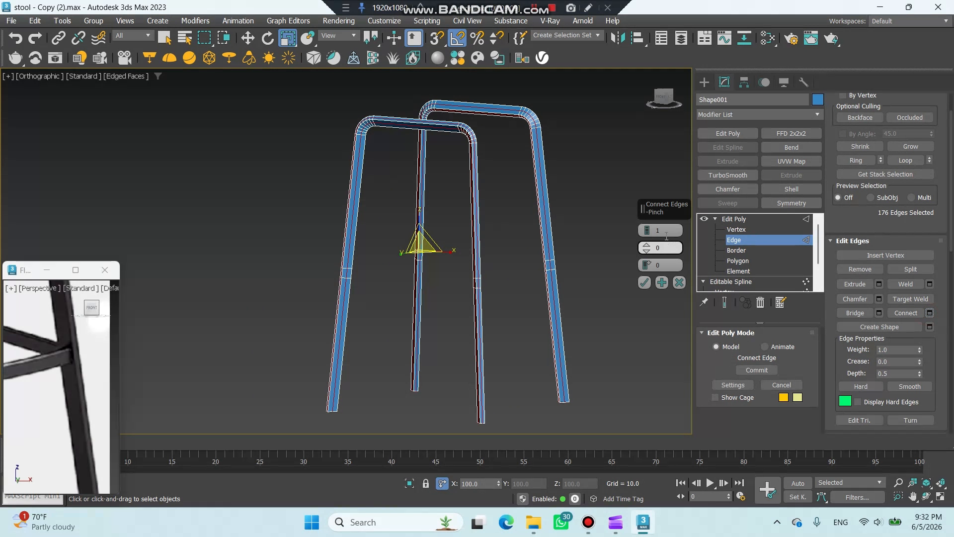
left_click(647, 286)
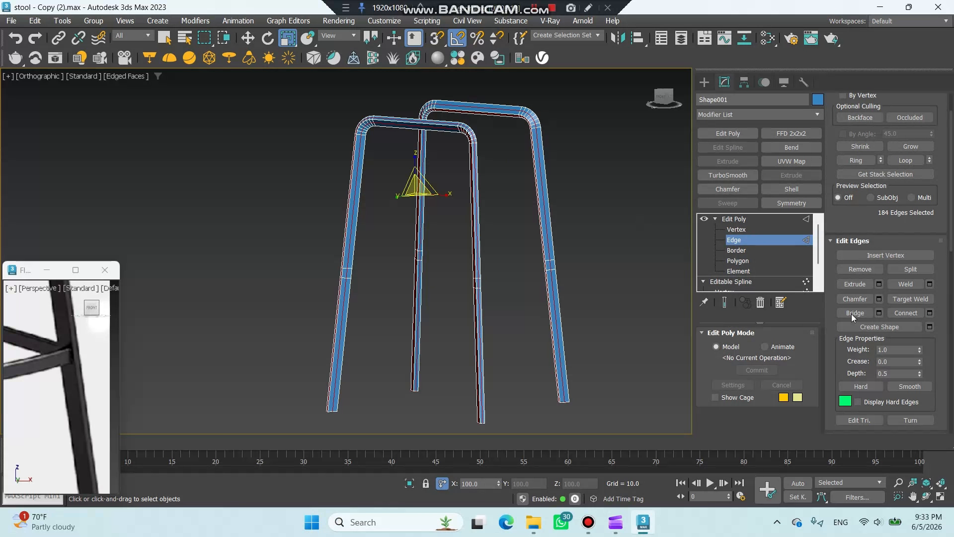
Chamfer the new lengthwise edges on the legs with an amount of 0.5 and 0 segments, then clear the edge selection.
left_click(879, 299)
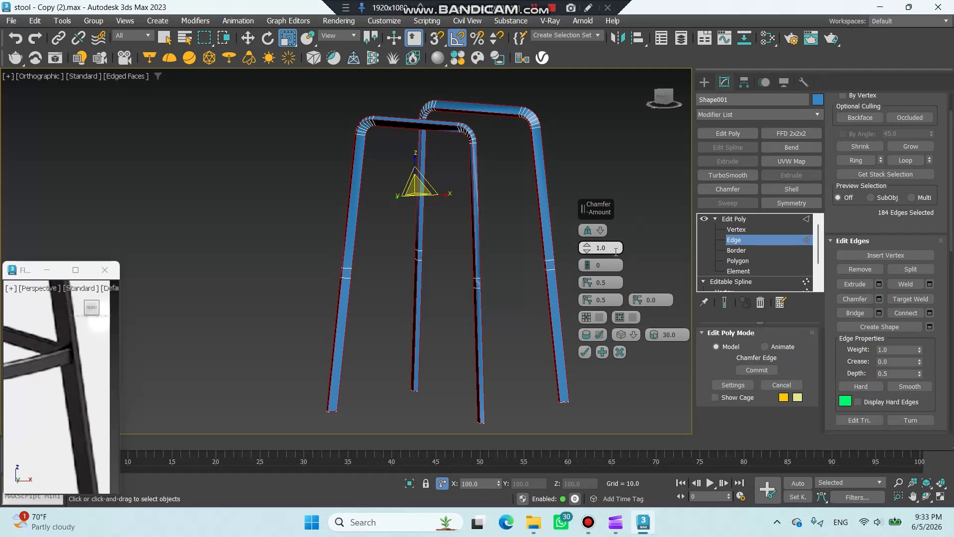
type(".5")
left_click(605, 266)
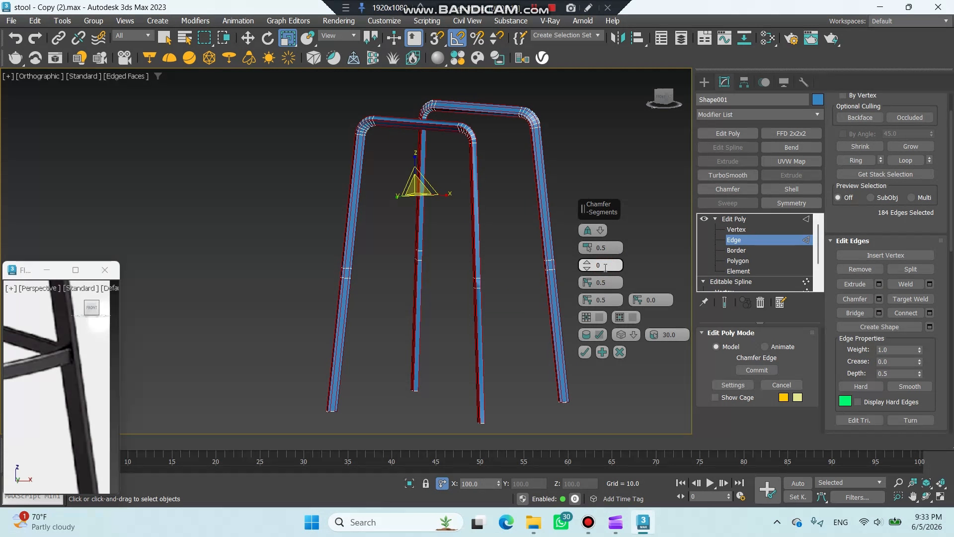
left_click(585, 352)
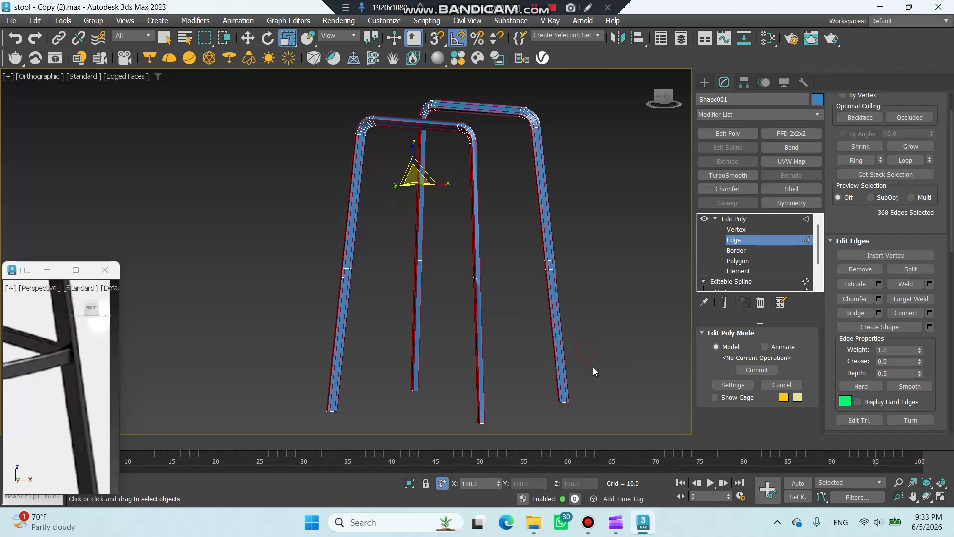
left_click(593, 372)
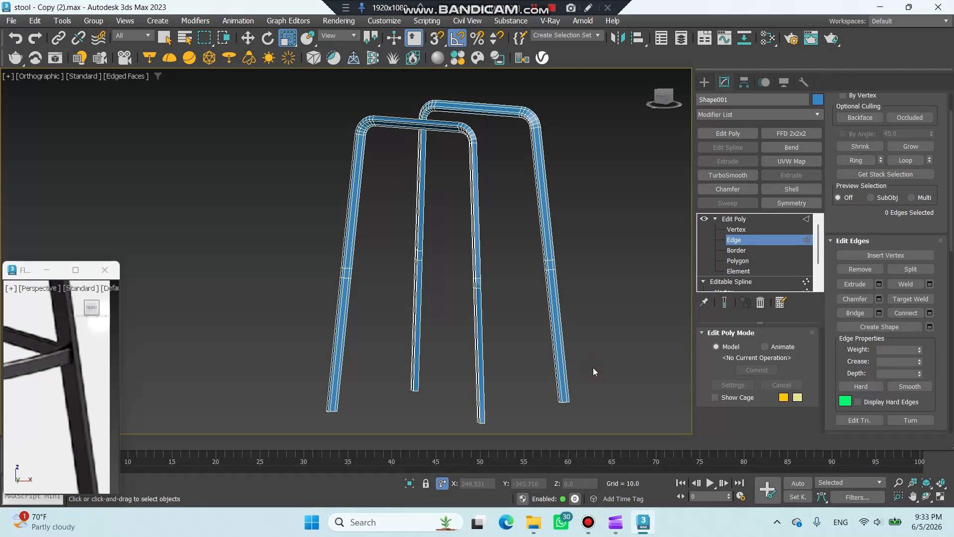
Bridge the facing mid-leg polygons of two opposite legs to form the crossbar between the two leg frames.
left_click(738, 261)
left_click(551, 262)
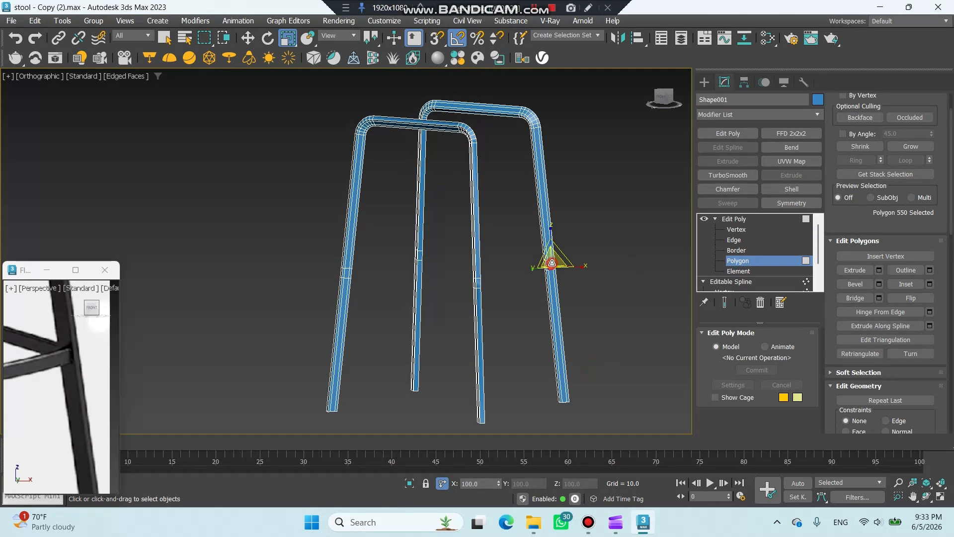
middle_click_drag(488, 293, 383, 302, "alt")
left_click(413, 253, "ctrl")
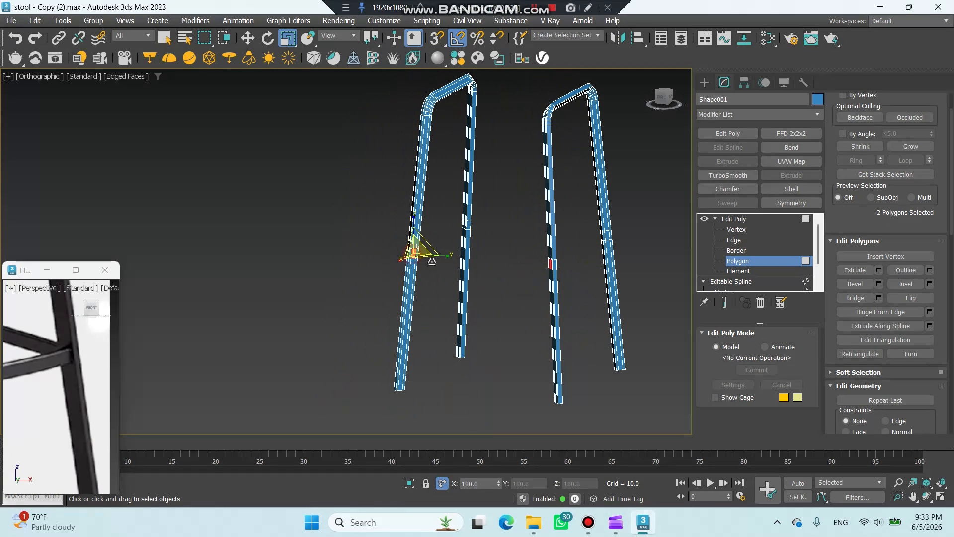
left_click(847, 299)
middle_click_drag(568, 285, 481, 289, "alt")
Bridge the facing mid-leg polygons of the two legs within one leg frame to form its side crossbar.
left_click(466, 276)
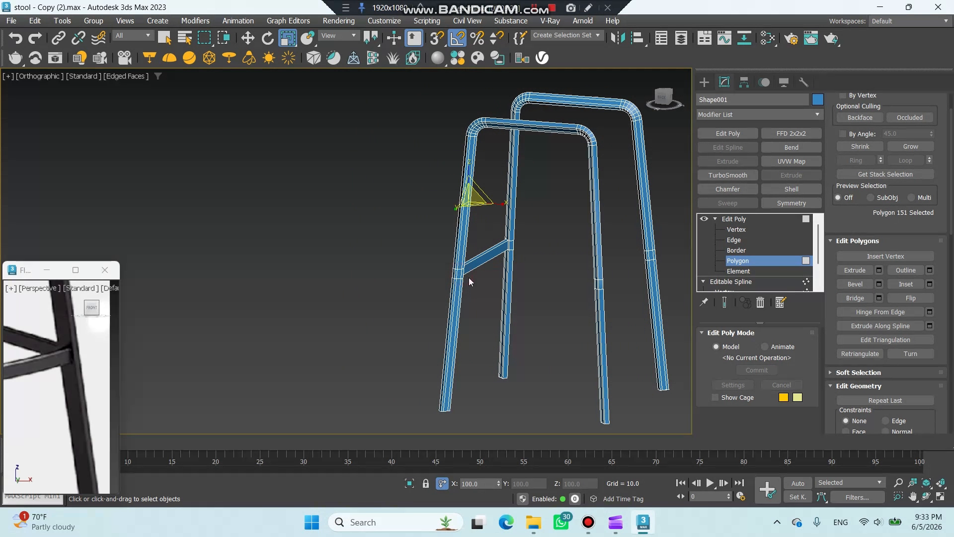
left_click(459, 273)
middle_click_drag(583, 291, 614, 289, "alt")
left_click(604, 271, "ctrl")
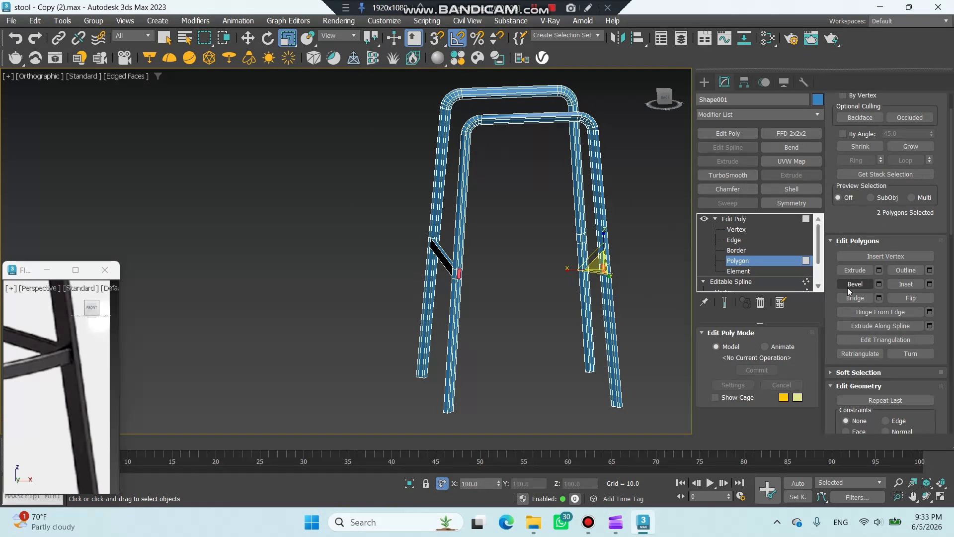
left_click(855, 298)
Bridge the facing mid-leg polygons of the other leg frame's two legs to form the second side crossbar.
middle_click_drag(478, 290, 440, 296, "alt")
scroll(439, 295, "up", 2)
left_click(404, 290)
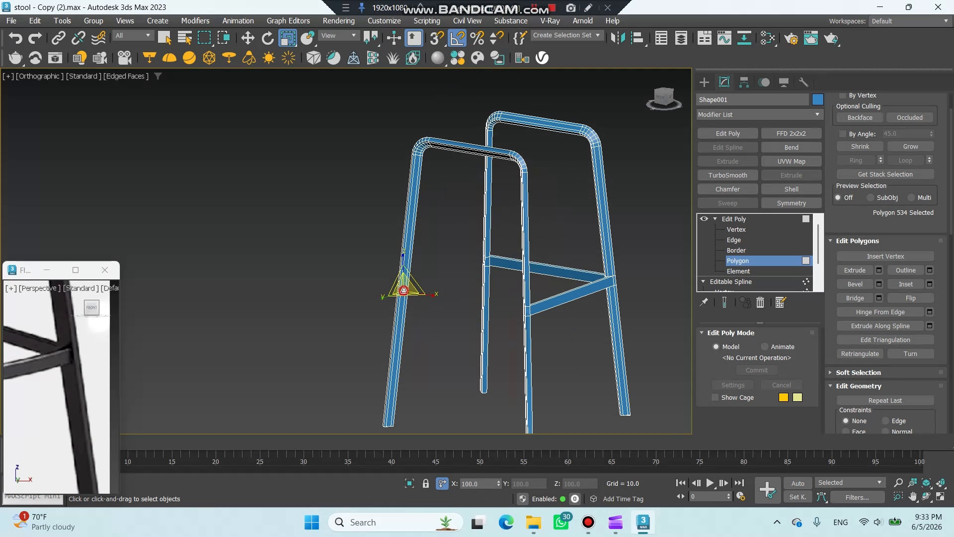
middle_click_drag(493, 324, 550, 324, "alt")
scroll(550, 324, "up", 3)
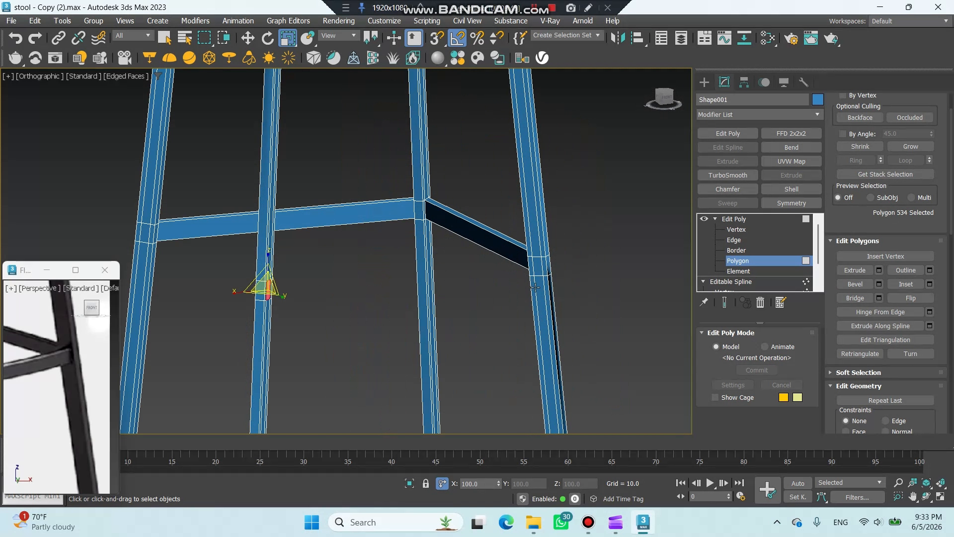
left_click(537, 266, "ctrl")
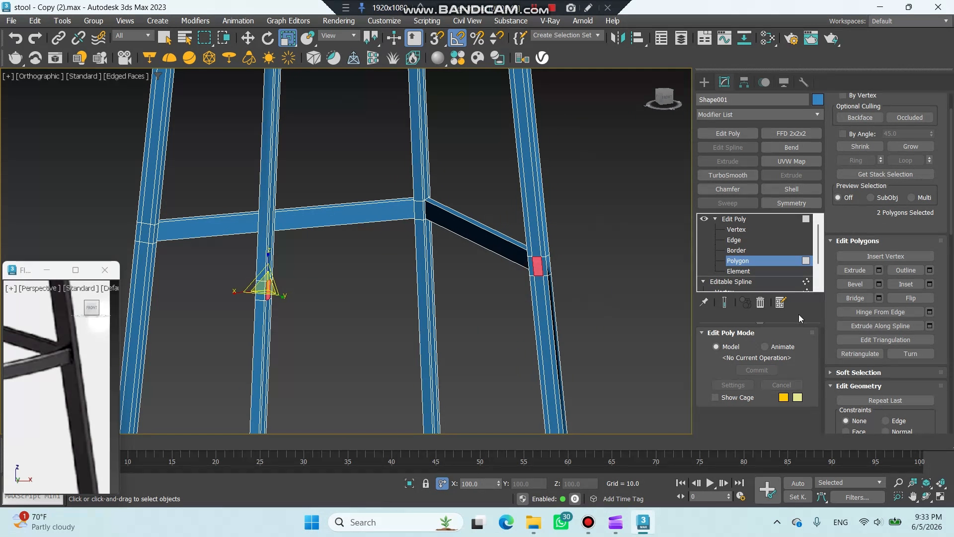
left_click(852, 298)
Select the four long edges of the crossbar joining the two frames and connect them with an edge loop at mid-length.
scroll(595, 318, "down", 4)
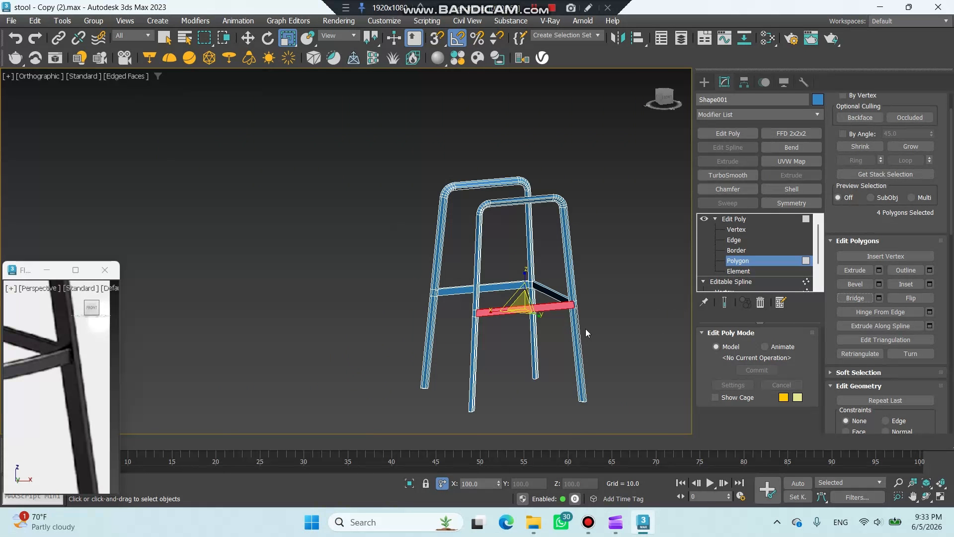
middle_click_drag(585, 329, 599, 301, "alt")
scroll(81, 337, "down", 4)
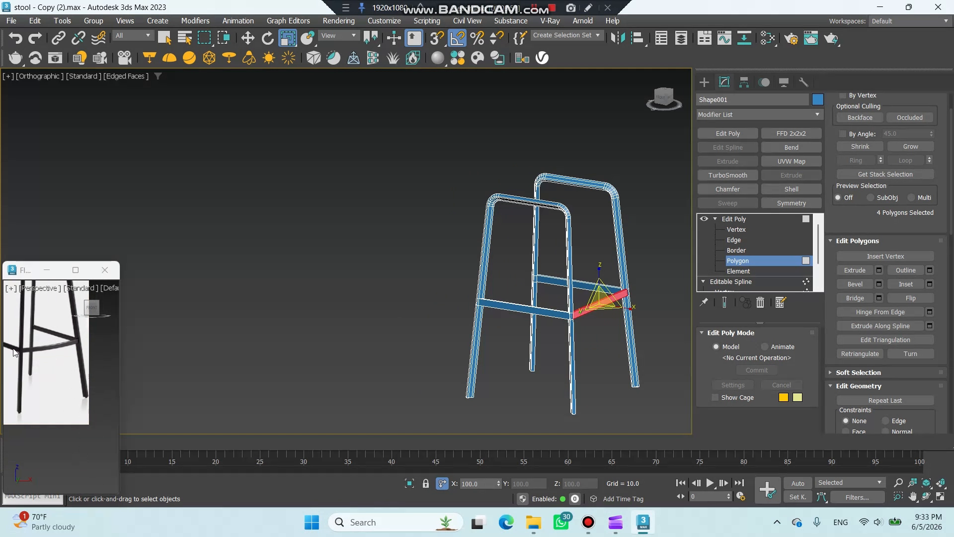
scroll(633, 294, "up", 5)
key("2")
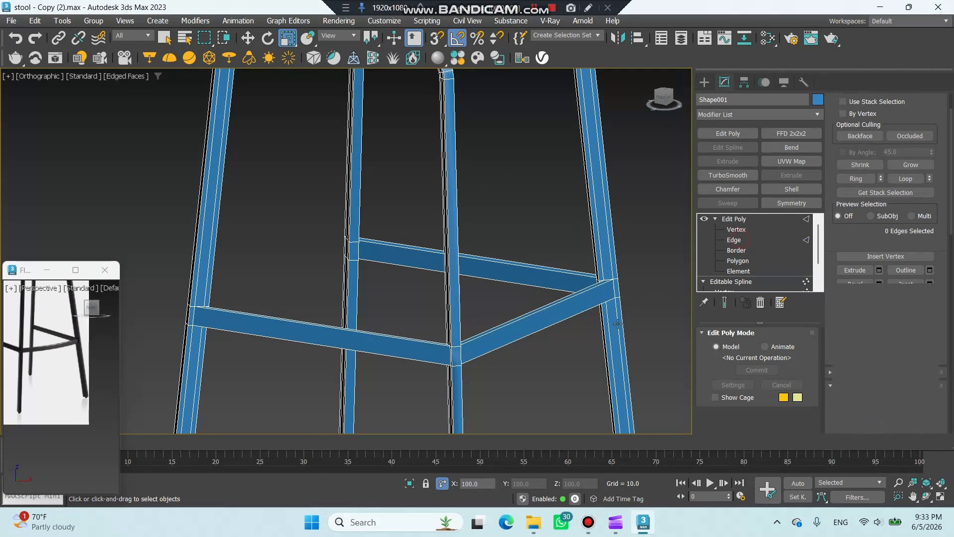
left_click_drag(558, 337, 528, 297)
left_click(912, 314)
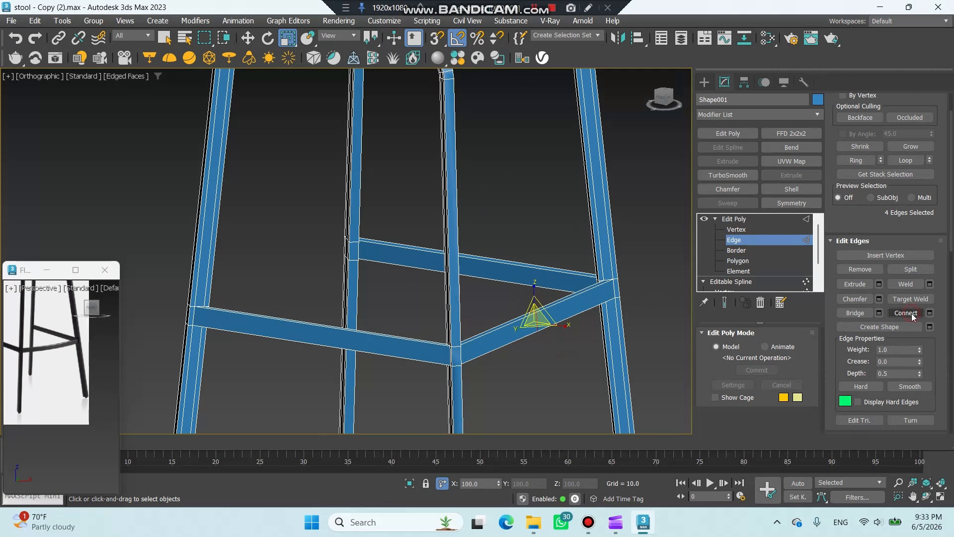
Move the crossbar's middle edge loop outward by 4 along X.
key("w")
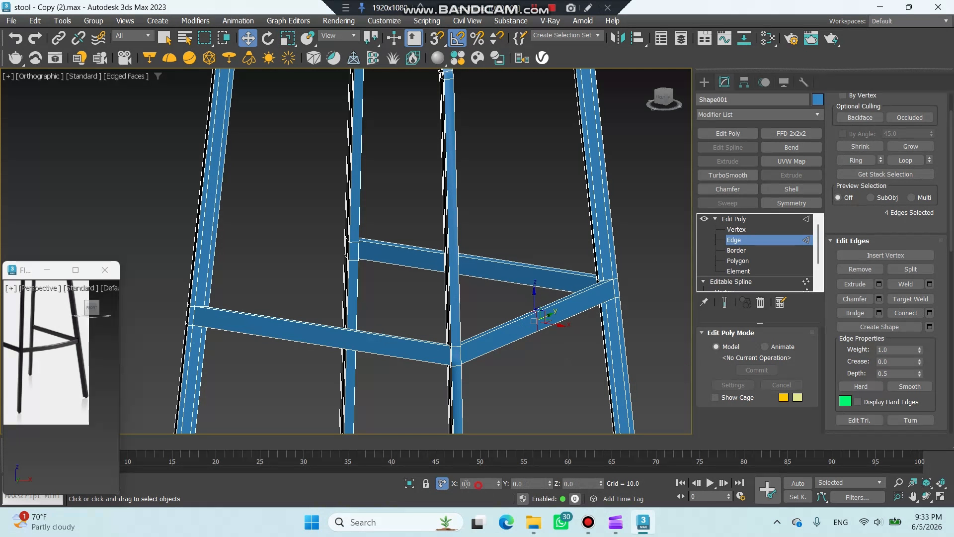
left_click_drag(478, 485, 461, 483)
type("4")
key("Return")
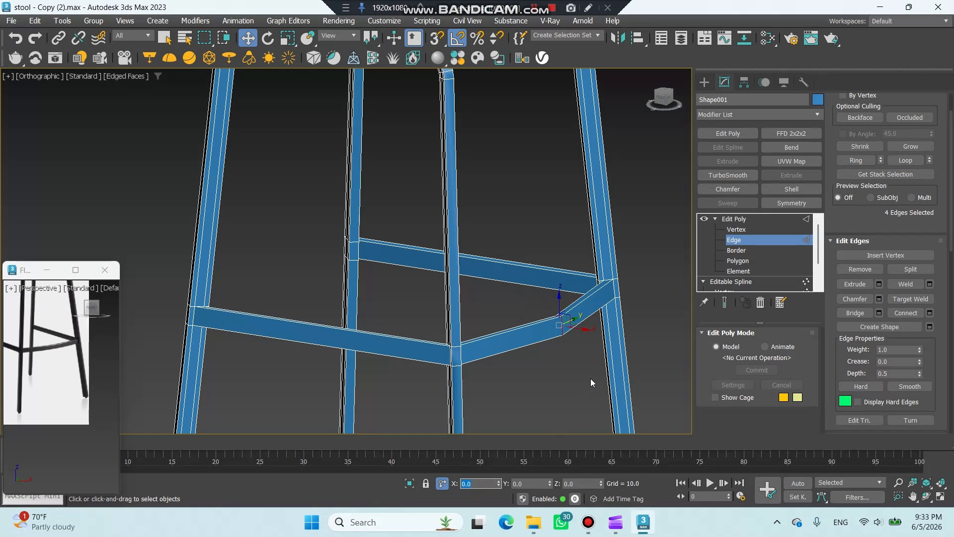
Chamfer the crossbar's middle edge loop with an amount of 13.94 and 5 segments to curve the bar, and leave edge editing.
left_click(879, 299)
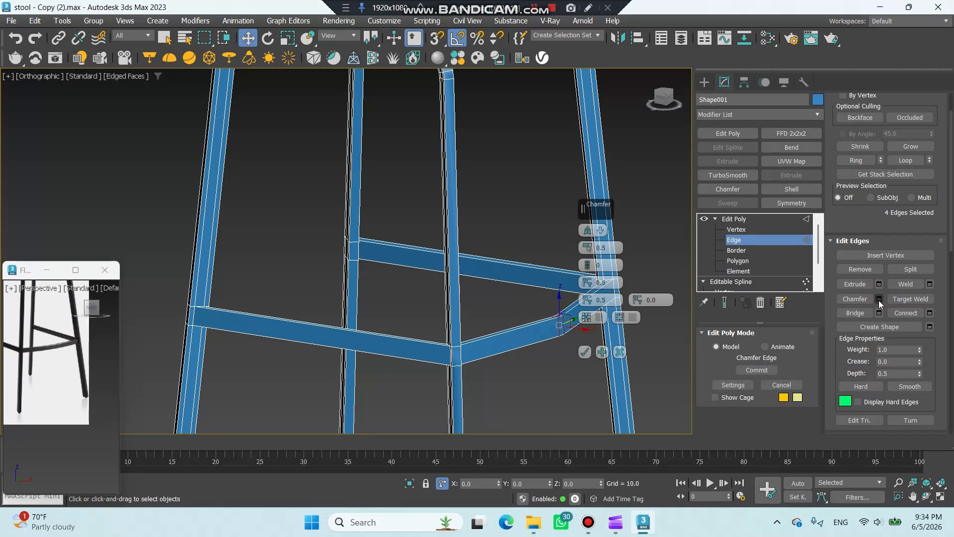
left_click_drag(607, 211, 531, 103)
left_click_drag(527, 139, 537, 5)
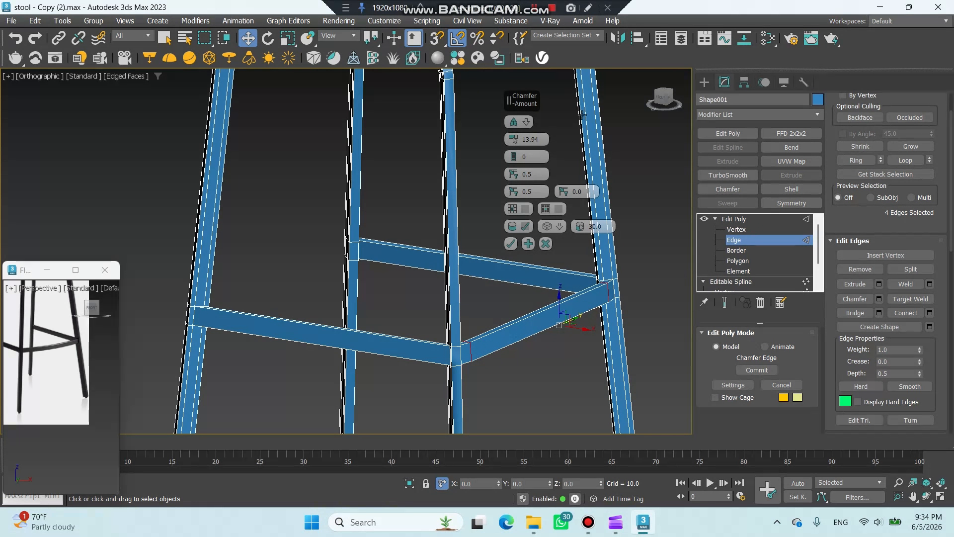
left_click(512, 156)
left_click(511, 155)
left_click(511, 155)
left_click(511, 155)
left_click(511, 155)
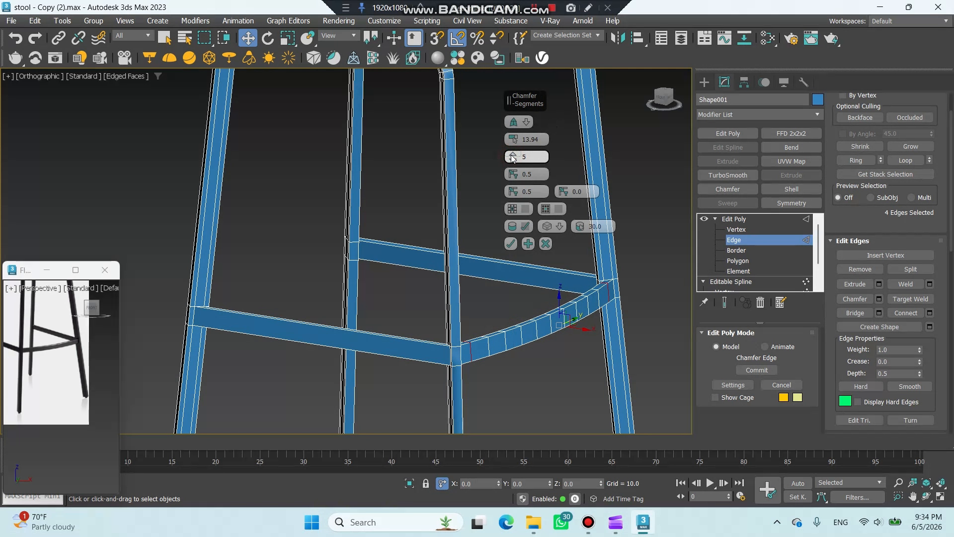
left_click(512, 244)
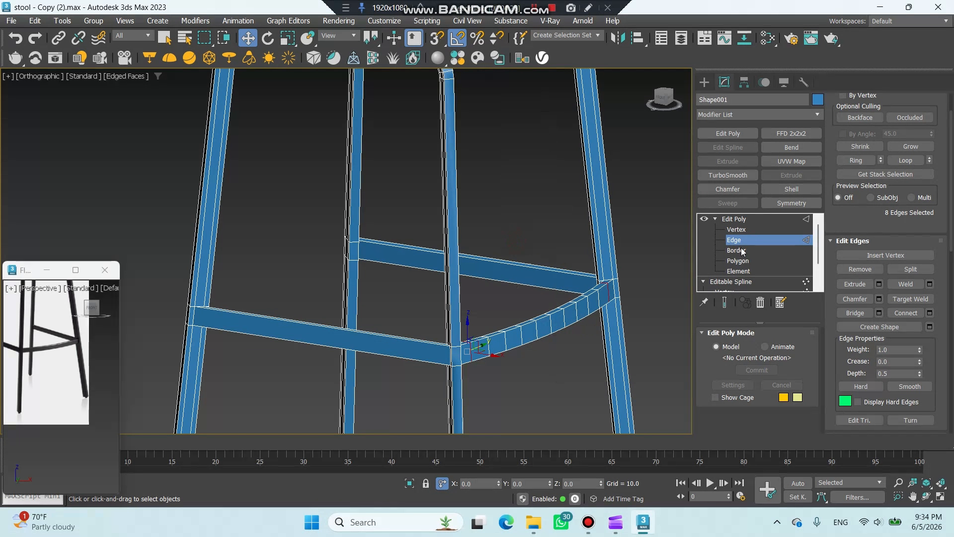
left_click(734, 218)
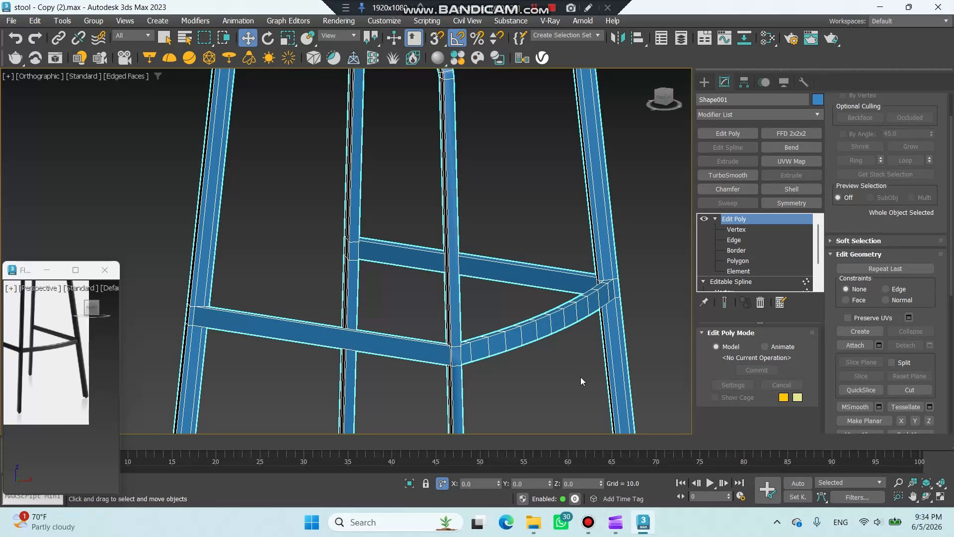
Select the lengthwise edges of the top bars on both leg frames and connect them with 2 segments, 0 pinch and 0 slide.
key("t")
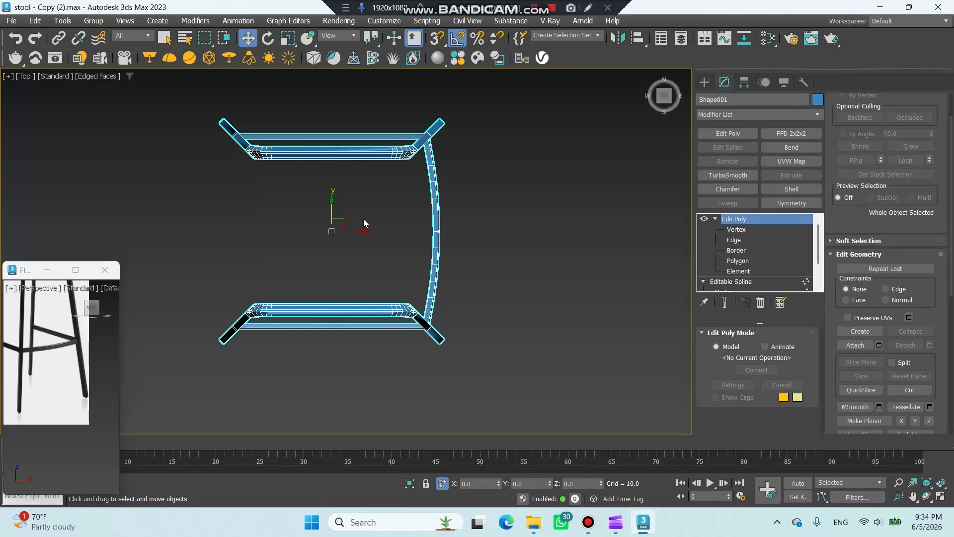
key("c")
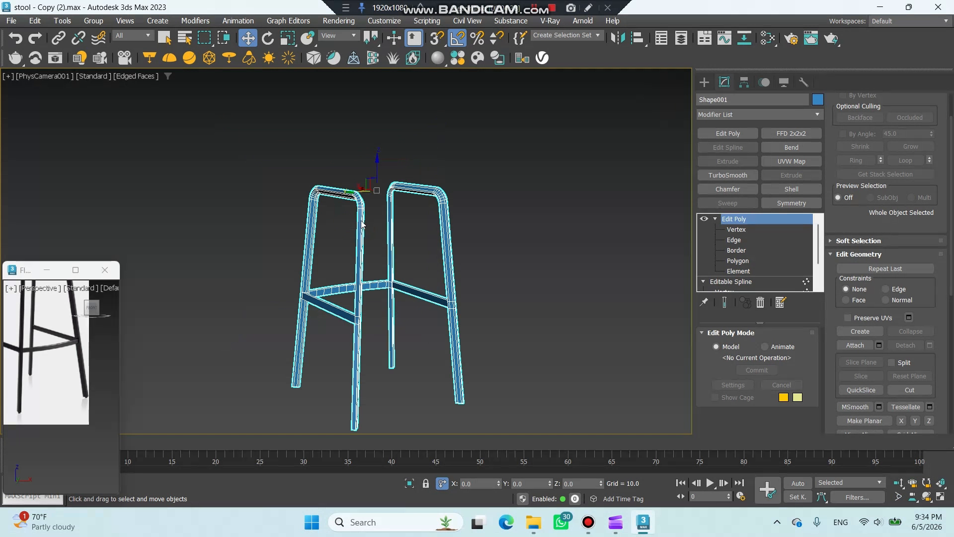
left_click(734, 240)
left_click(415, 190)
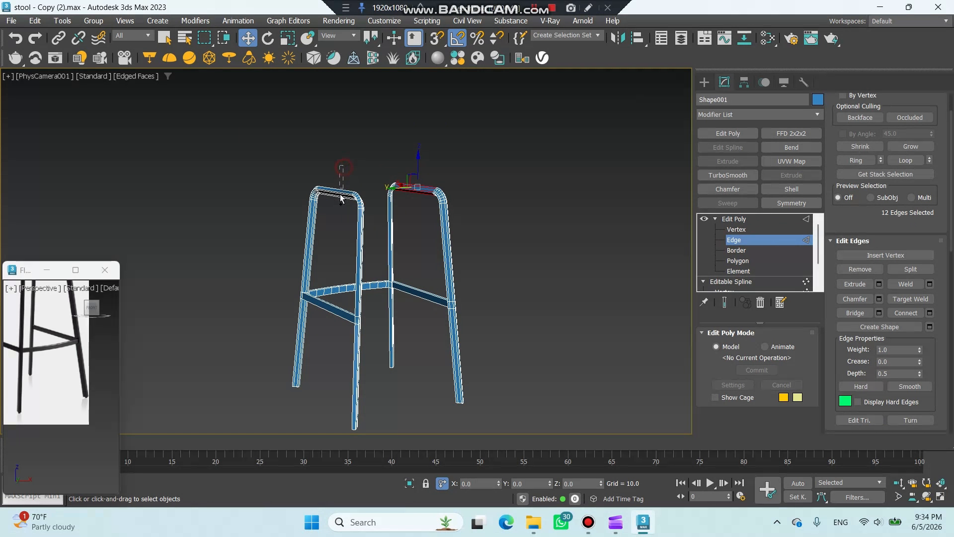
key("p")
scroll(379, 164, "up", 5)
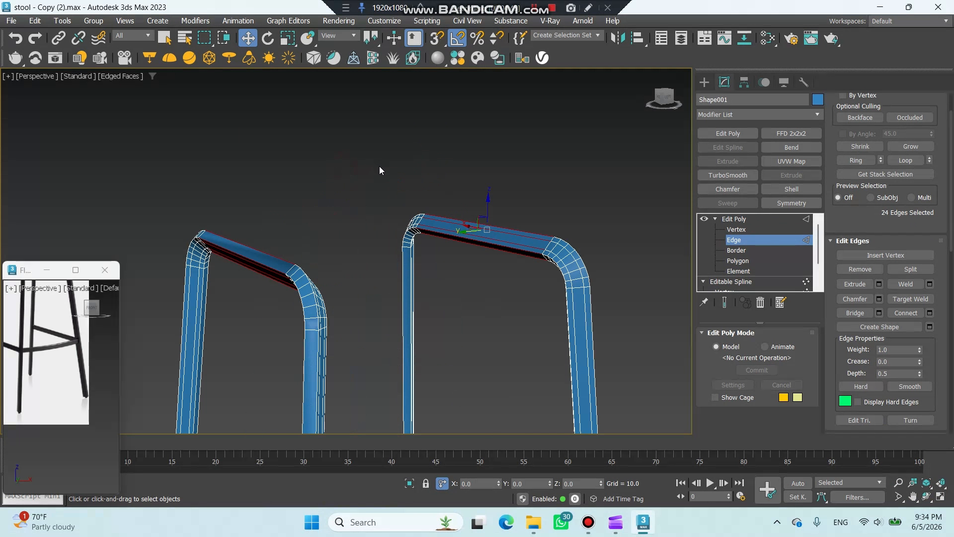
left_click(929, 313)
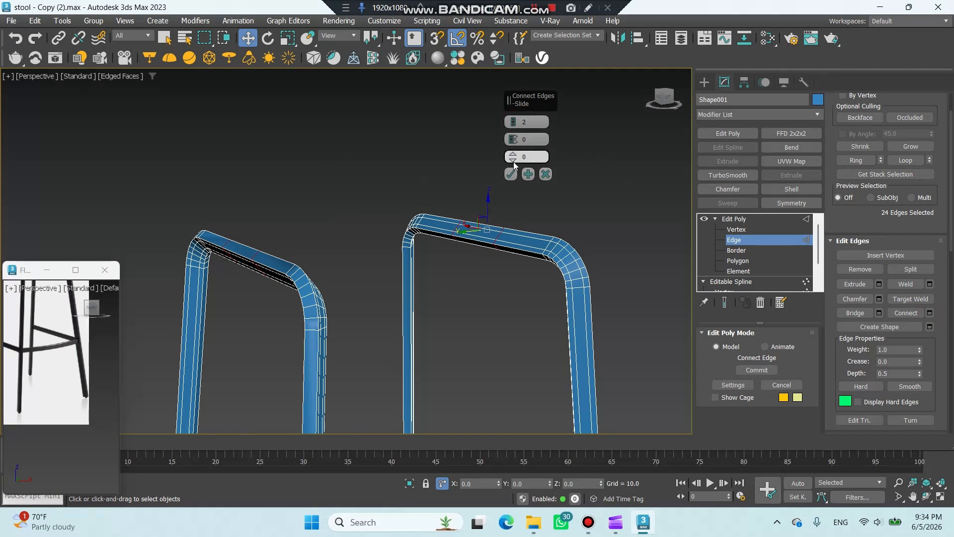
left_click(511, 174)
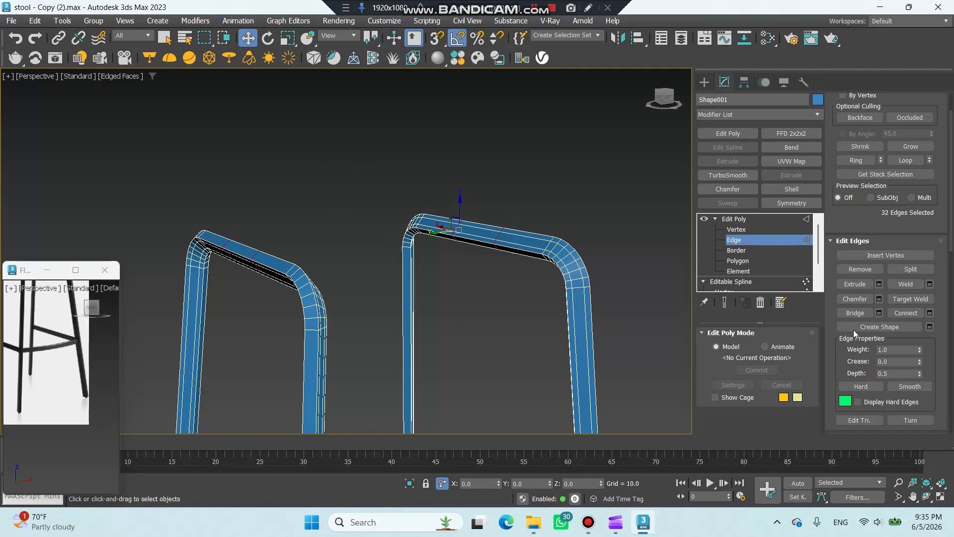
Chamfer the new edge loops on both frames' top bars with an amount of 1.0 and 0 segments.
left_click(879, 299)
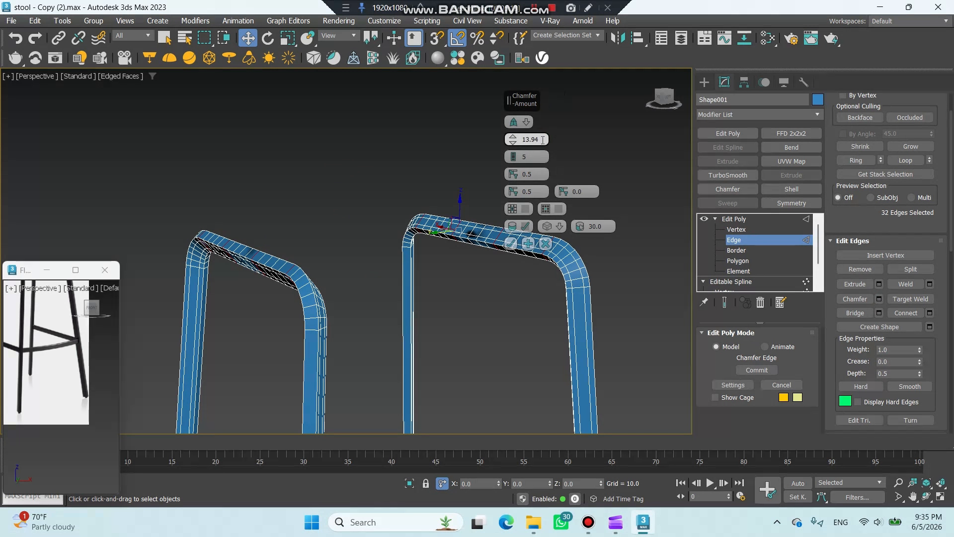
type(".")
type("1")
key("Return")
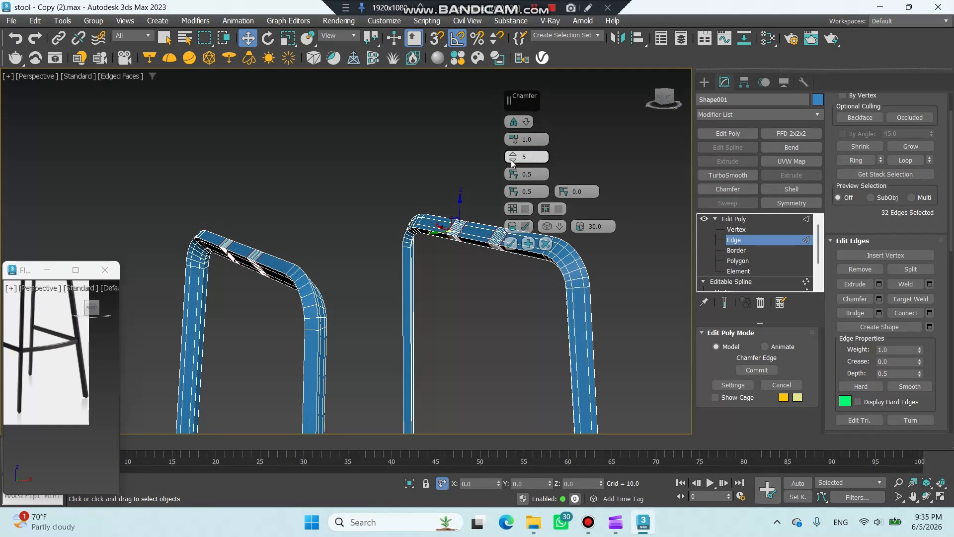
right_click(512, 160)
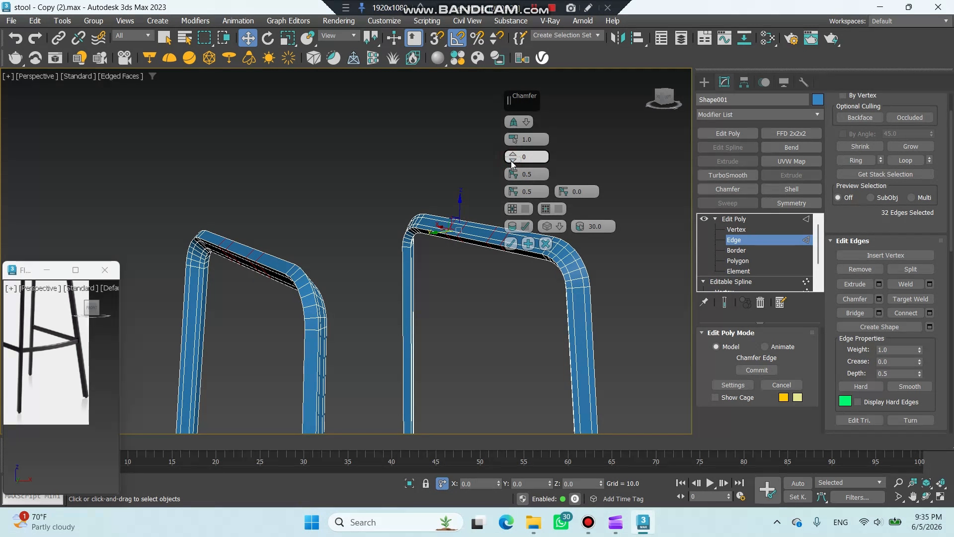
left_click(511, 243)
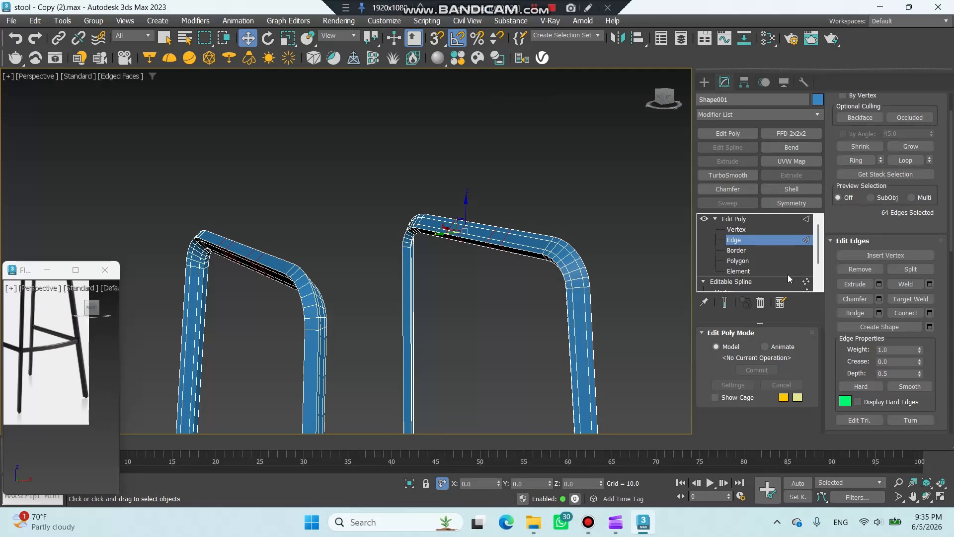
Bridge the two facing pairs of narrow polygons on the frames' top bars to form two parallel seat-support crossbars.
left_click(731, 261)
left_click(498, 236)
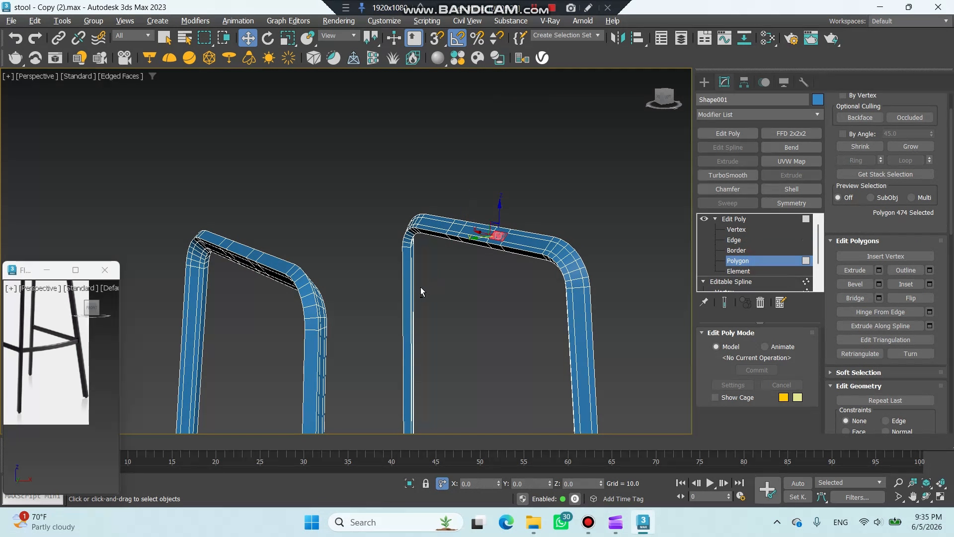
middle_click_drag(421, 287, 275, 237, "alt")
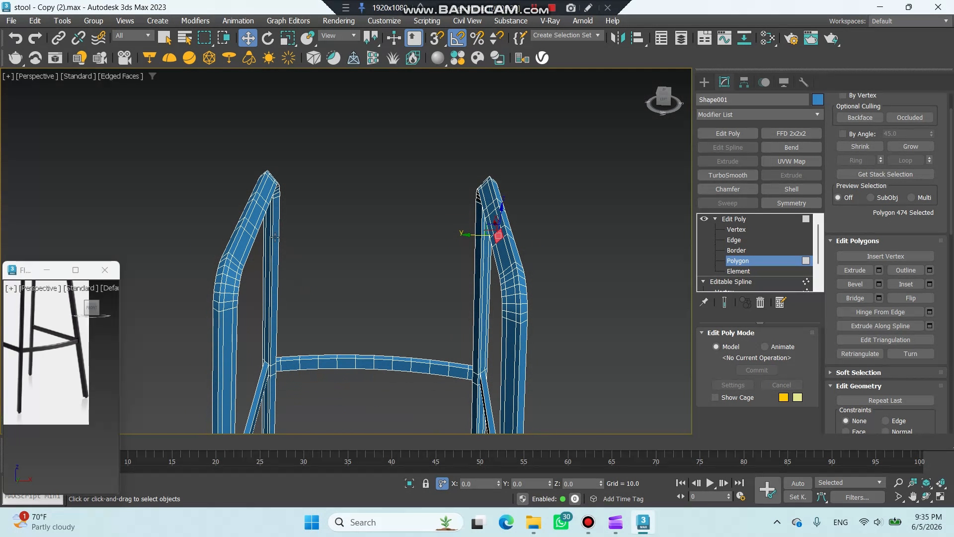
left_click(250, 228, "ctrl")
left_click(862, 300)
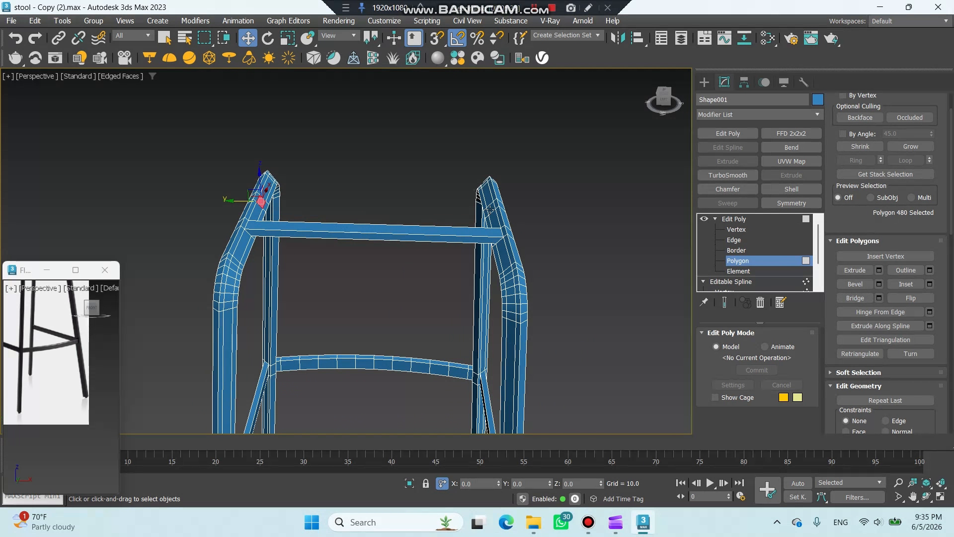
left_click(490, 209, "ctrl")
left_click(863, 298)
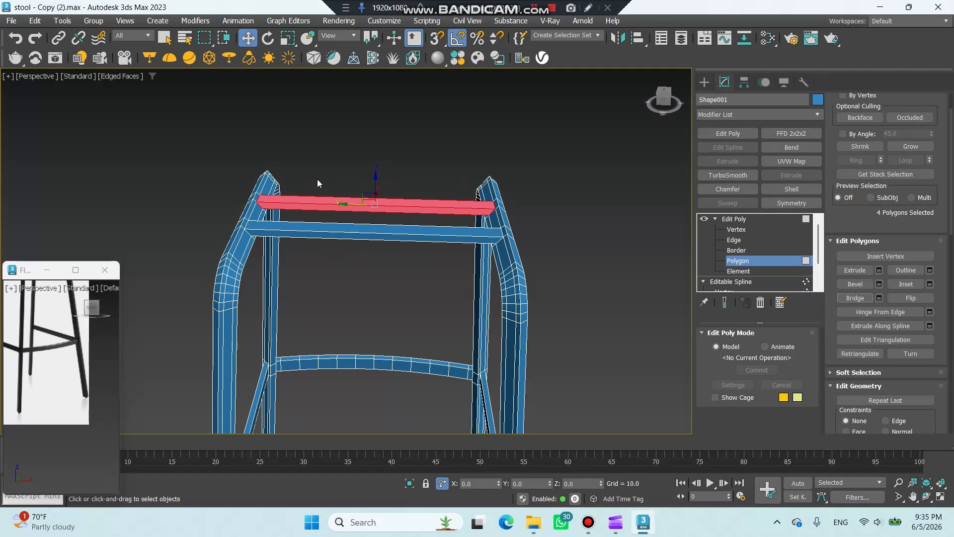
Select the lengthwise edges of both upper crossbars and connect them with 1 segment, 0 pinch and 0 slide.
left_click_drag(377, 270, 330, 176, "ctrl")
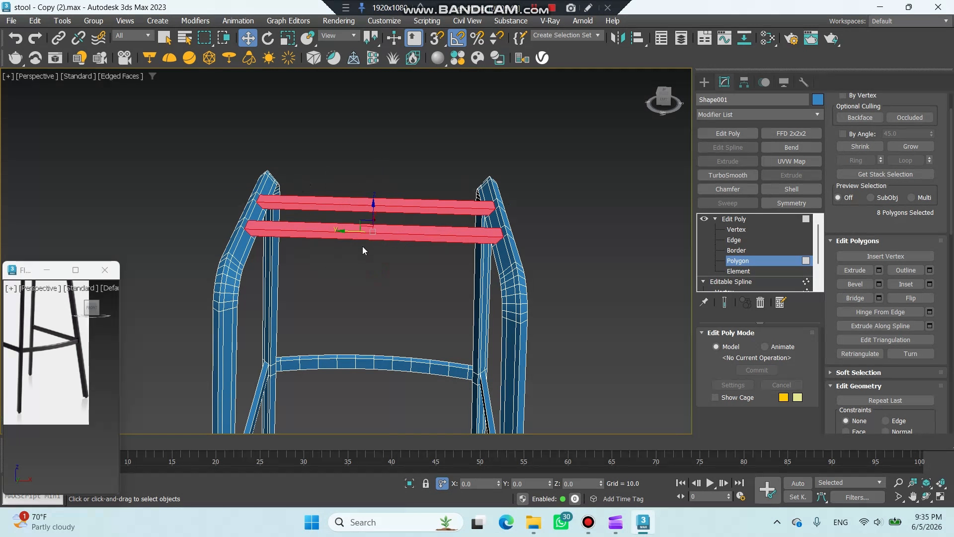
left_click(747, 240)
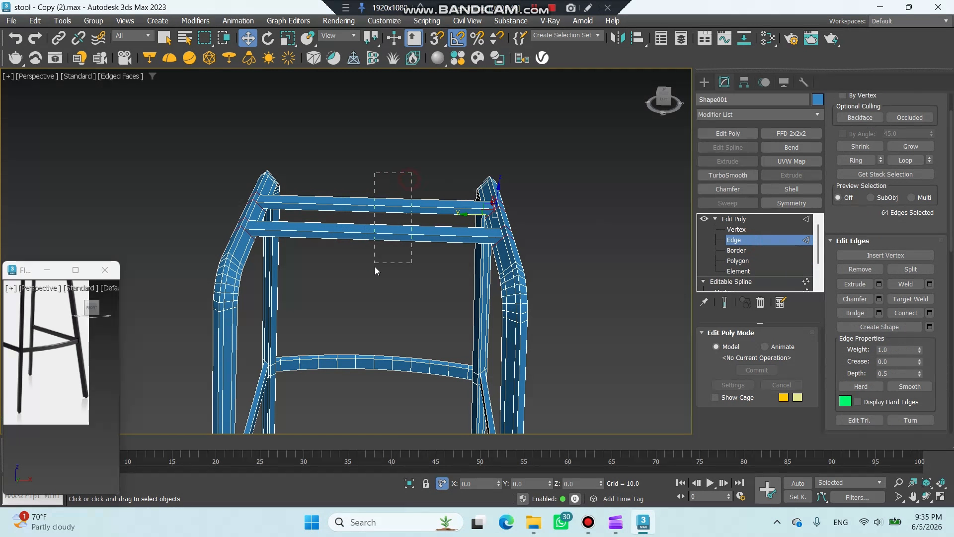
left_click_drag(375, 267, 374, 263)
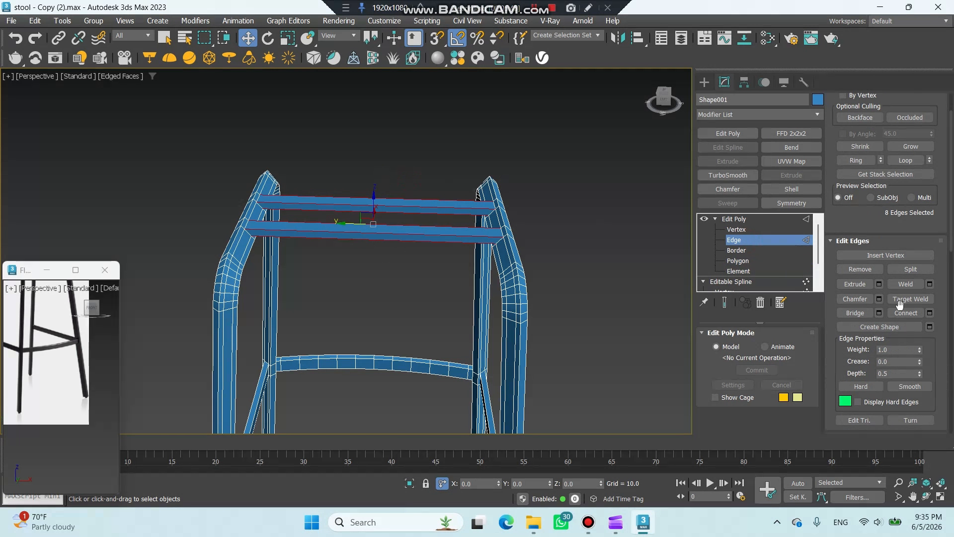
left_click(930, 313)
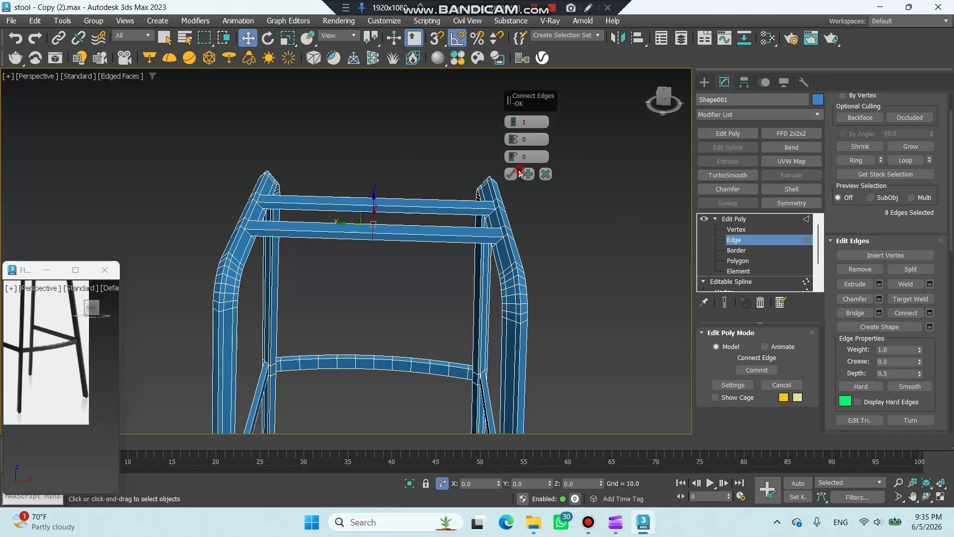
left_click(519, 172)
Unhide the seat and, in the Right view, move it up so its underside rests near the frame's top.
left_click(666, 97)
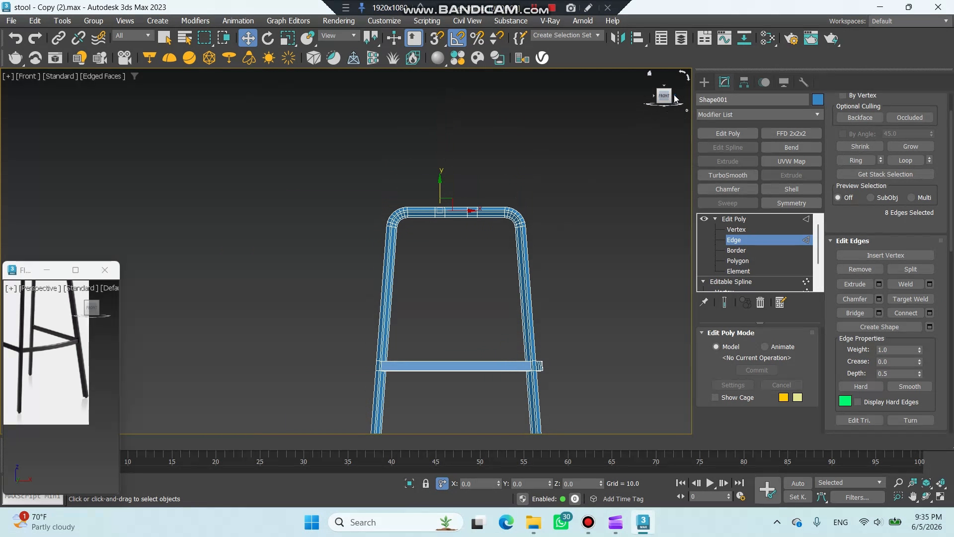
left_click(674, 99)
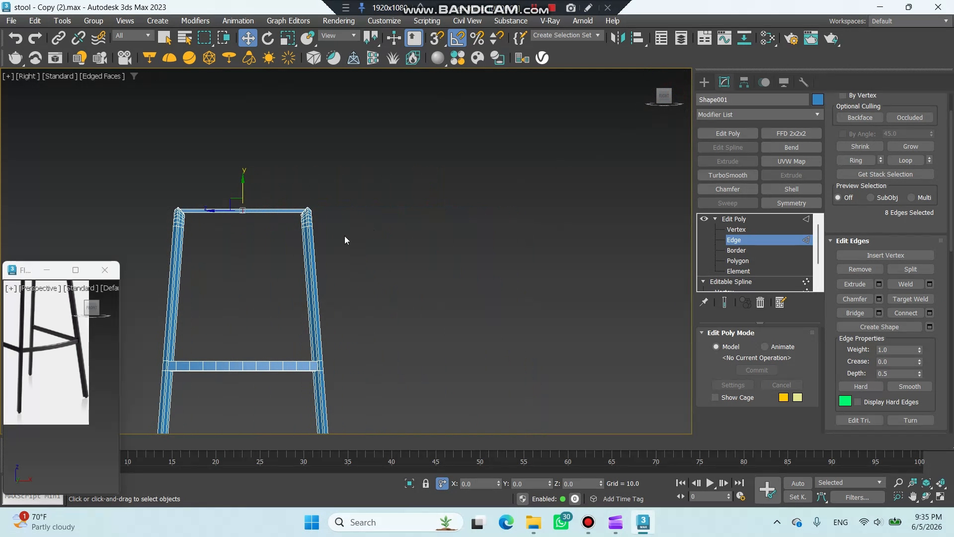
middle_click_drag(407, 220, 389, 257)
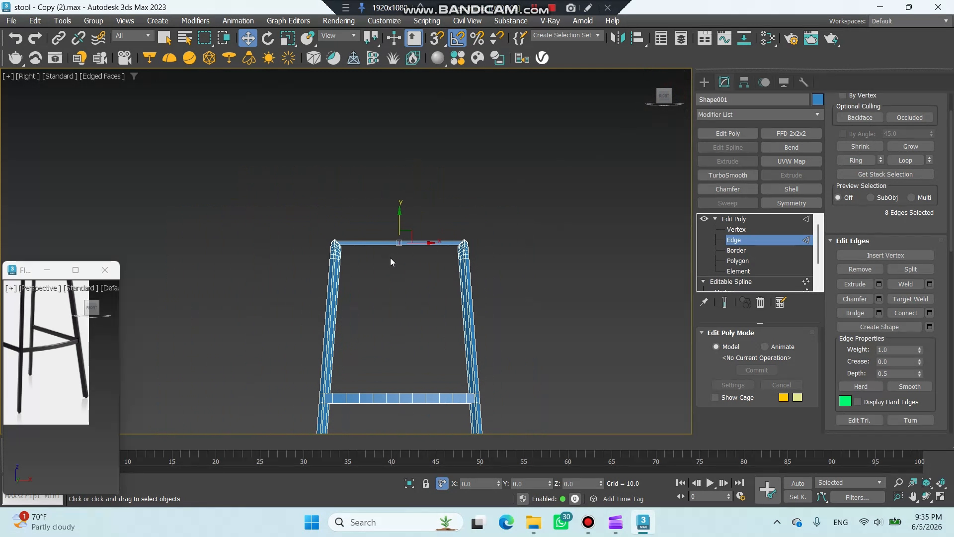
right_click(403, 248)
left_click(439, 169)
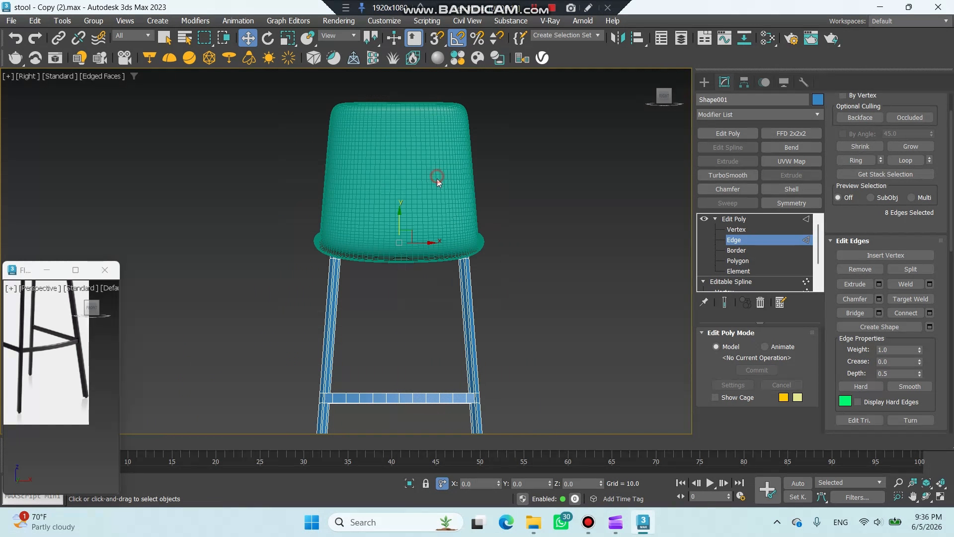
left_click(372, 237)
left_click_drag(373, 235, 376, 204)
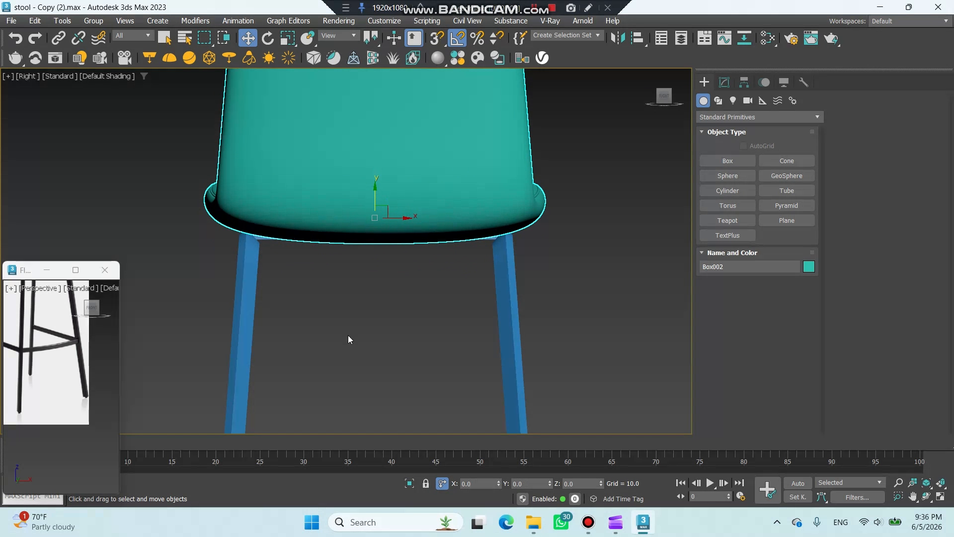
In wireframe display, select the leg frame and move the upper crossbars' middle edges by -3 along Y.
key("F3")
left_click(511, 295)
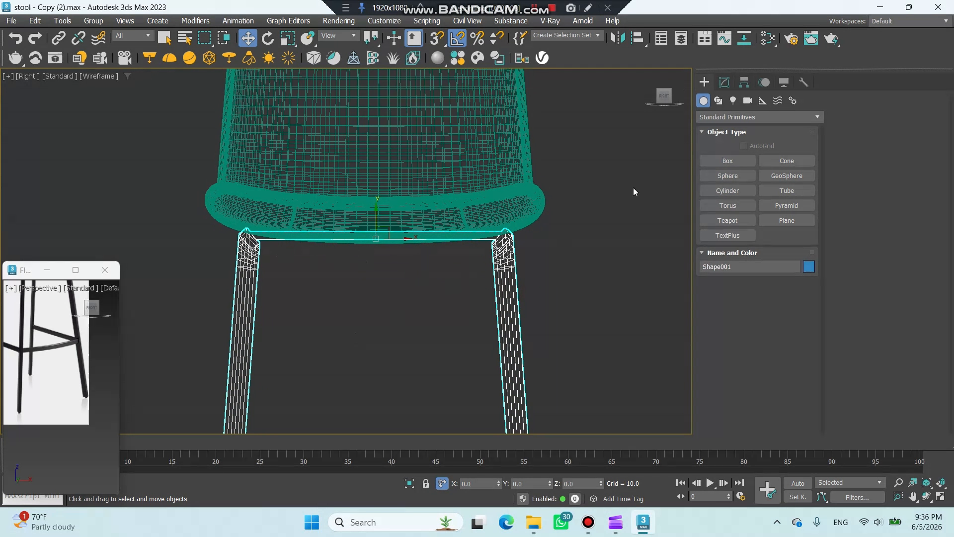
left_click(726, 82)
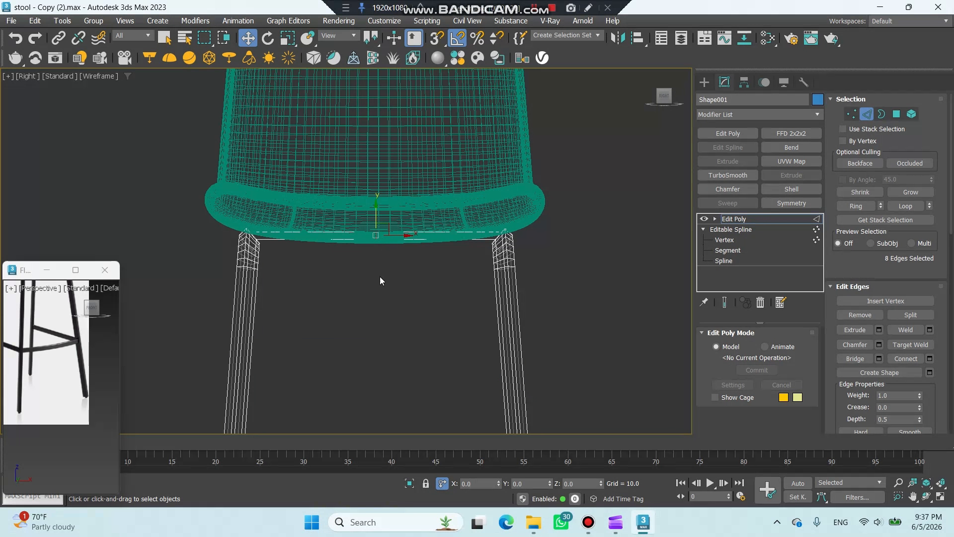
left_click(519, 484)
type("-3")
key("Return")
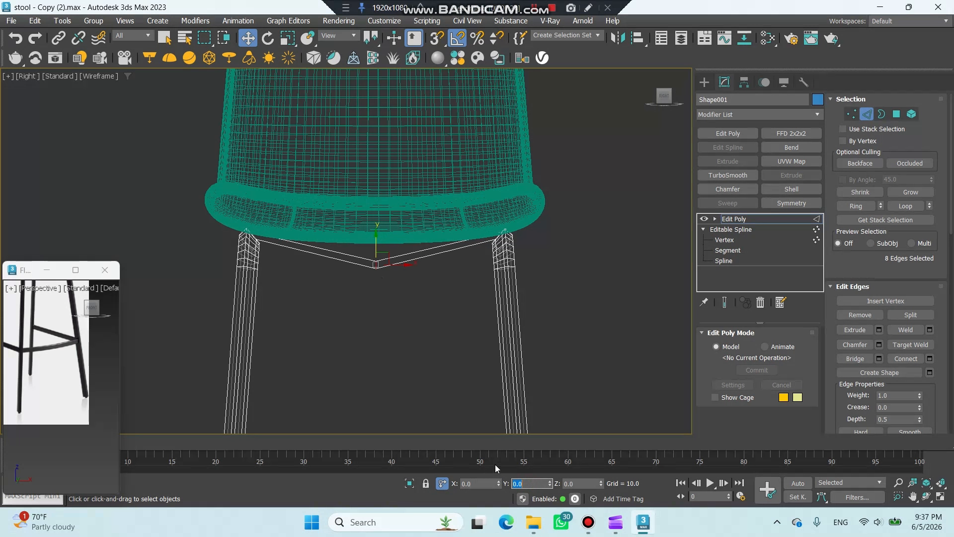
Chamfer the upper crossbars' middle edges with an amount of 11.996 and 4 segments, and restore shaded display.
left_click(880, 344)
left_click_drag(514, 138, 522, 103)
left_click(512, 155)
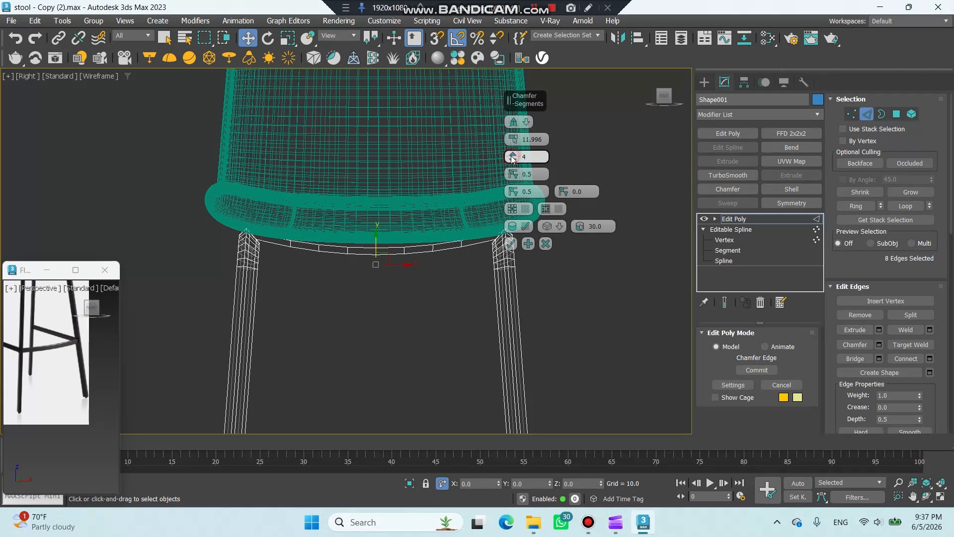
left_click(510, 244)
left_click(700, 82)
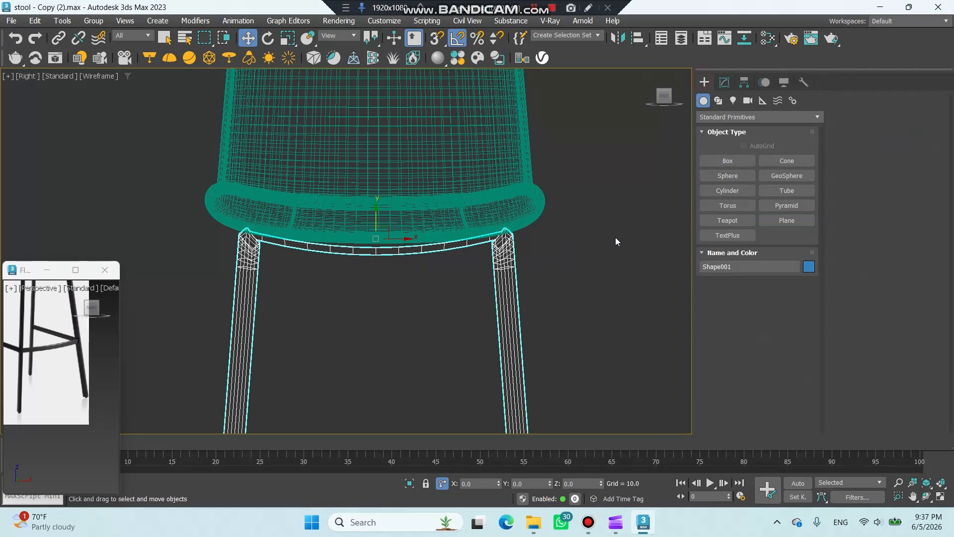
key("F3")
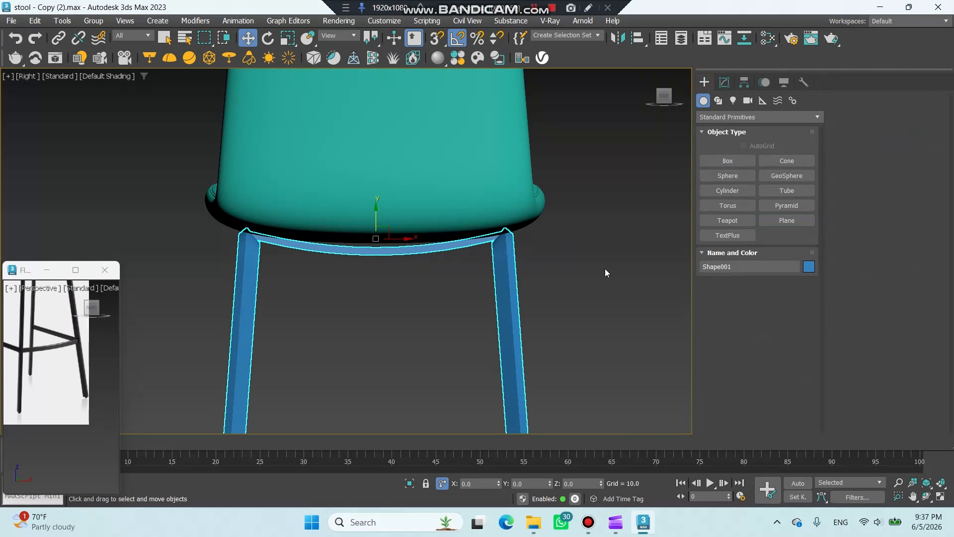